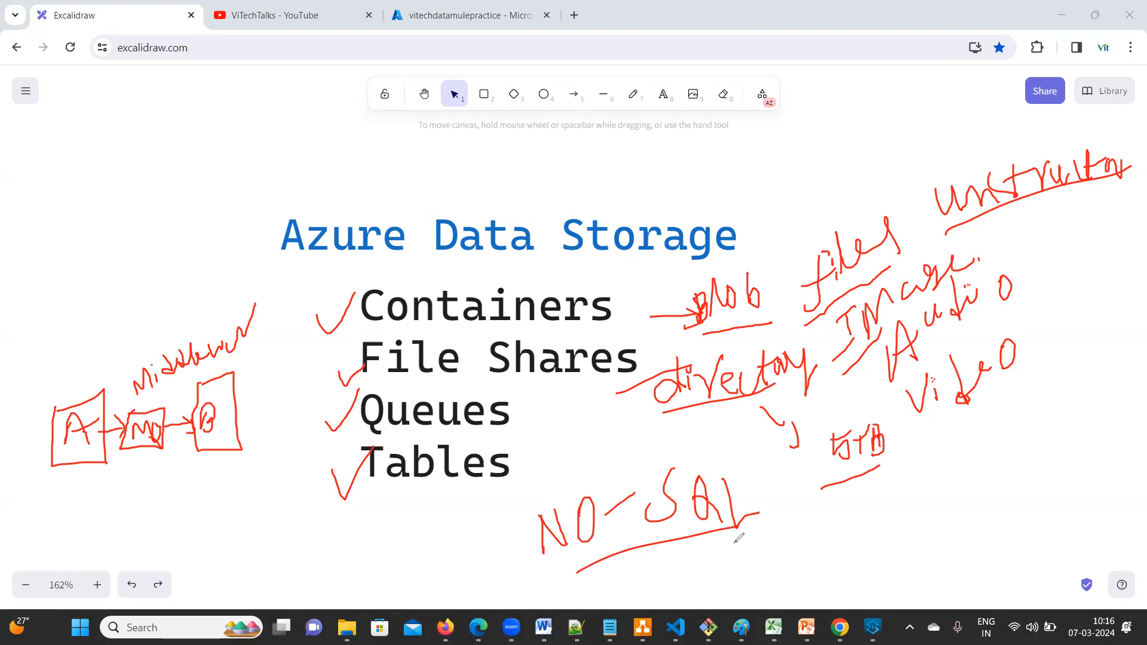
Circle the SQL part of the NO-SQL note and sketch a table grid labelled "SQL" below the 5TB note.
mouse_move(644, 484)
mouse_down()
mouse_move(648, 535)
mouse_move(722, 463)
mouse_move(625, 491)
mouse_up()
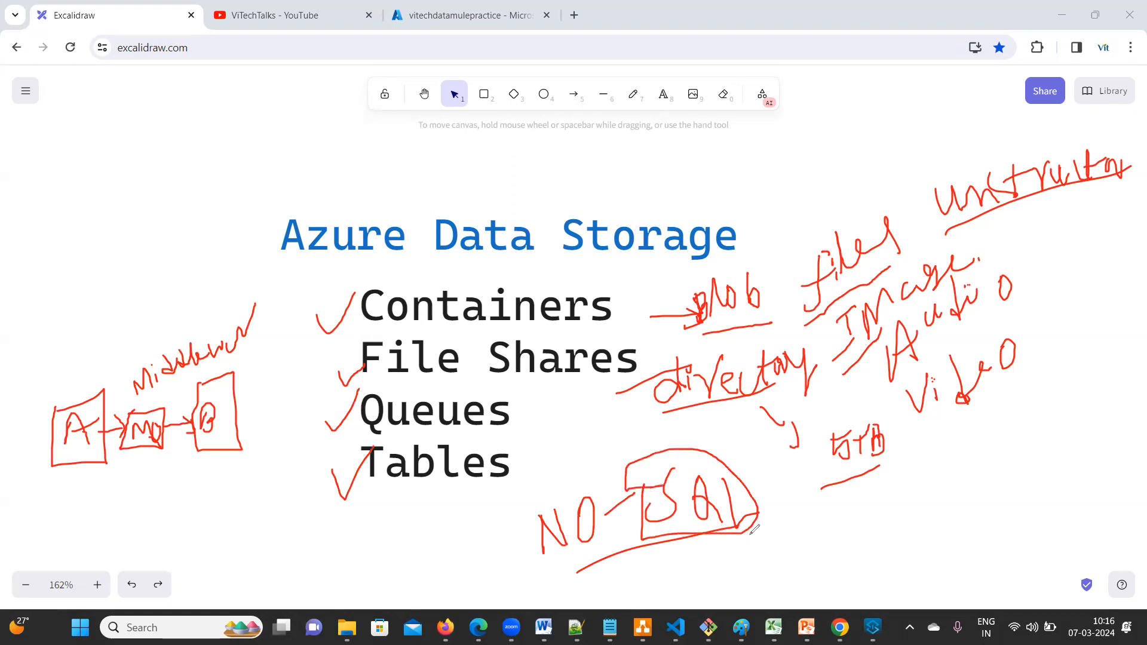
mouse_move(815, 530)
mouse_down()
mouse_move(918, 543)
mouse_move(926, 572)
mouse_move(870, 597)
mouse_move(814, 553)
mouse_move(822, 539)
mouse_move(902, 517)
mouse_up()
drag(829, 522, 836, 602)
drag(843, 522, 859, 597)
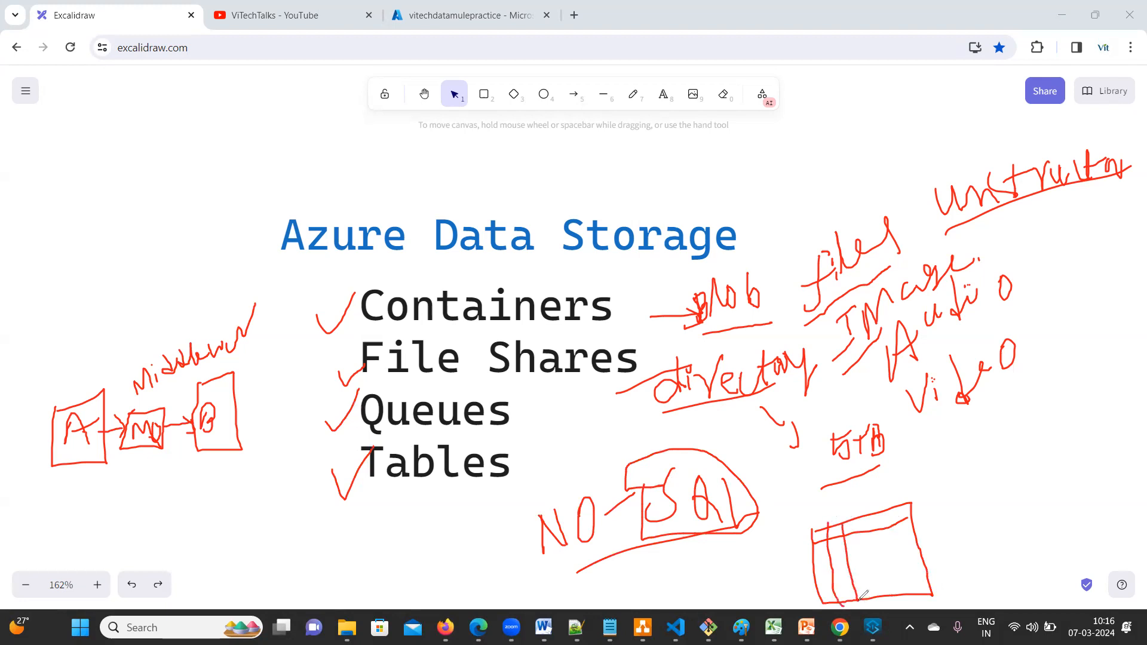
drag(865, 519, 885, 593)
drag(886, 509, 898, 585)
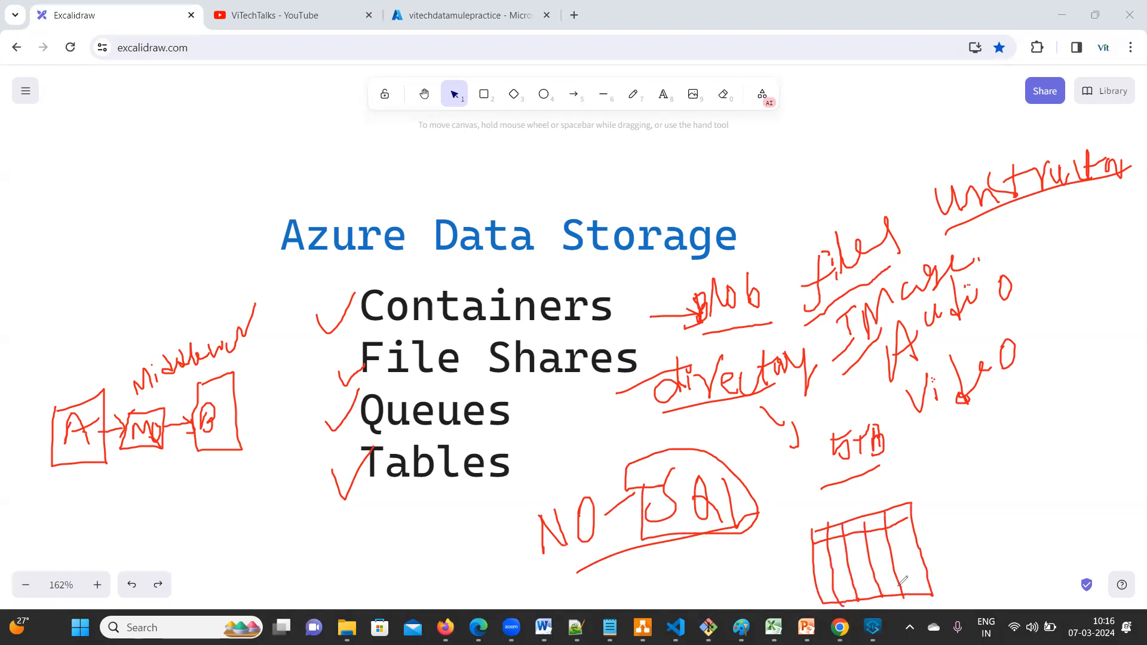
mouse_move(963, 501)
mouse_down()
mouse_move(914, 539)
mouse_move(966, 537)
mouse_up()
drag(967, 523, 1026, 517)
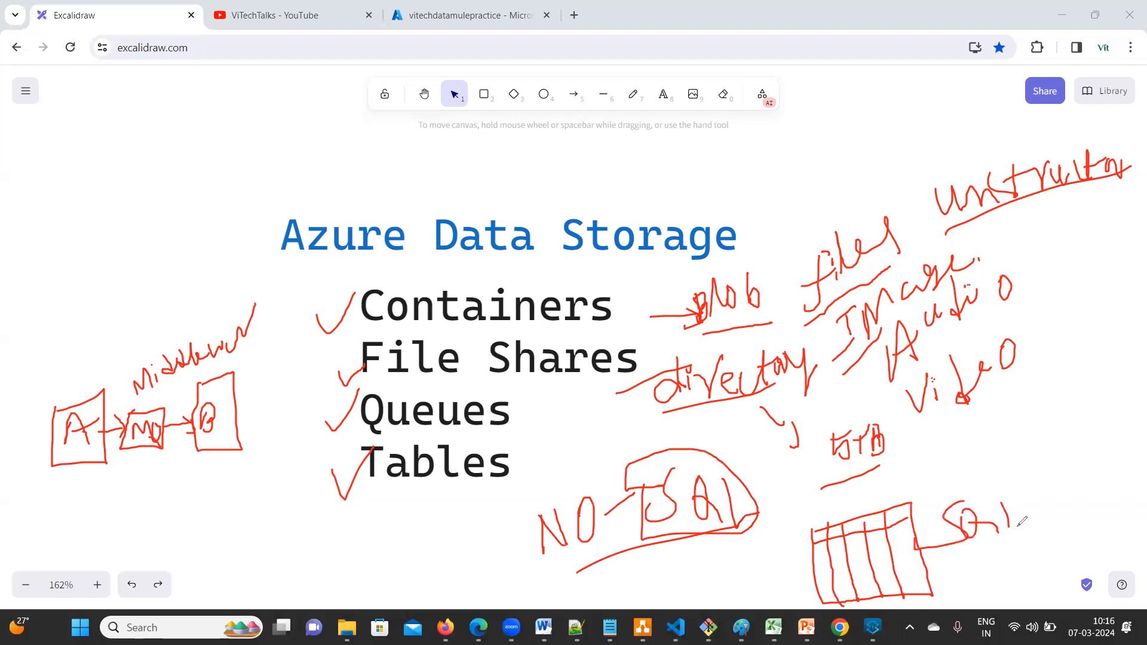
mouse_move(915, 537)
mouse_down()
mouse_move(814, 566)
mouse_move(928, 561)
mouse_up()
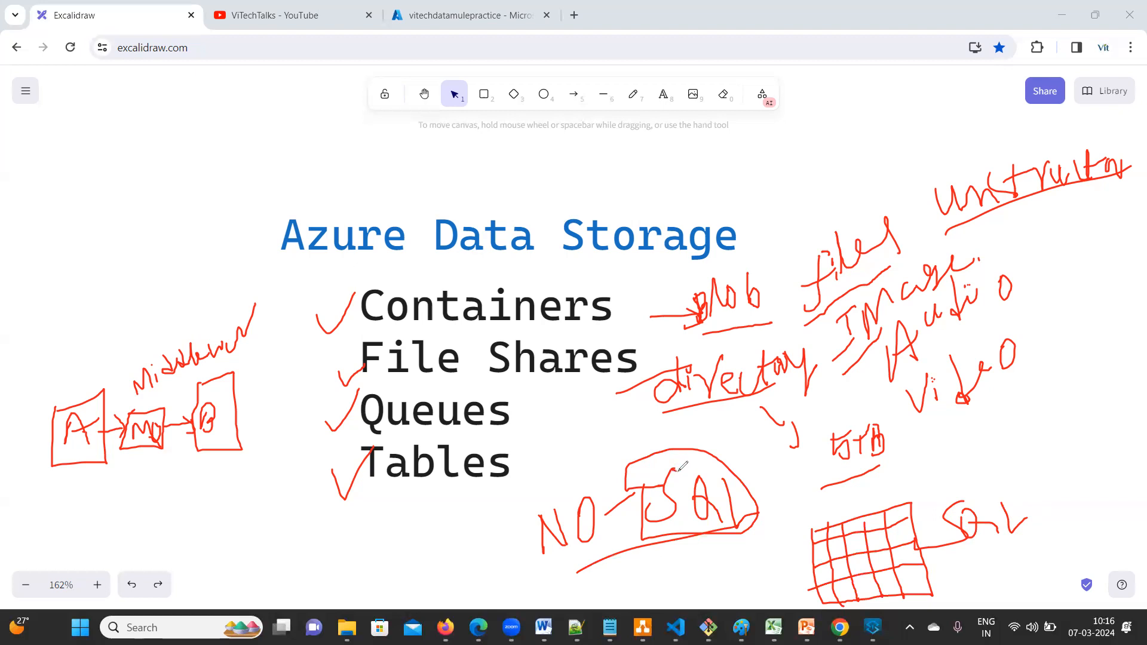
mouse_move(396, 535)
mouse_down()
mouse_move(417, 575)
mouse_move(435, 547)
mouse_move(523, 538)
mouse_move(538, 516)
mouse_move(541, 528)
mouse_up()
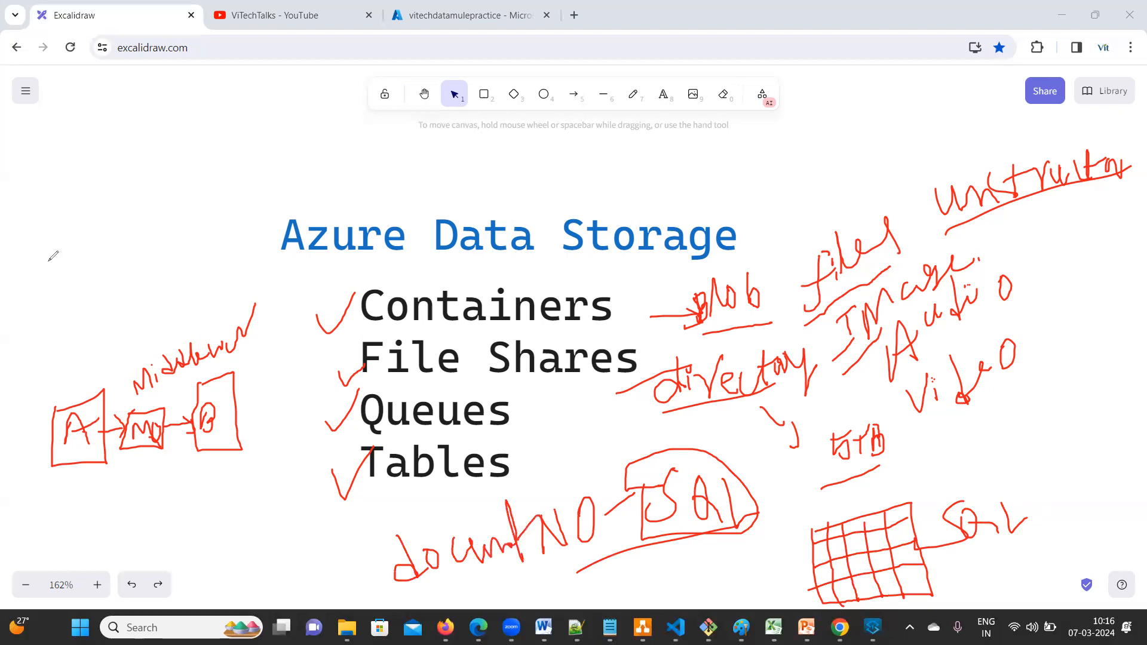
mouse_move(501, 538)
mouse_down()
mouse_move(415, 554)
mouse_move(541, 569)
mouse_up()
click(520, 529)
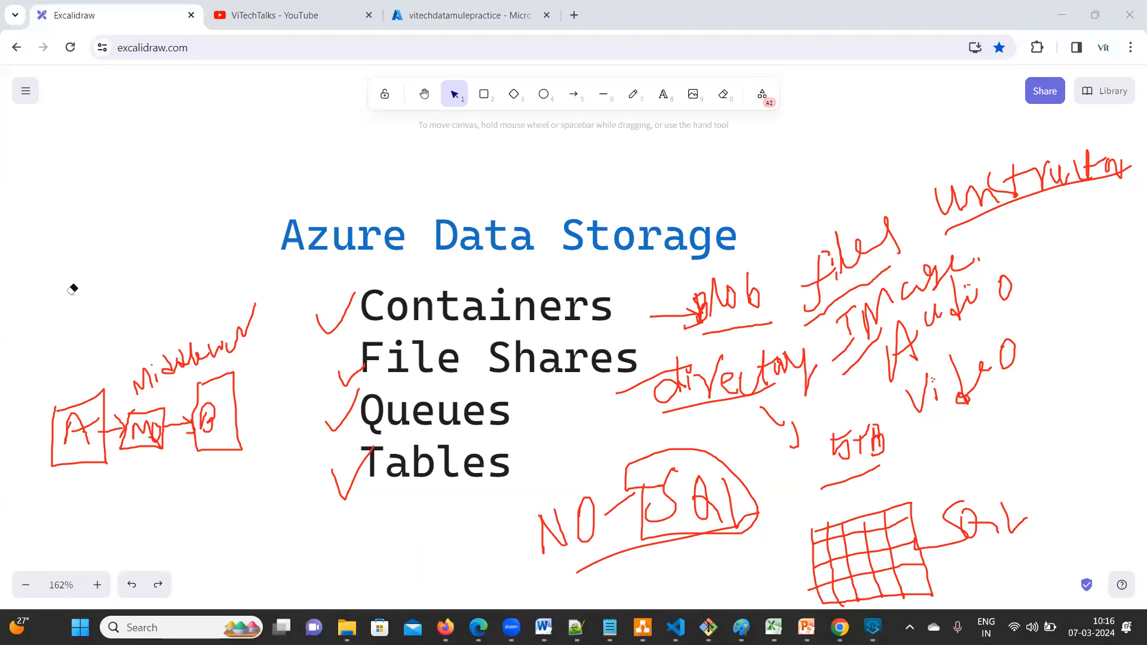
Handwrite "Document & Json" beside the NO-SQL note and add a check mark after Tables.
mouse_move(350, 525)
mouse_down()
mouse_move(357, 550)
mouse_move(405, 515)
mouse_move(425, 527)
mouse_move(457, 506)
mouse_move(493, 504)
mouse_move(507, 516)
mouse_move(534, 485)
mouse_move(588, 459)
mouse_up()
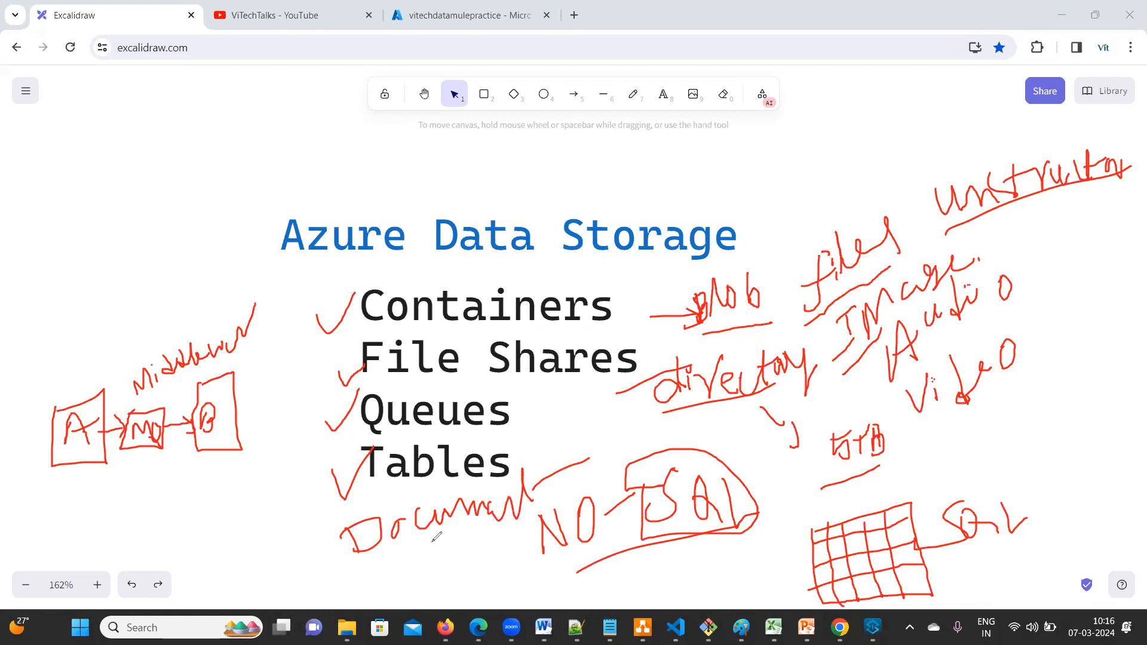
drag(429, 537, 453, 573)
drag(537, 588, 527, 597)
mouse_move(500, 526)
mouse_down()
mouse_move(482, 584)
mouse_move(515, 526)
mouse_move(507, 562)
mouse_move(546, 530)
mouse_up()
drag(482, 585, 525, 576)
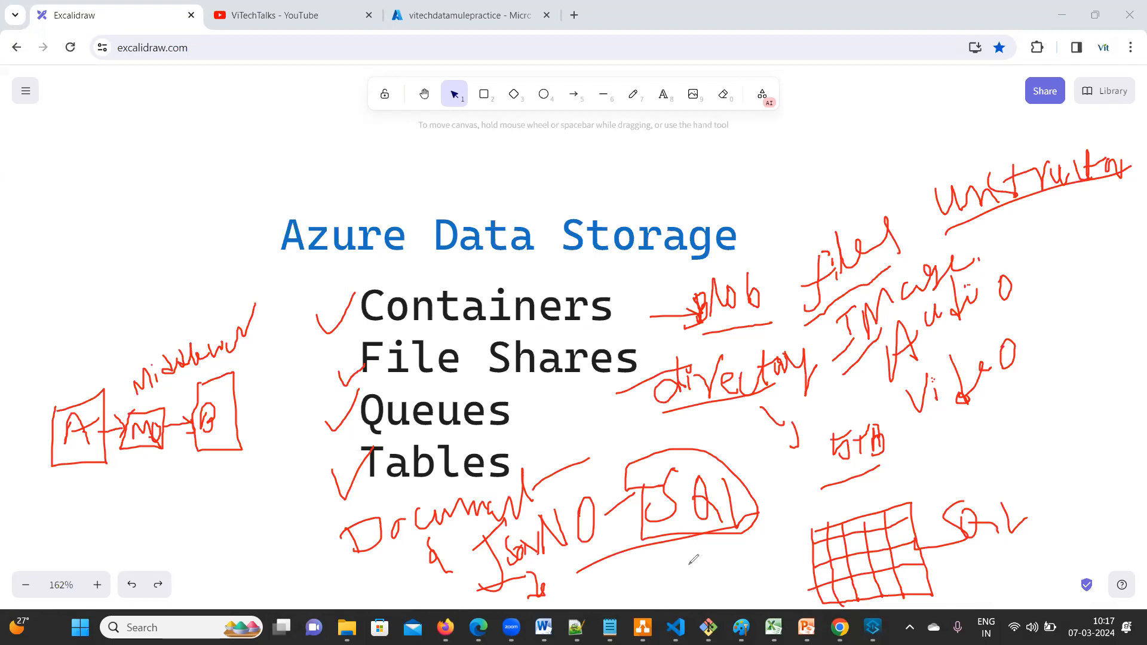
drag(534, 454, 571, 418)
Underline the SQL grid label, and handwrite "Stru" for the grid and "Semi-stru" under the NO-SQL note.
drag(642, 562, 644, 571)
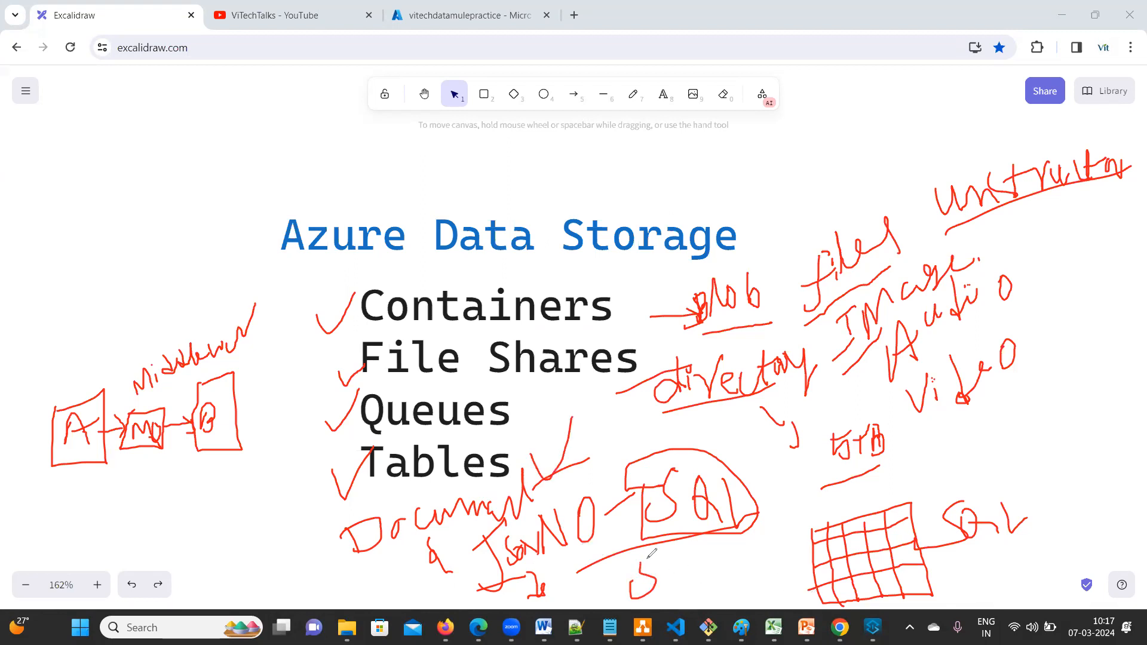
drag(956, 566, 1052, 527)
mouse_move(1074, 421)
mouse_down()
mouse_move(1065, 442)
mouse_move(1074, 469)
mouse_move(1100, 461)
mouse_move(1142, 414)
mouse_up()
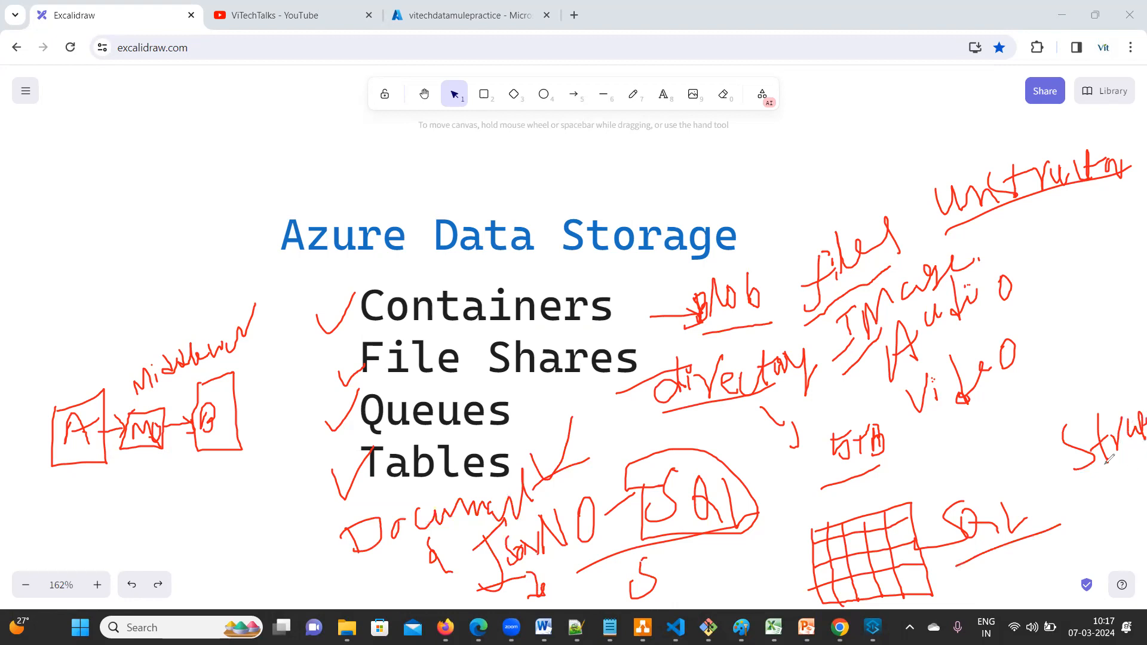
mouse_move(669, 577)
mouse_down()
mouse_move(726, 566)
mouse_move(735, 583)
mouse_move(774, 548)
mouse_move(806, 554)
mouse_move(881, 533)
mouse_up()
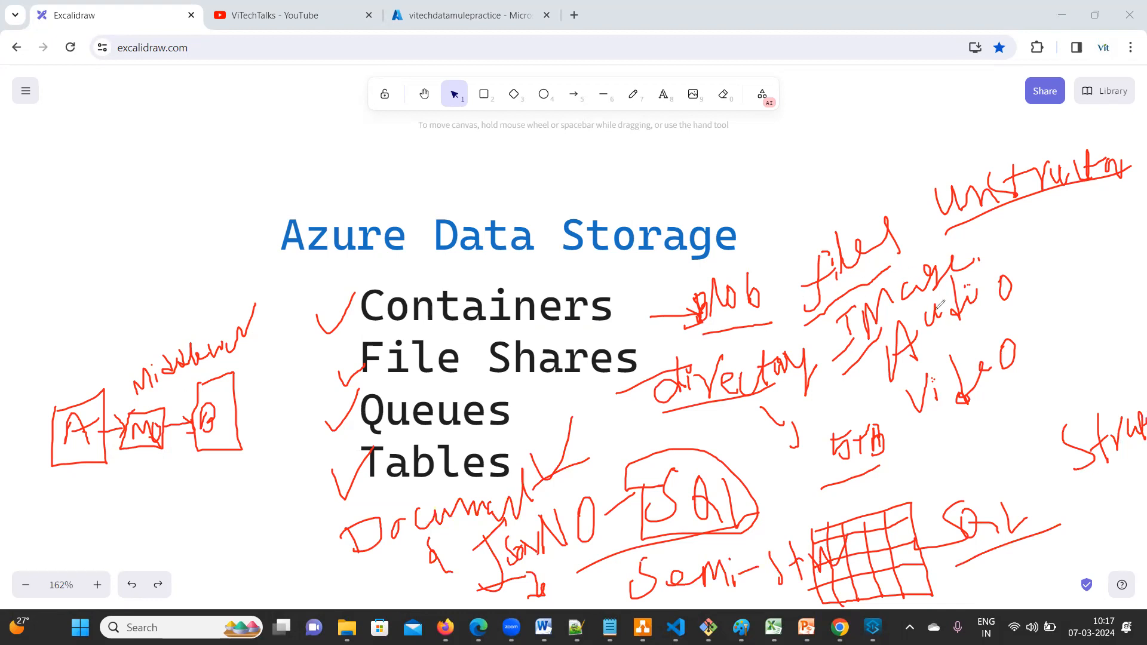
Handwrite "large" above the files note, check off Image, Audio and Video, and underline the unstructured note again.
drag(766, 225, 888, 201)
mouse_move(994, 250)
mouse_down()
mouse_move(1010, 245)
mouse_move(1050, 277)
mouse_up()
click(1065, 336)
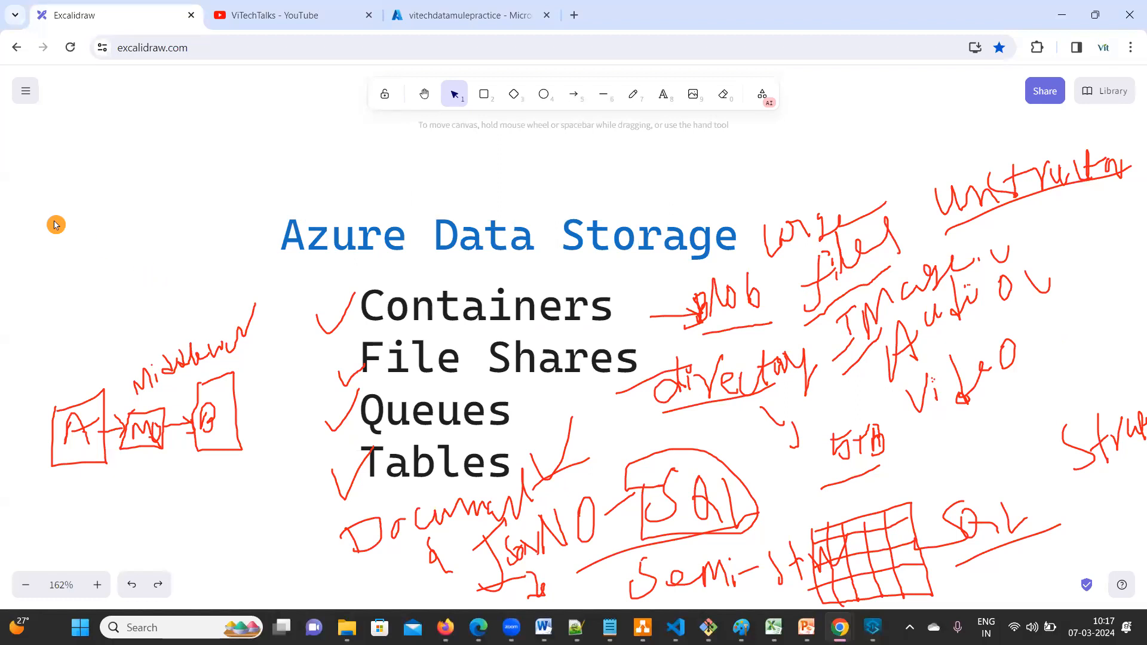
drag(1056, 335, 1080, 307)
drag(963, 231, 1015, 198)
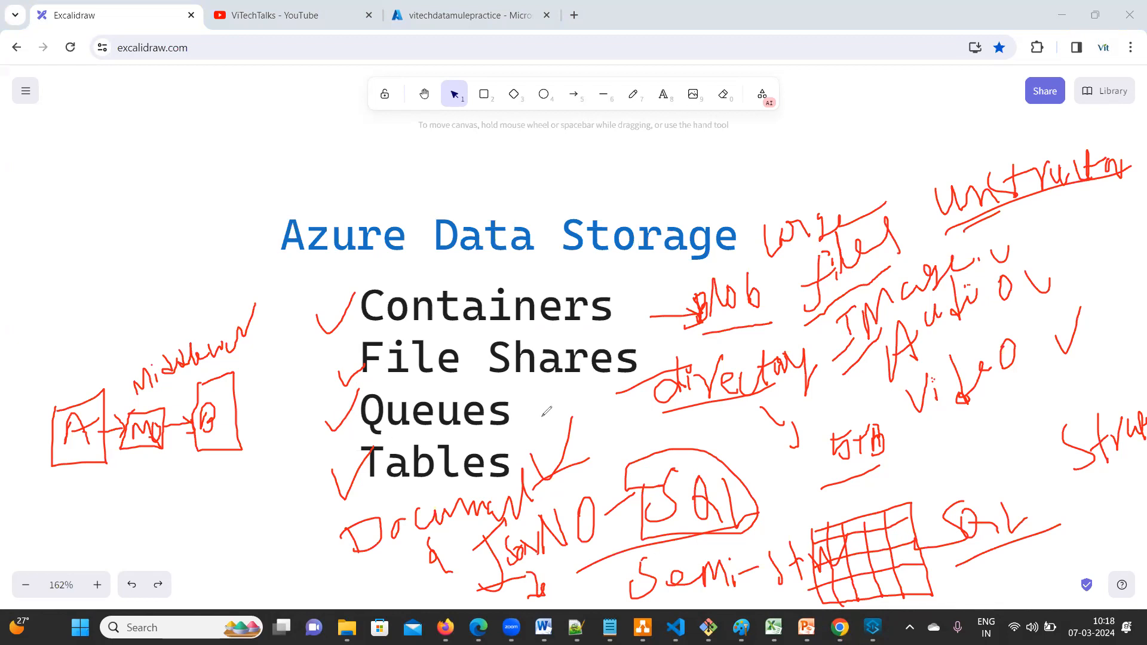
Check off Queues and the MQ box, and draw an arrow from MQ to a new box labelled C.
drag(538, 416, 557, 409)
mouse_move(131, 463)
mouse_down()
mouse_move(173, 440)
mouse_move(164, 433)
mouse_up()
mouse_move(196, 492)
mouse_down()
mouse_move(252, 523)
mouse_move(189, 546)
mouse_move(200, 481)
mouse_up()
mouse_move(165, 443)
mouse_down()
mouse_move(182, 509)
mouse_move(200, 486)
mouse_move(262, 533)
mouse_up()
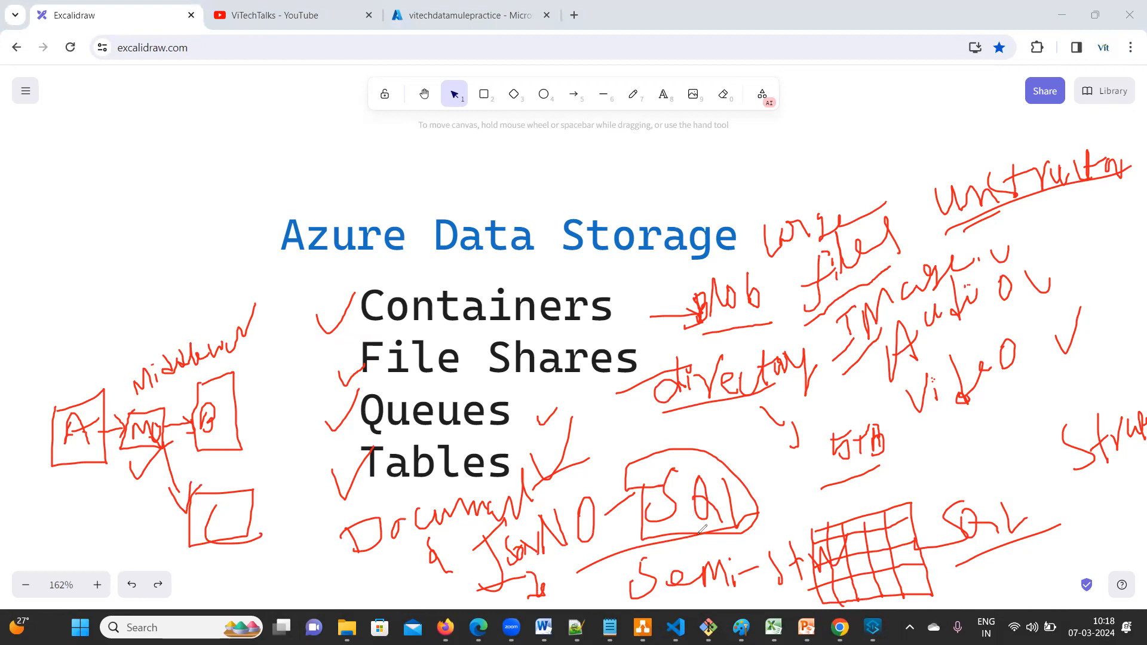
mouse_move(535, 514)
mouse_down()
mouse_move(535, 585)
mouse_move(734, 537)
mouse_move(750, 464)
mouse_up()
drag(556, 465, 536, 506)
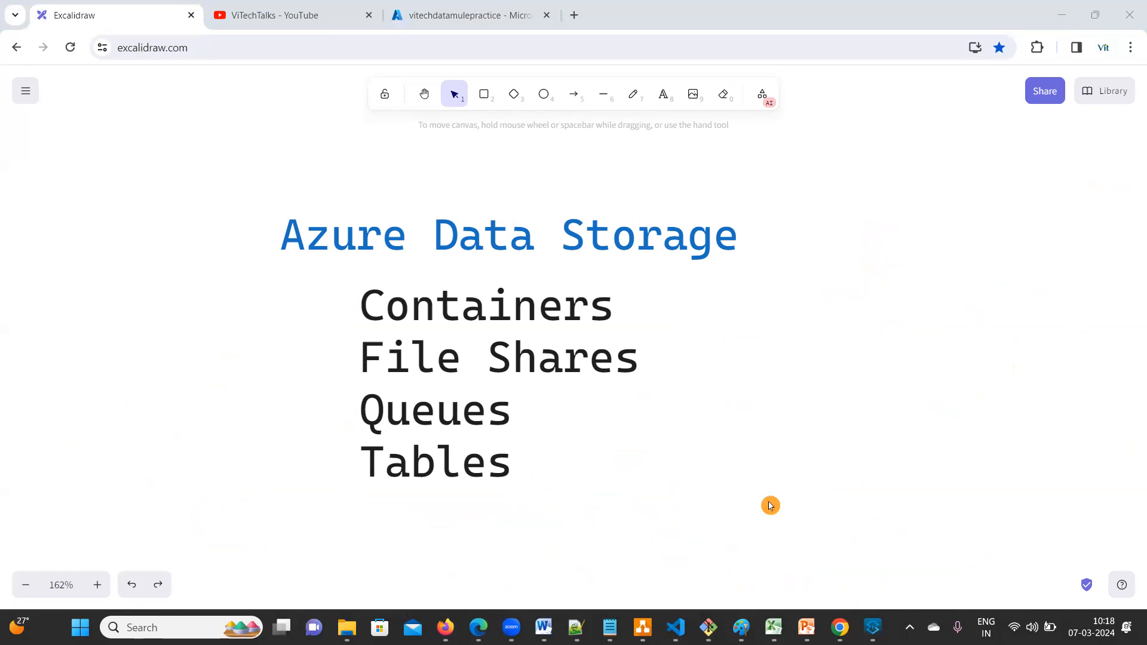
Switch to Anypoint Studio and search Exchange for "azure" modules, widening the name column of the available modules.
click(873, 627)
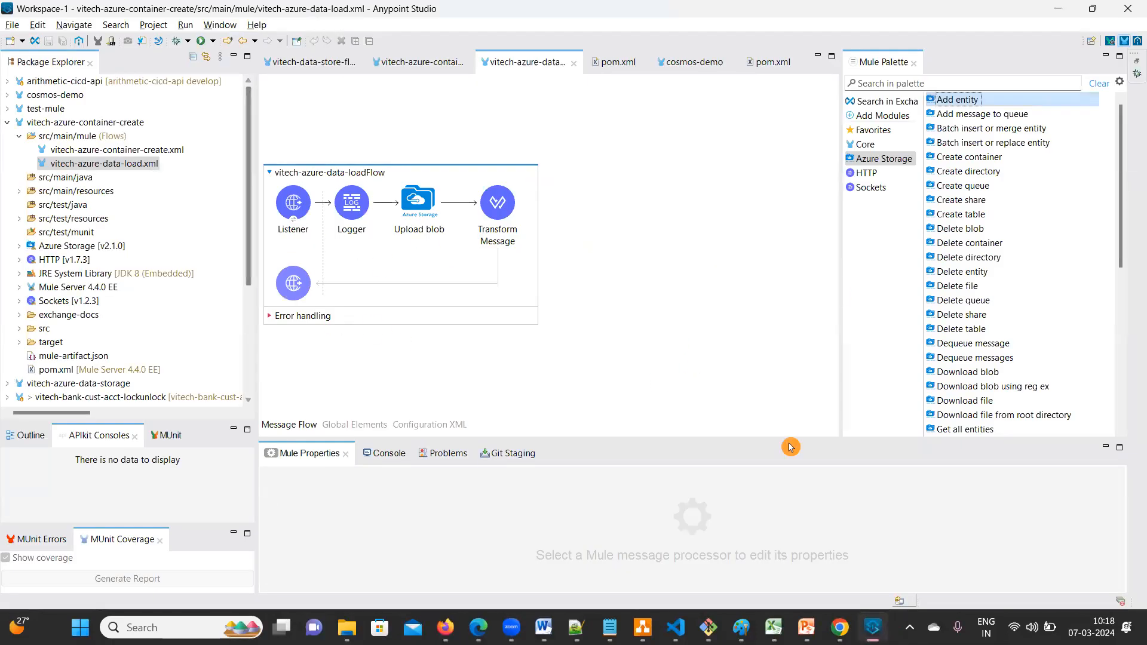
click(900, 136)
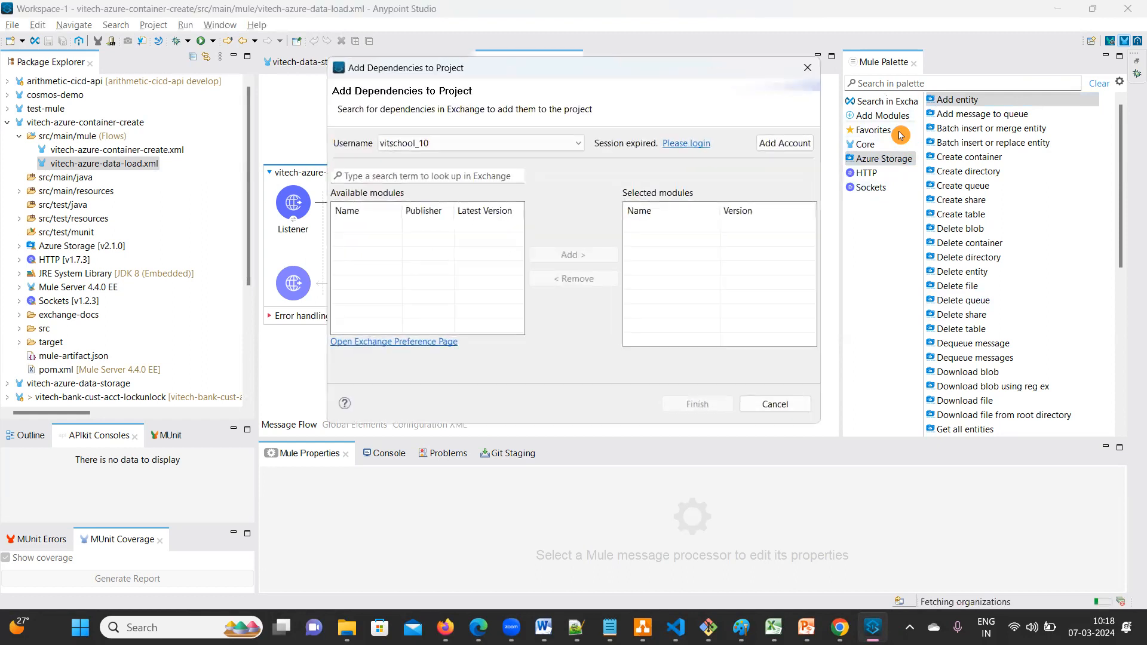
click(366, 173)
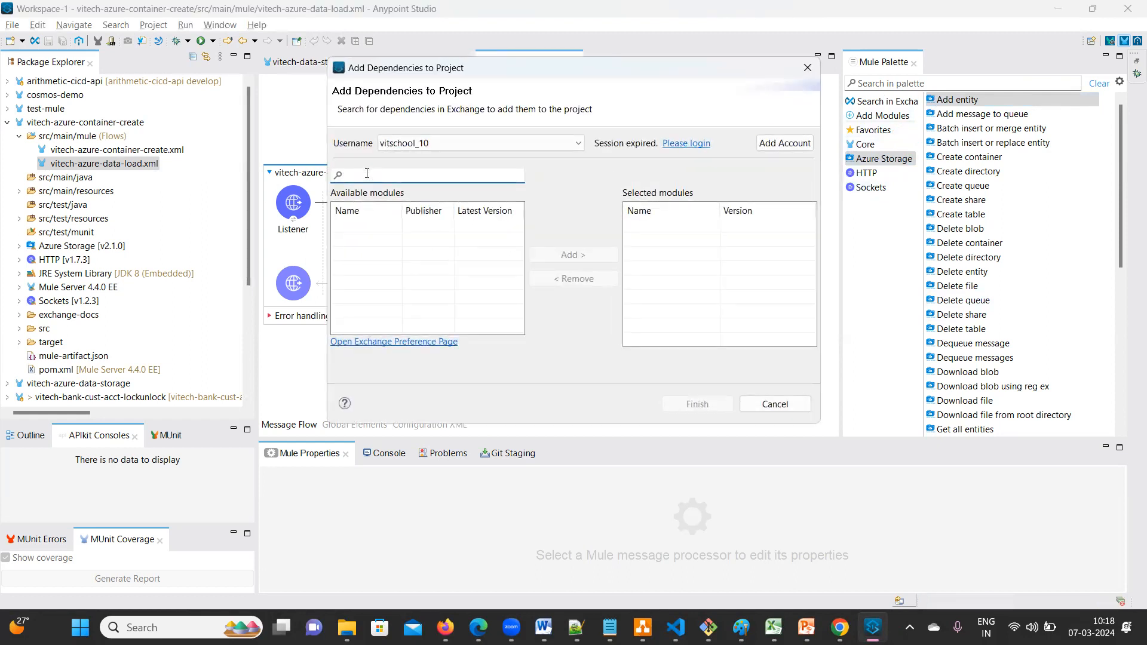
key(Return)
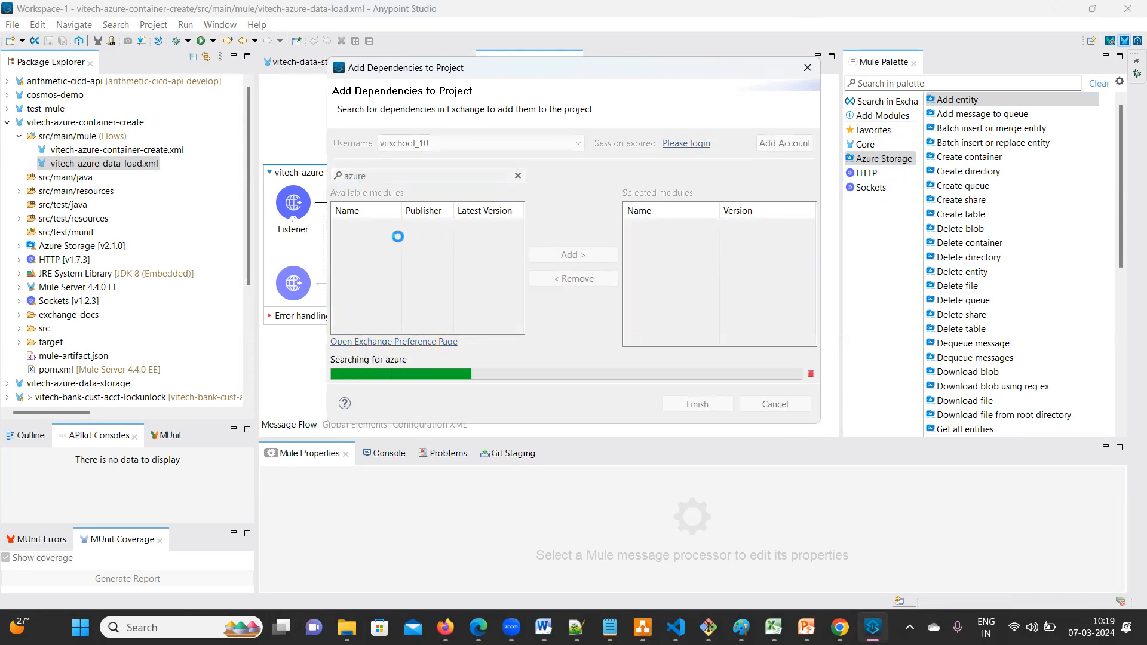
drag(402, 206, 460, 207)
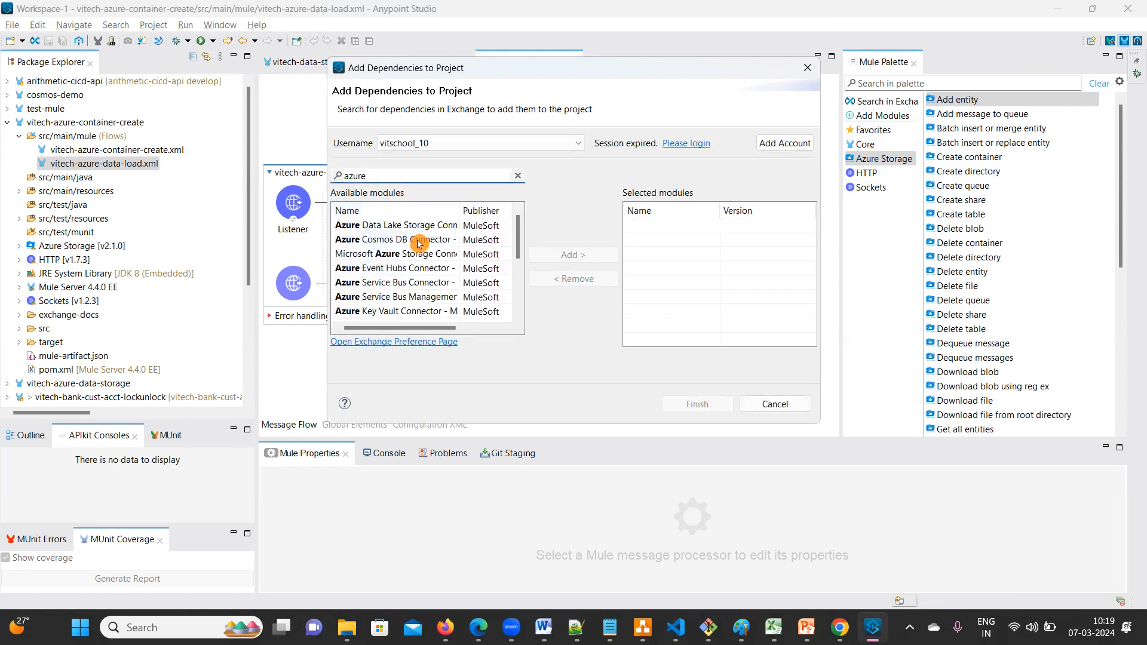
Select the Microsoft Azure Storage Connector as a project dependency, but cancel instead of adding it.
click(388, 254)
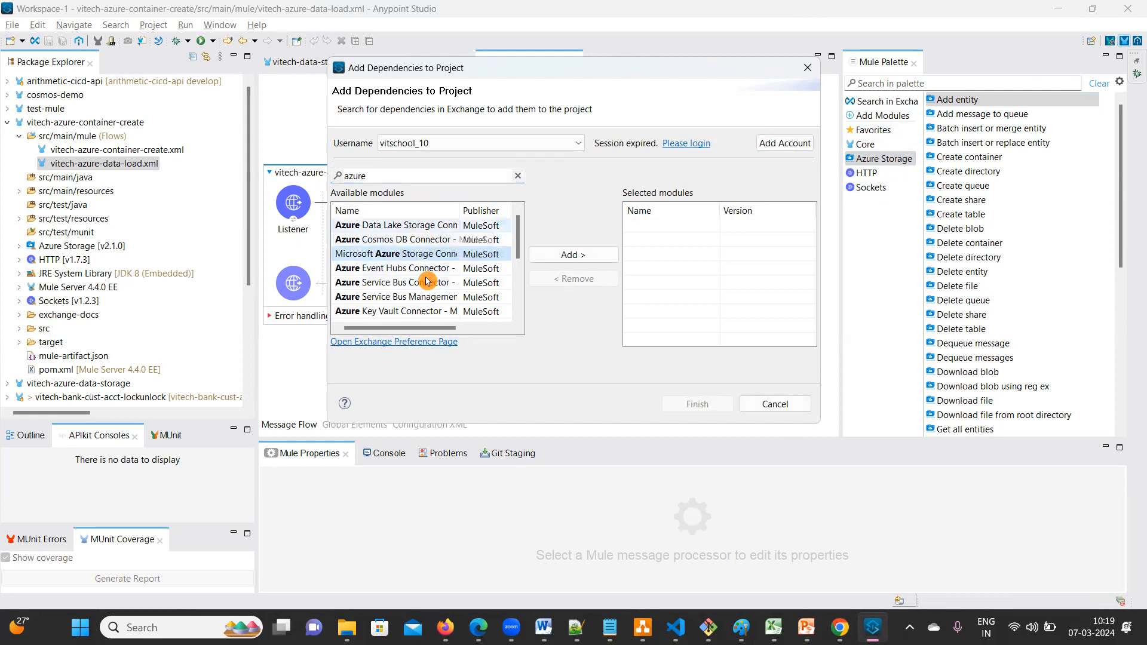
click(570, 255)
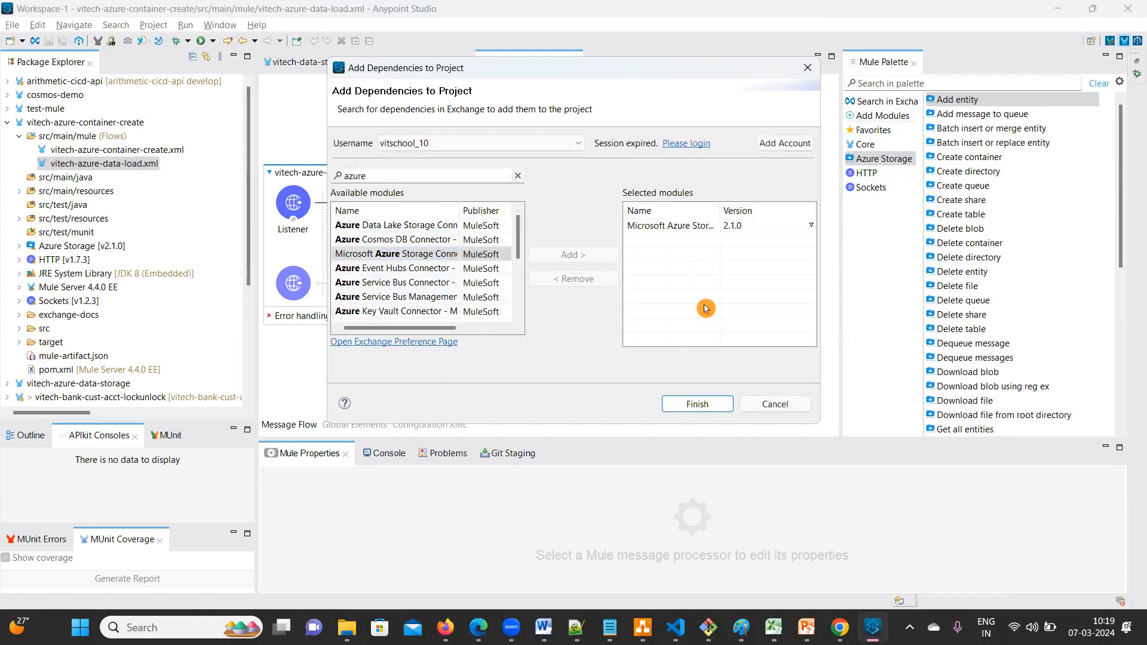
click(774, 401)
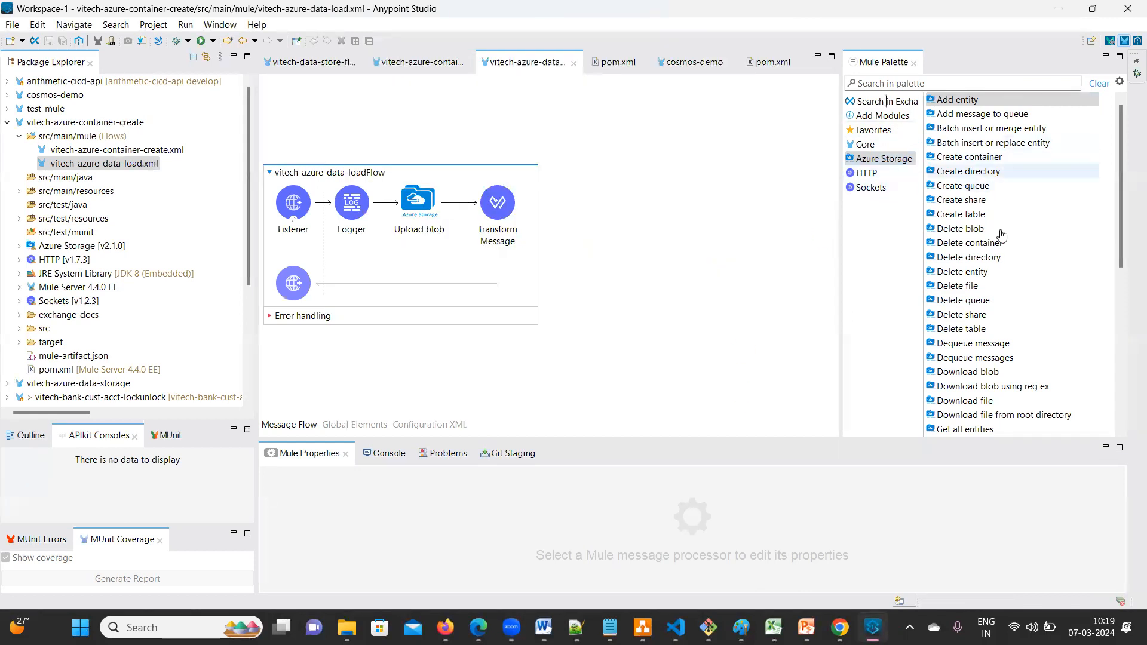
Examine the full list of operations the Azure Storage module offers.
scroll(991, 251, down, 8)
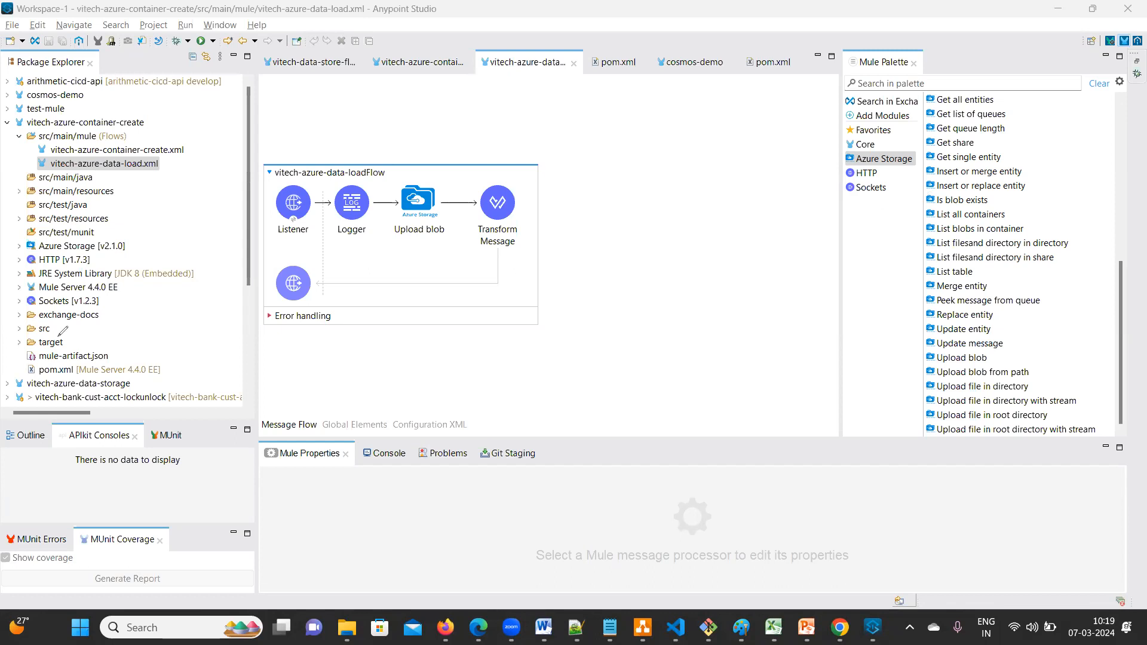
scroll(909, 375, up, 3)
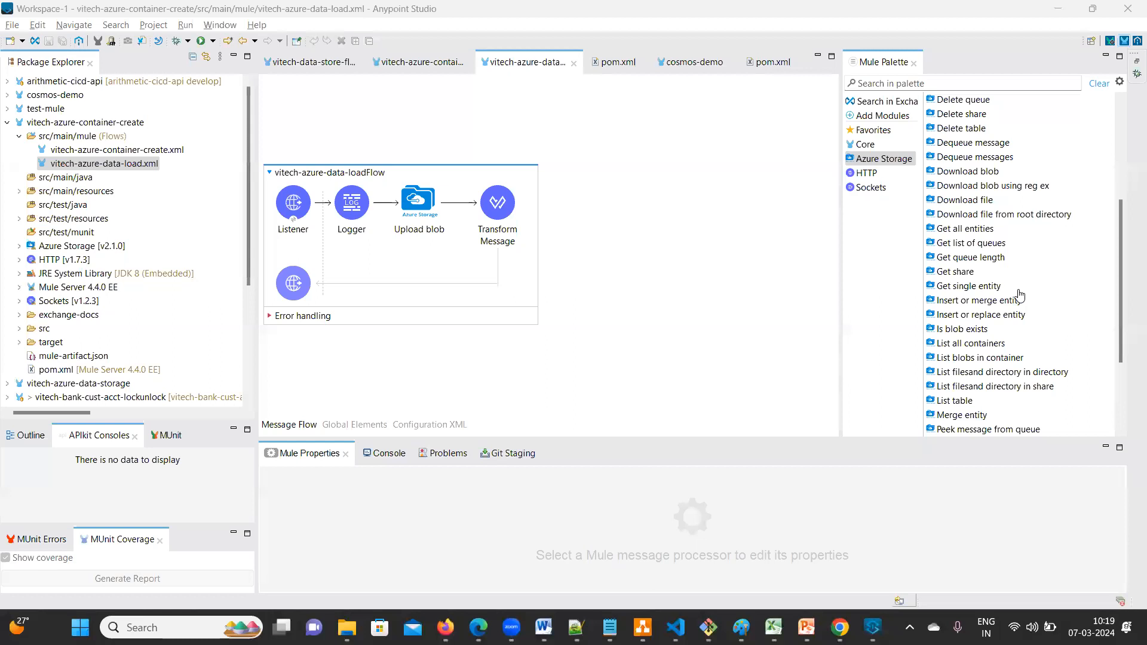
scroll(1020, 295, down, 2)
scroll(1020, 295, down, 1)
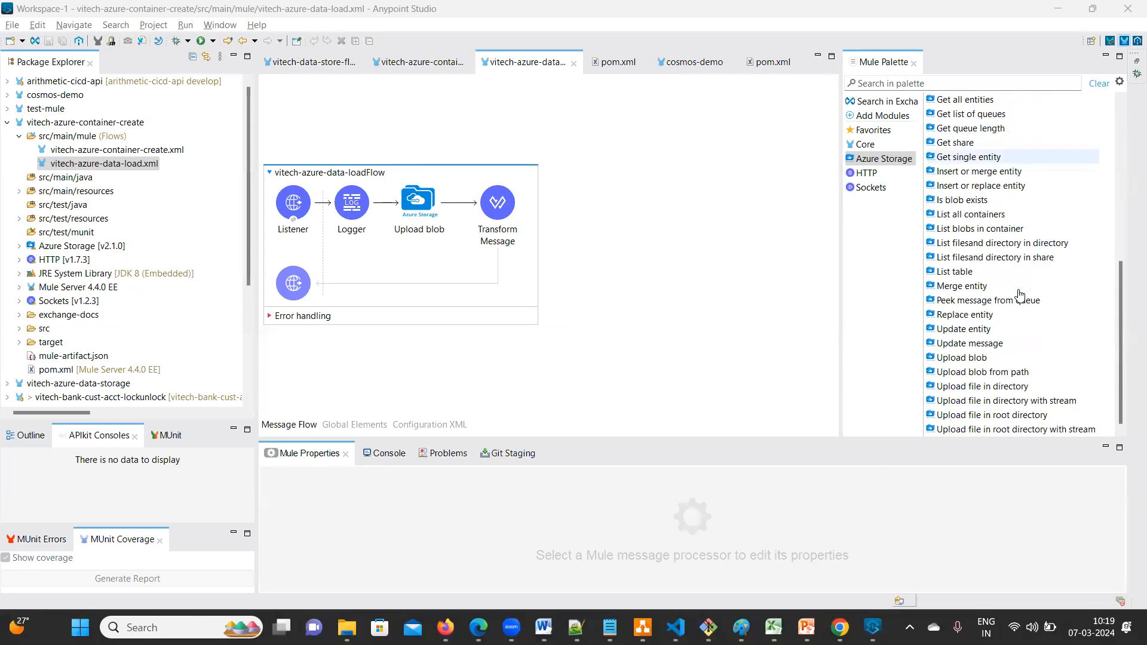
scroll(1020, 295, up, 8)
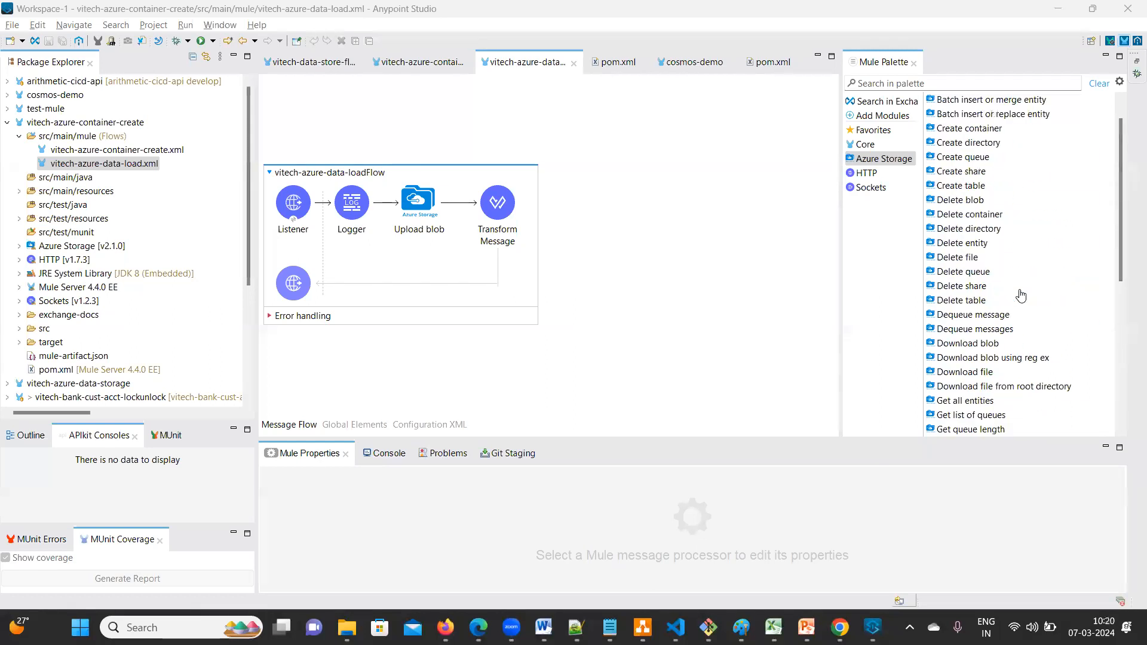
click(903, 153)
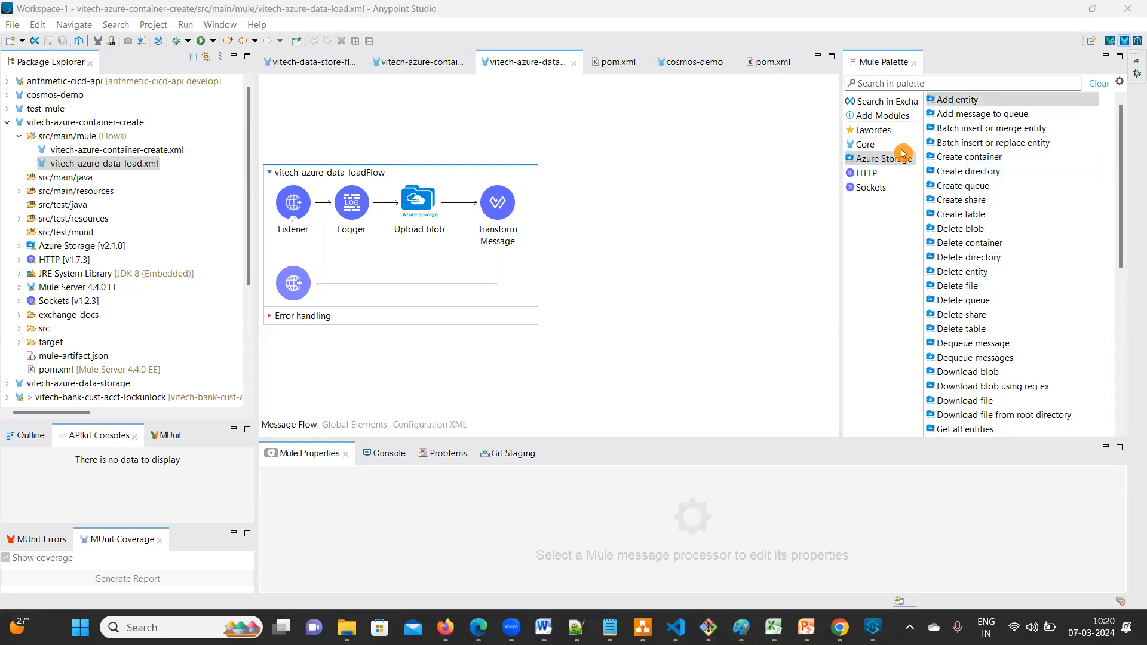
Check off and circle the Create operations of the Azure Storage module, and erase the annotations.
drag(1010, 163, 1047, 146)
mouse_move(997, 174)
mouse_down()
mouse_move(1020, 162)
mouse_move(1014, 178)
mouse_move(962, 141)
mouse_up()
mouse_move(905, 164)
mouse_down()
mouse_move(919, 213)
mouse_move(1030, 206)
mouse_up()
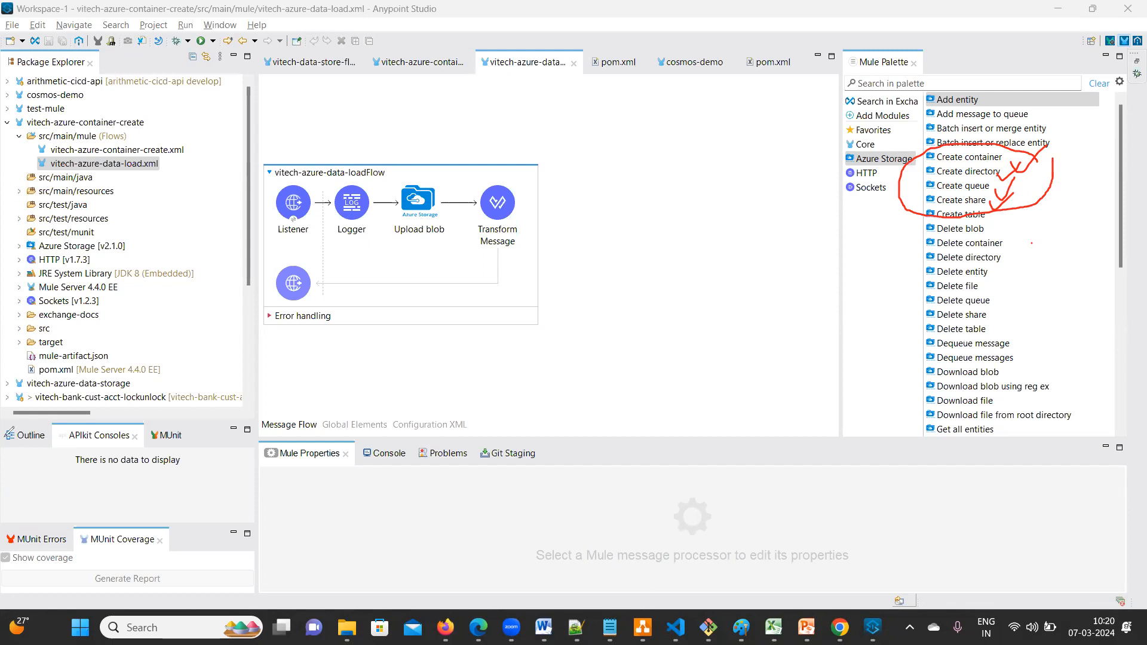
key(e)
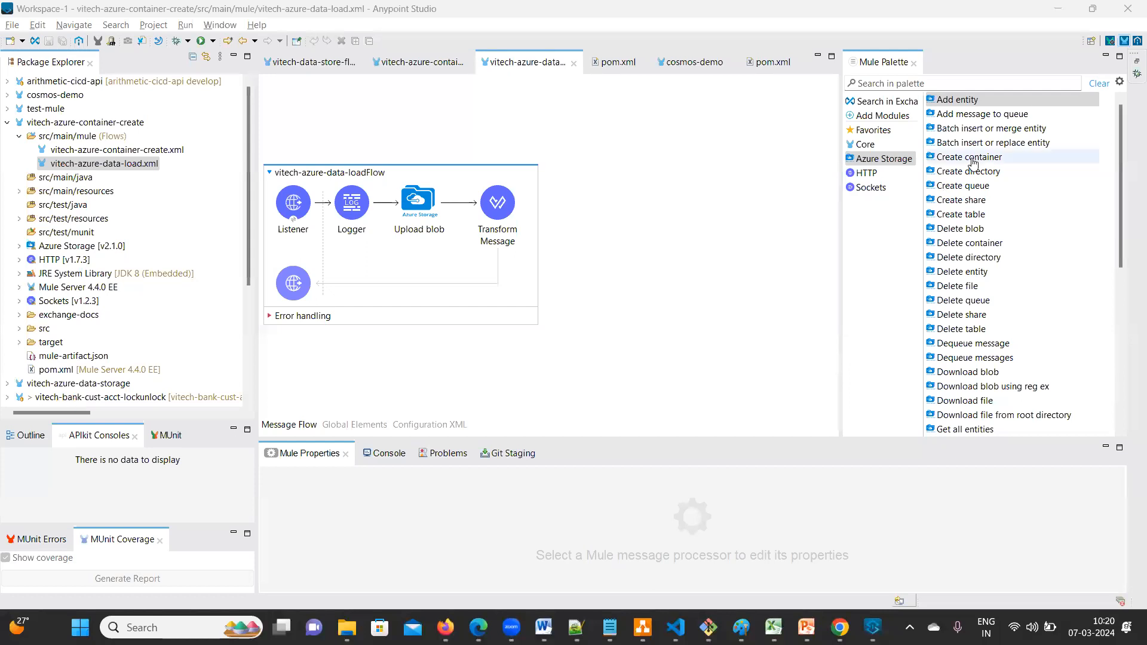
Add a Create container operation between Upload blob and Transform Message, and open its Azure_Storage_Config connector configuration.
drag(974, 159, 452, 206)
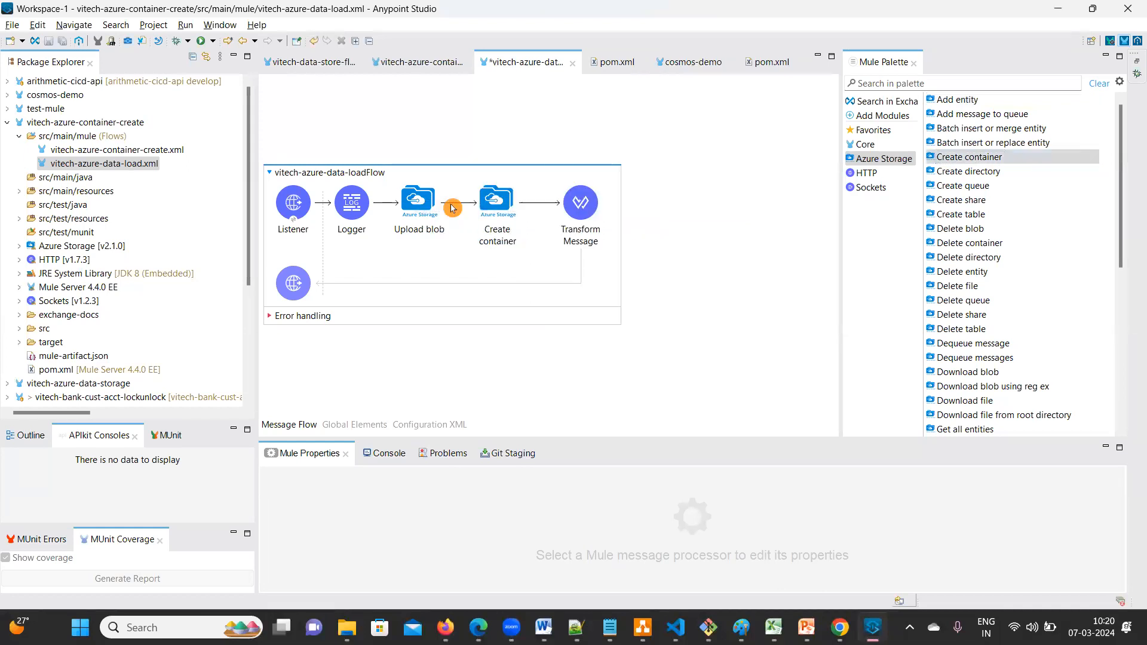
click(508, 222)
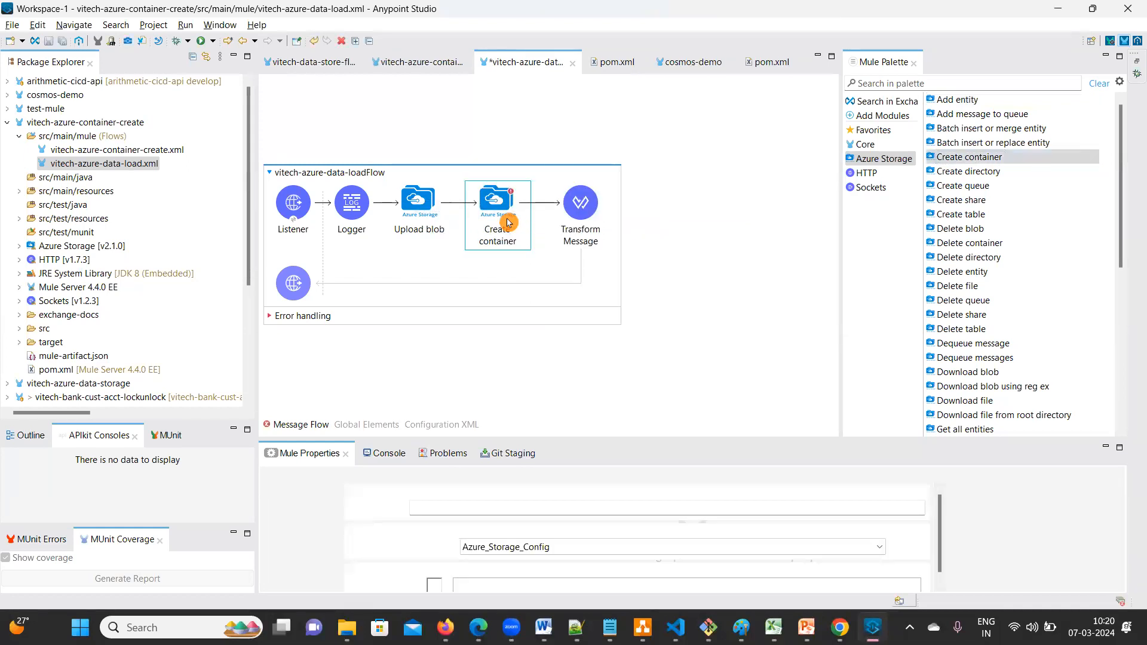
click(944, 527)
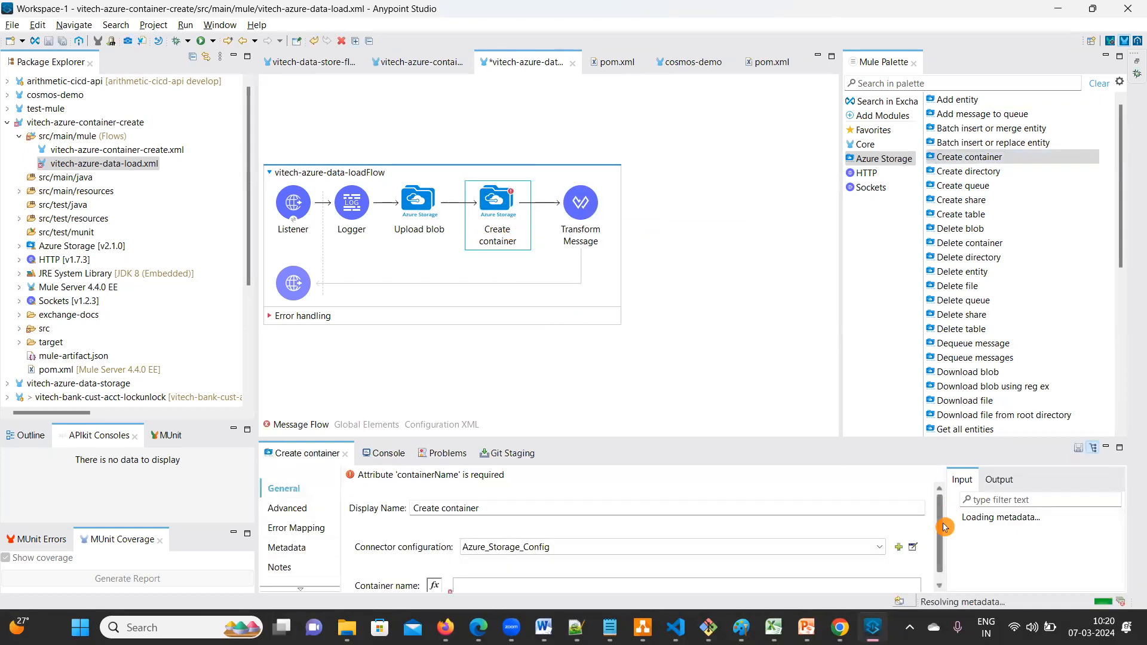
click(918, 541)
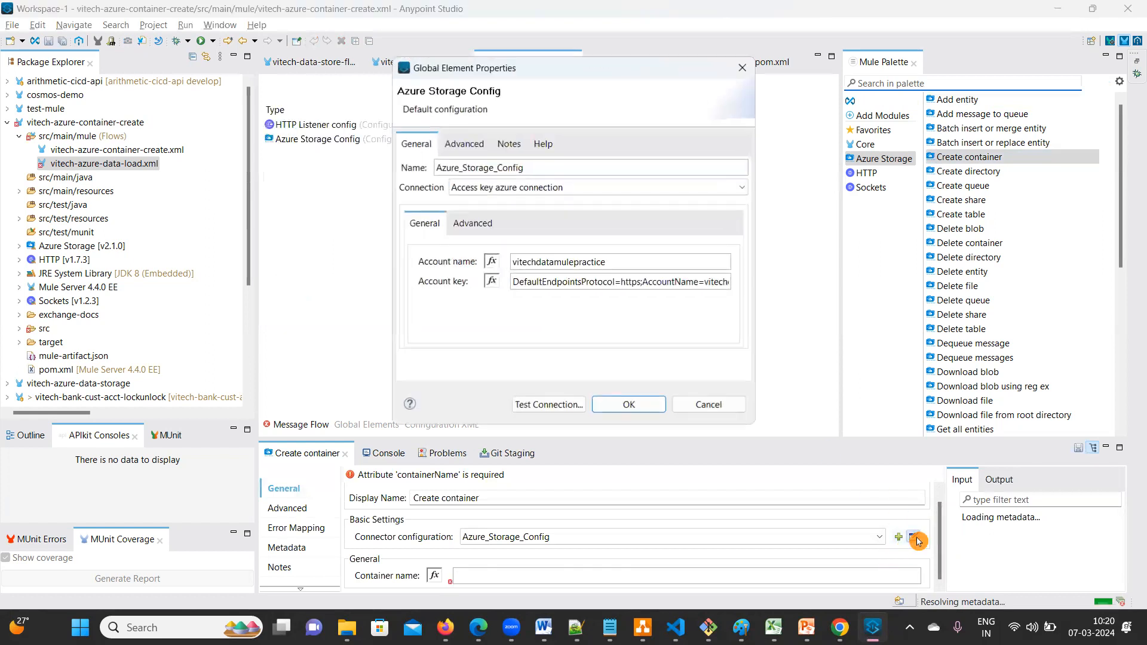
Close the connector configuration, return to the message flow and set the Create container operation's container name to test.
click(743, 68)
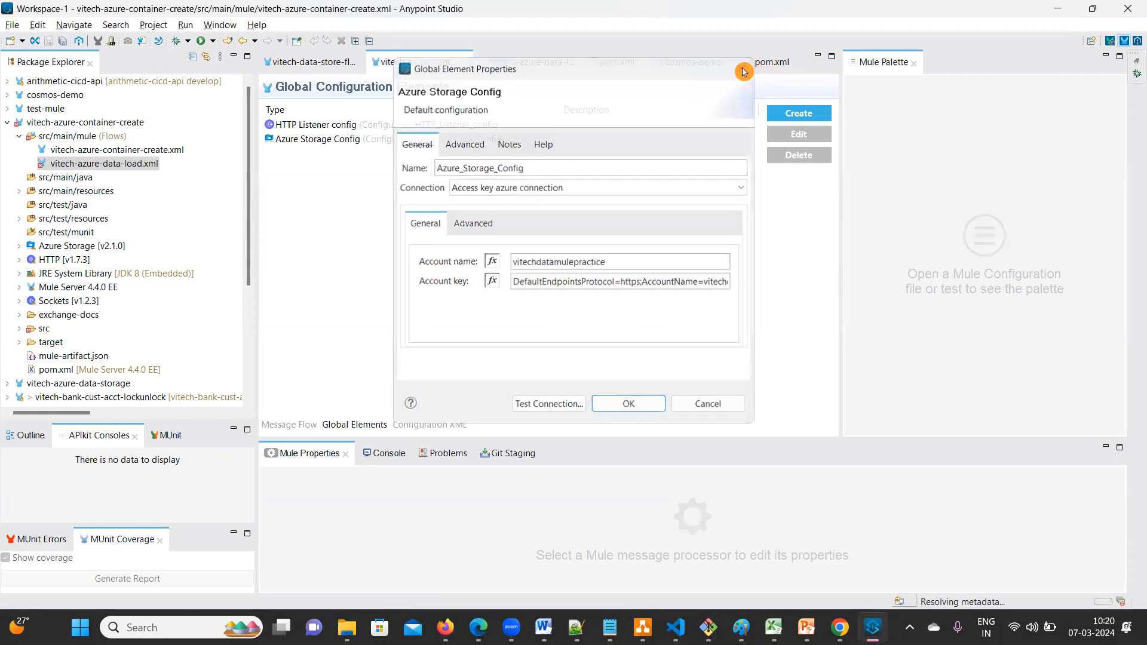
click(304, 425)
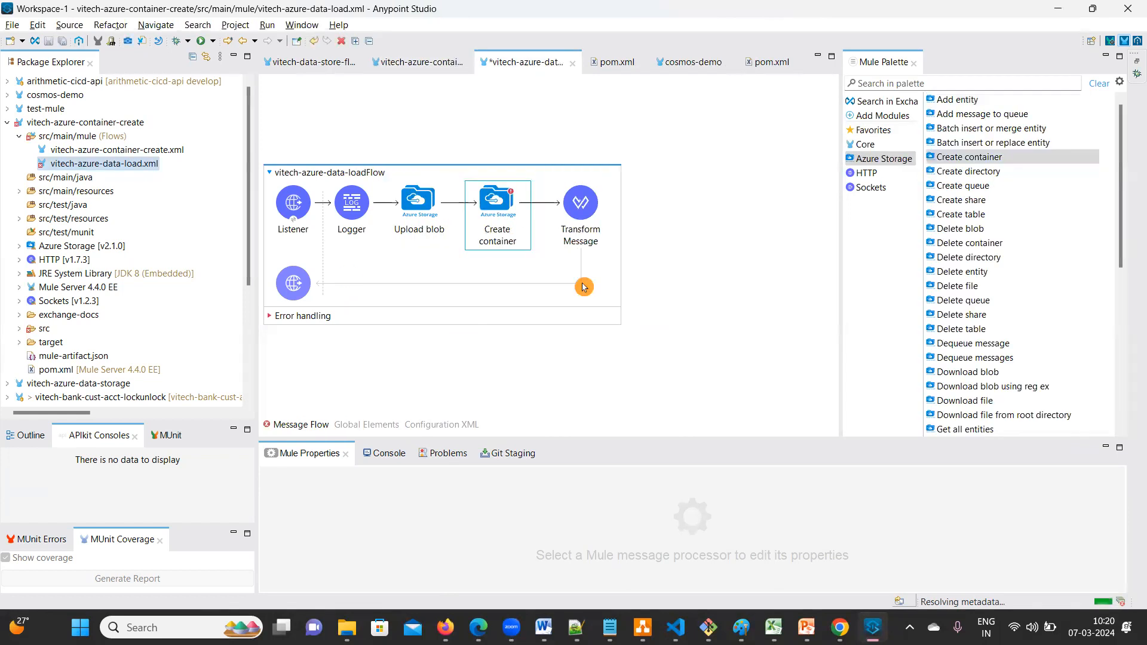
click(509, 232)
drag(938, 526, 942, 573)
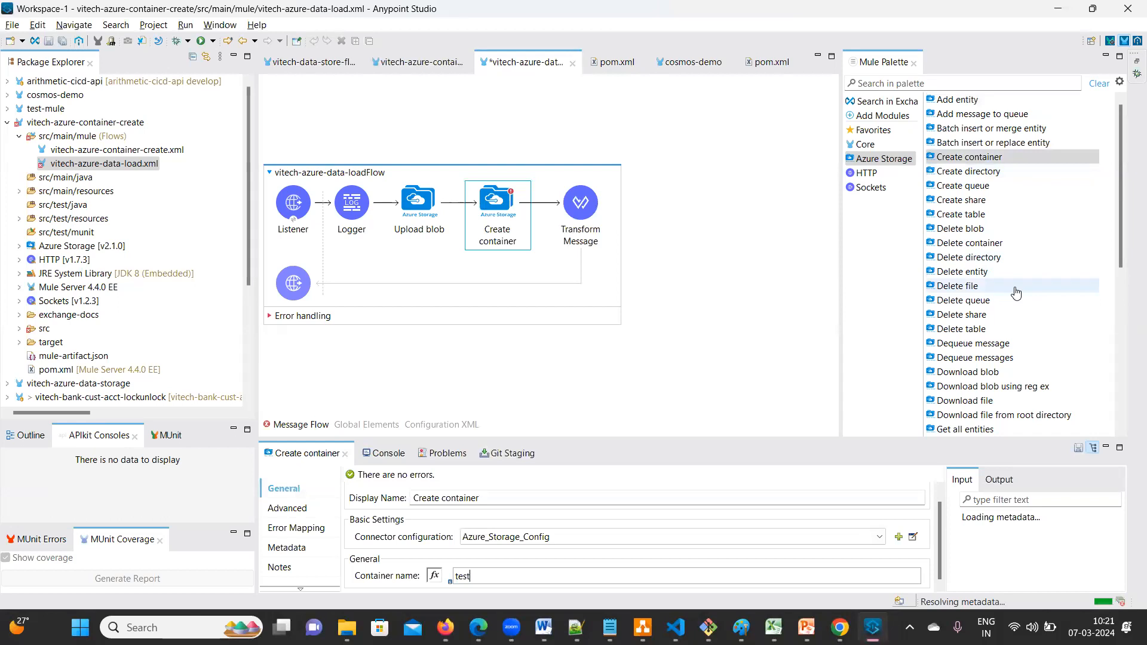
Examine the delete, dequeue, download, get, list and upload operations of the Azure Storage module.
scroll(1015, 292, down, 1)
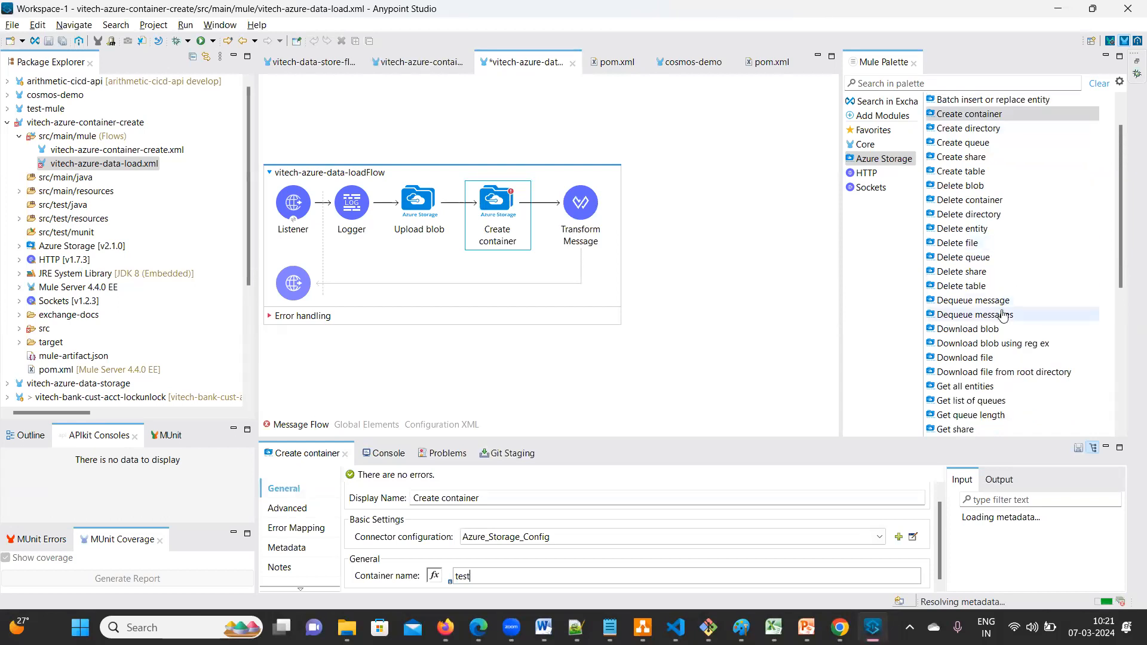
scroll(1036, 352, down, 3)
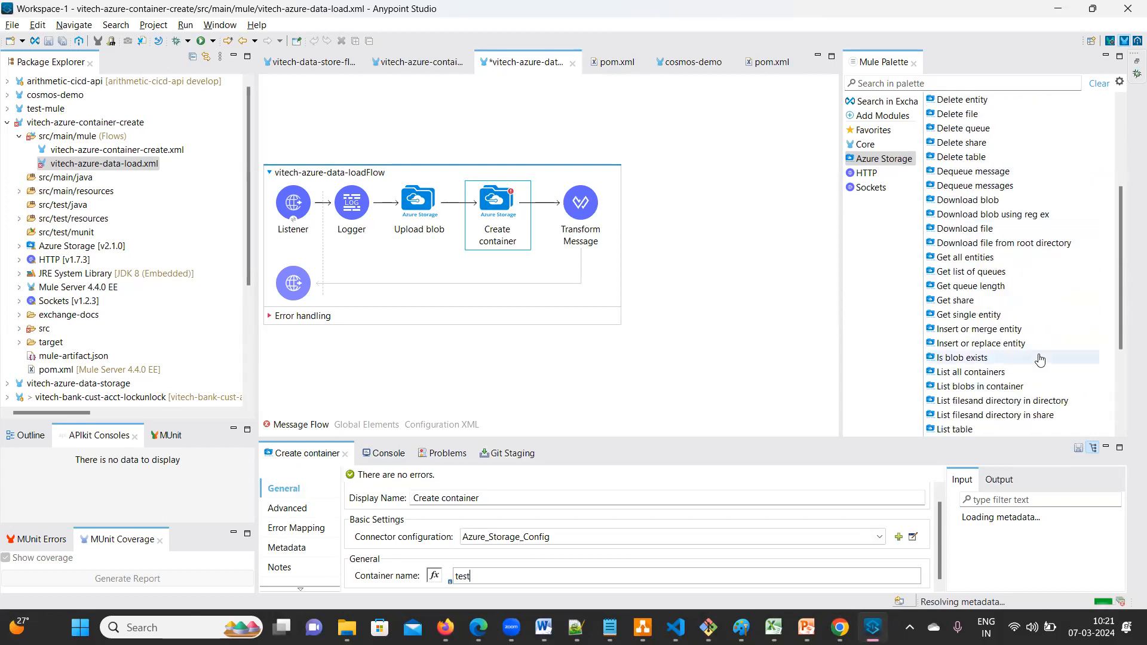
scroll(1027, 311, up, 1)
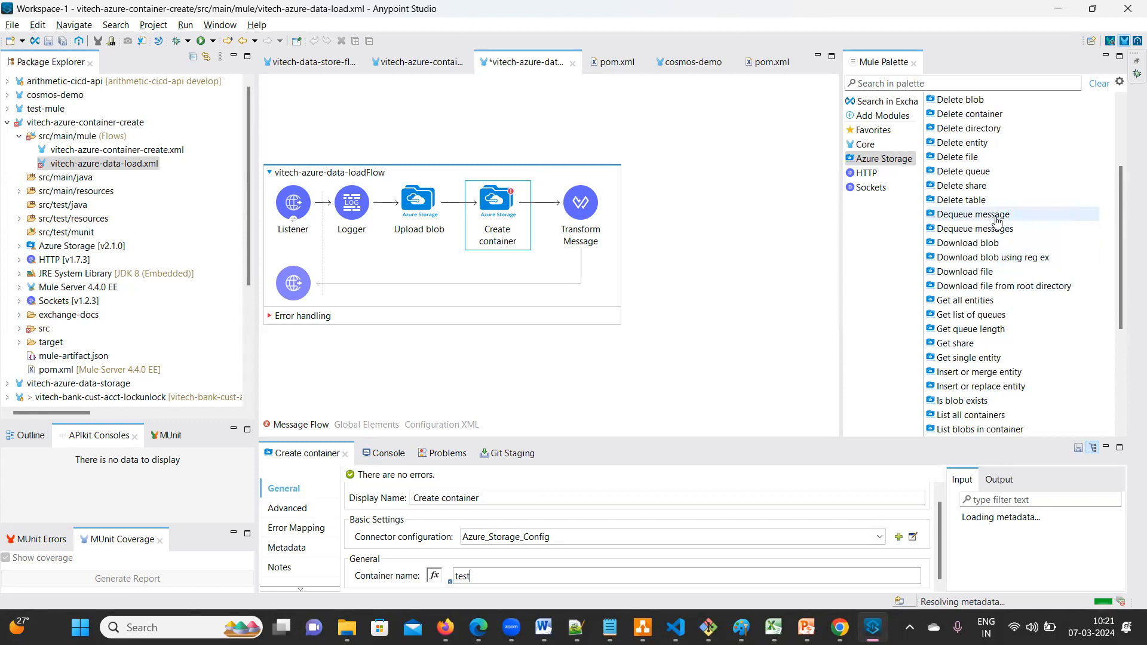
click(1009, 238)
scroll(981, 301, down, 2)
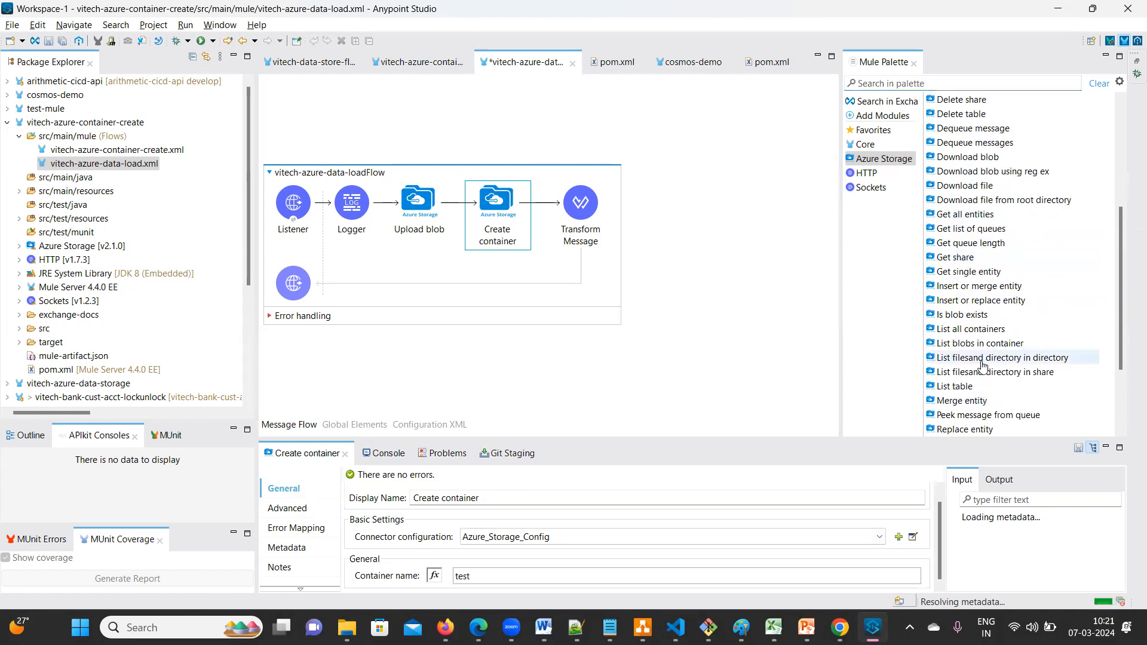
scroll(982, 364, down, 3)
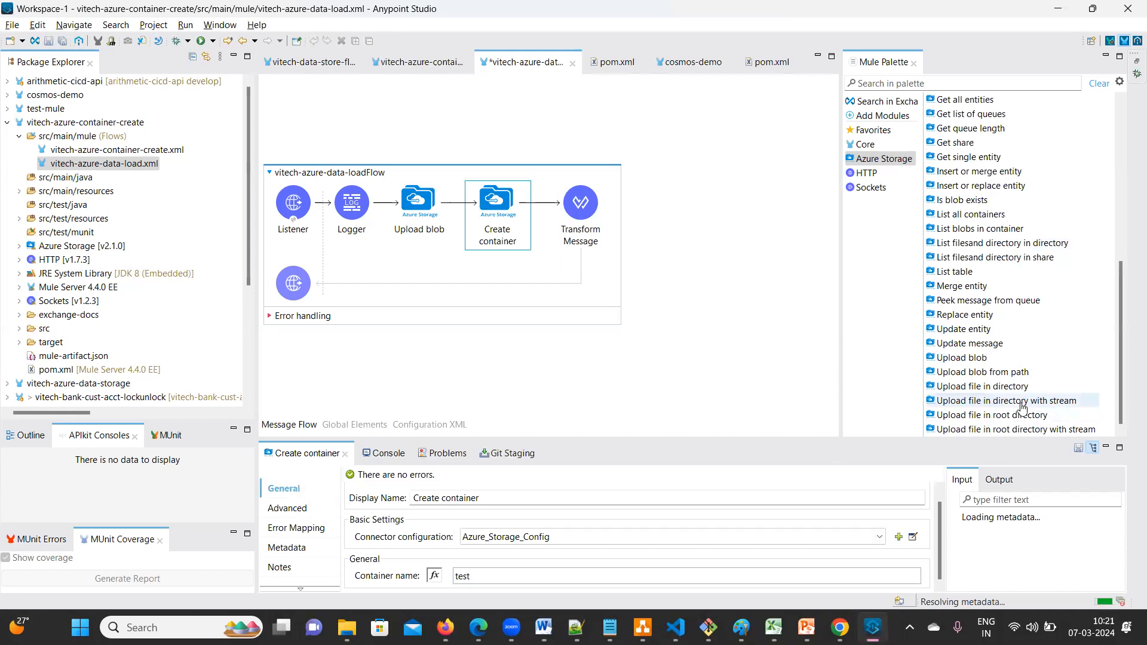
scroll(1017, 376, up, 8)
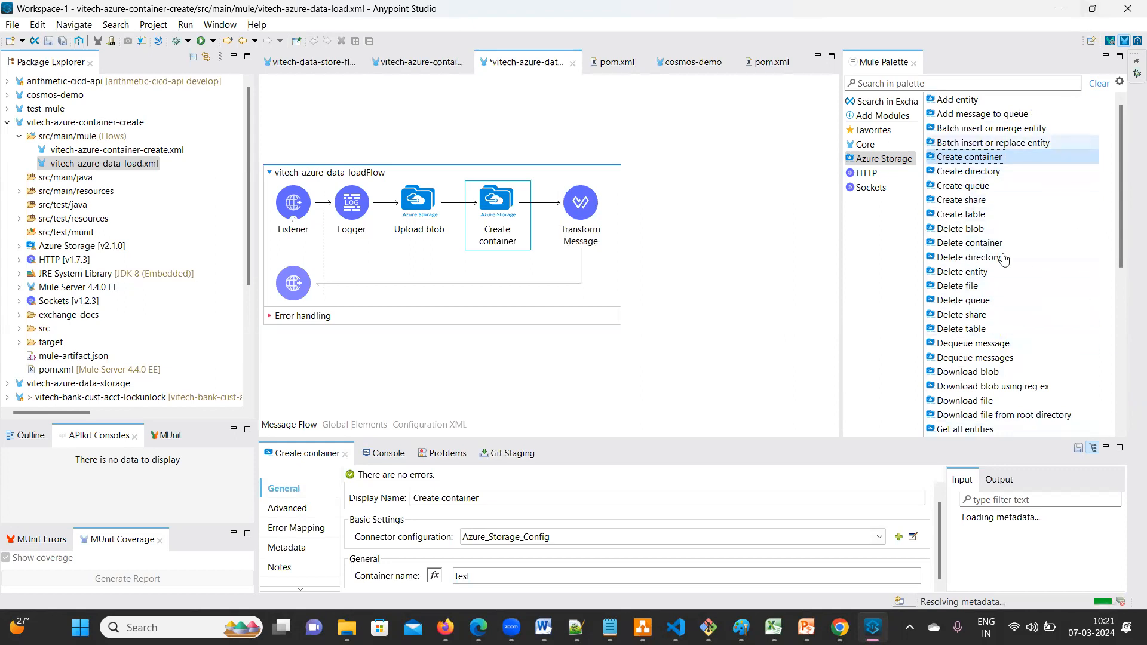
scroll(1118, 187, down, 8)
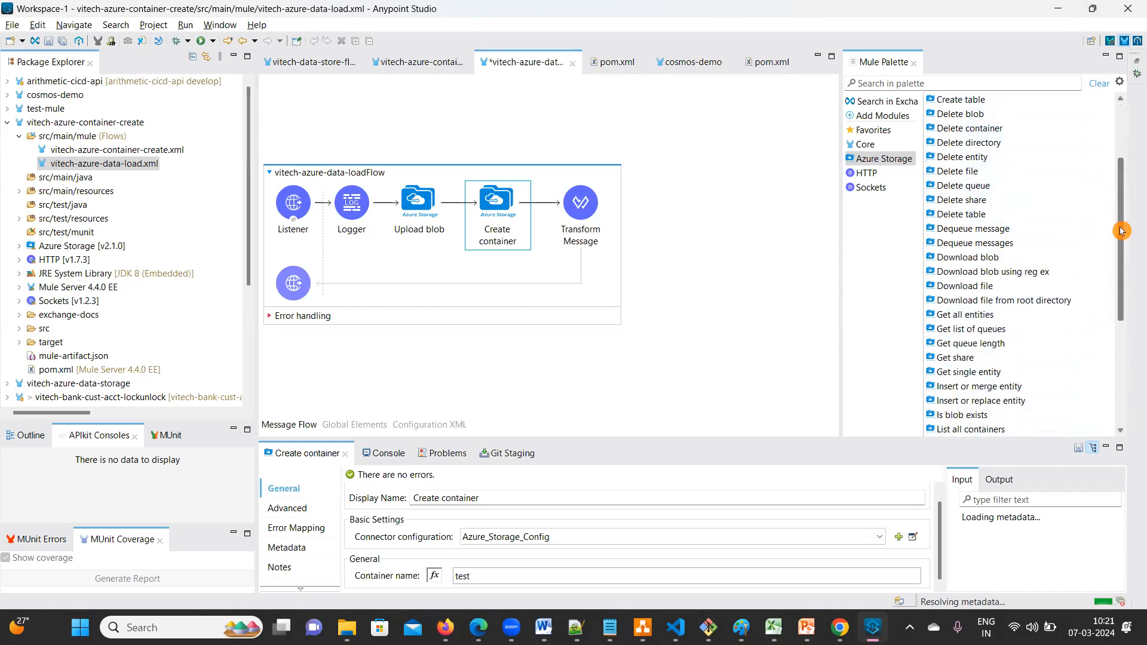
drag(1118, 186, 1120, 68)
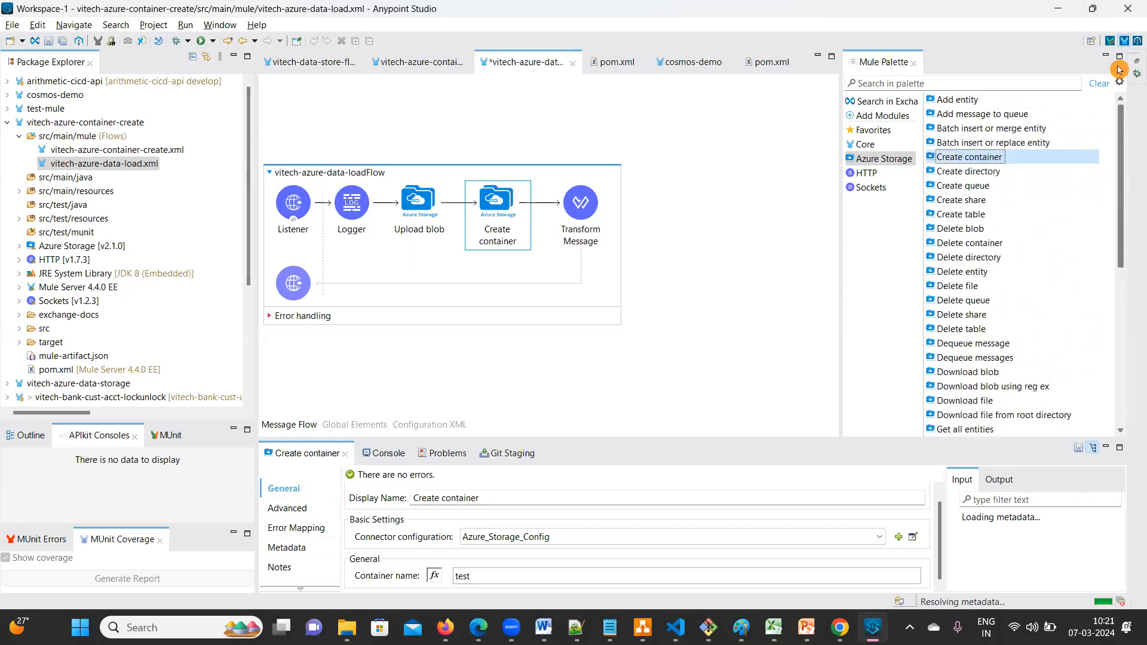
Delete the Create container operation from vitech-azure-data-loadFlow.
right_click(492, 206)
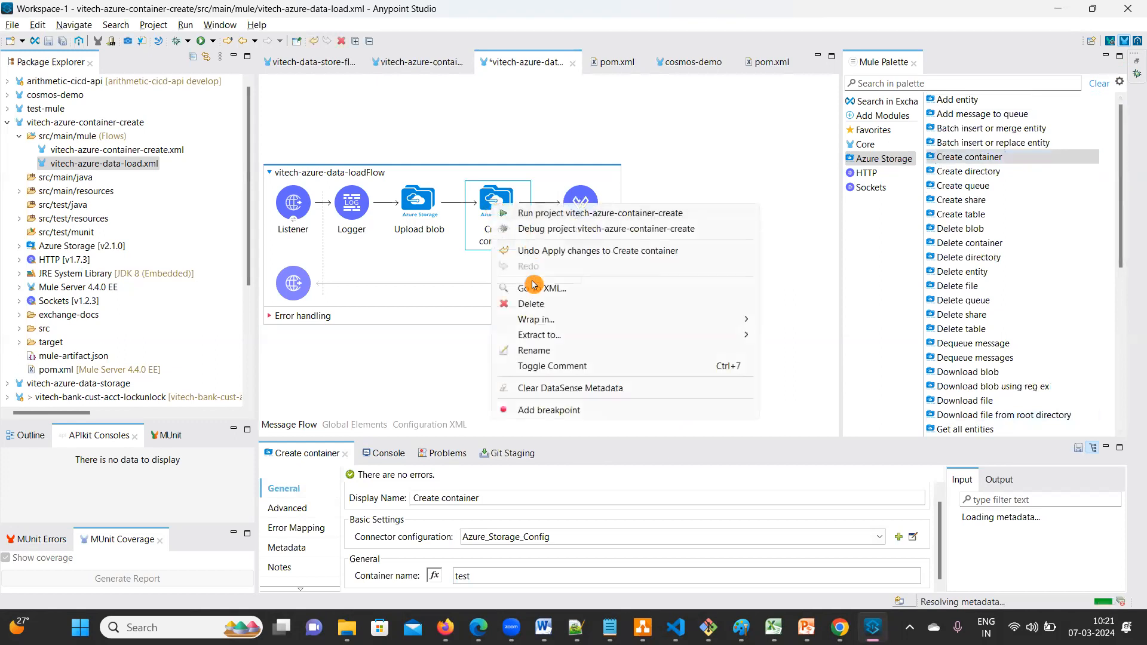
click(542, 310)
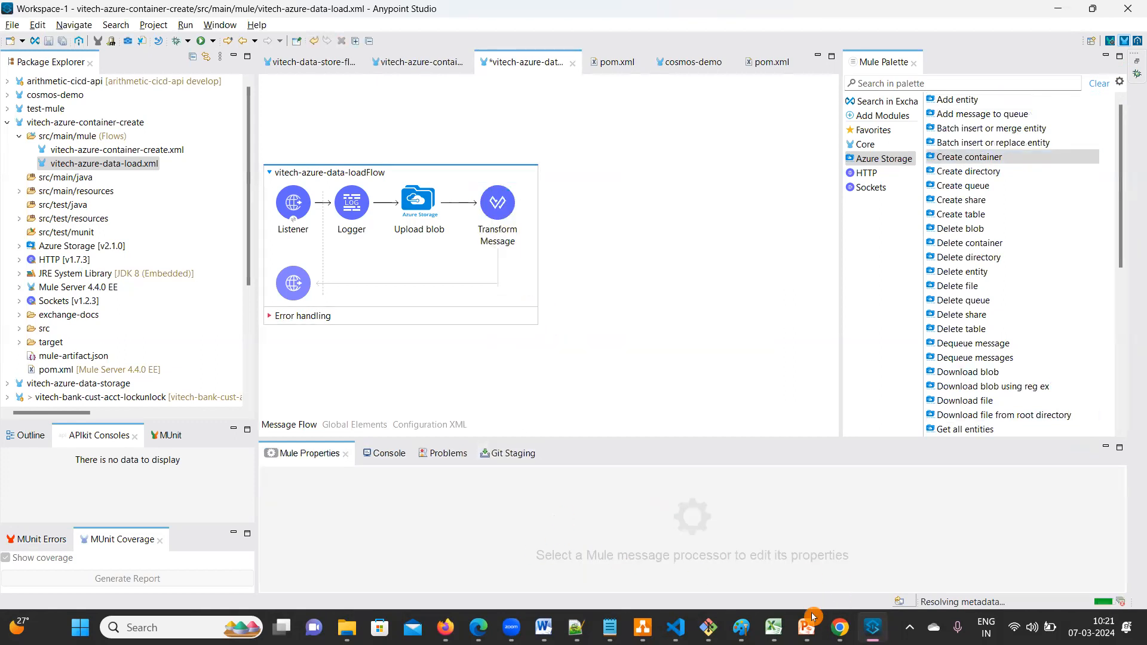
Switch to the Azure portal in Chrome and open the containers of the vitechdatamulepractice storage account.
mouse_move(839, 627)
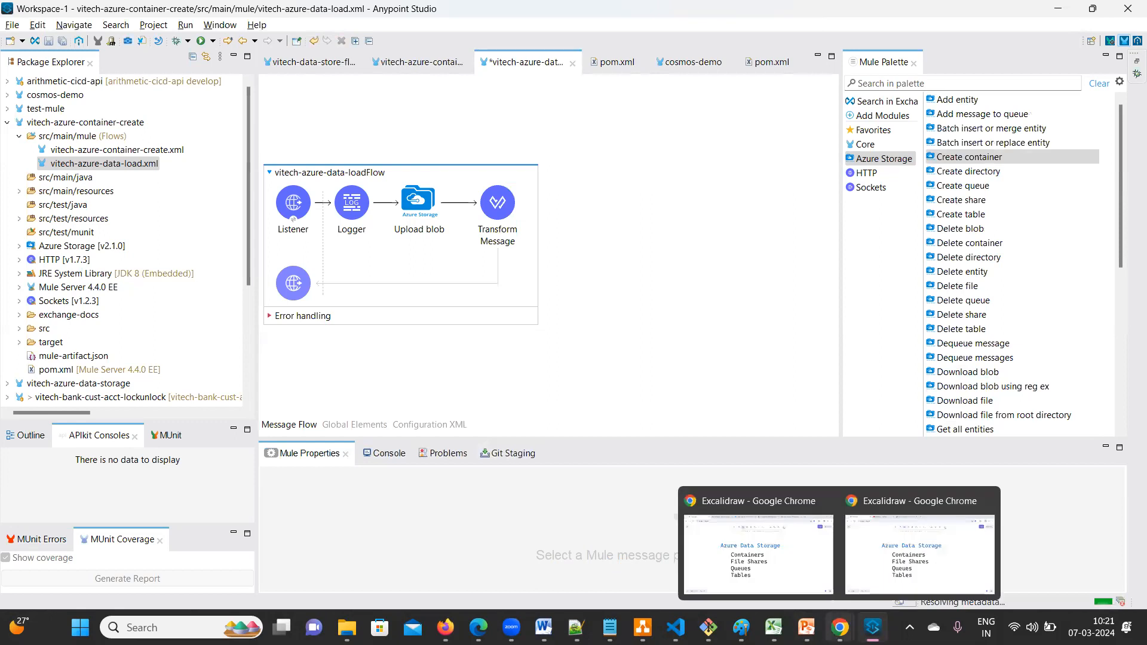
click(885, 538)
click(457, 15)
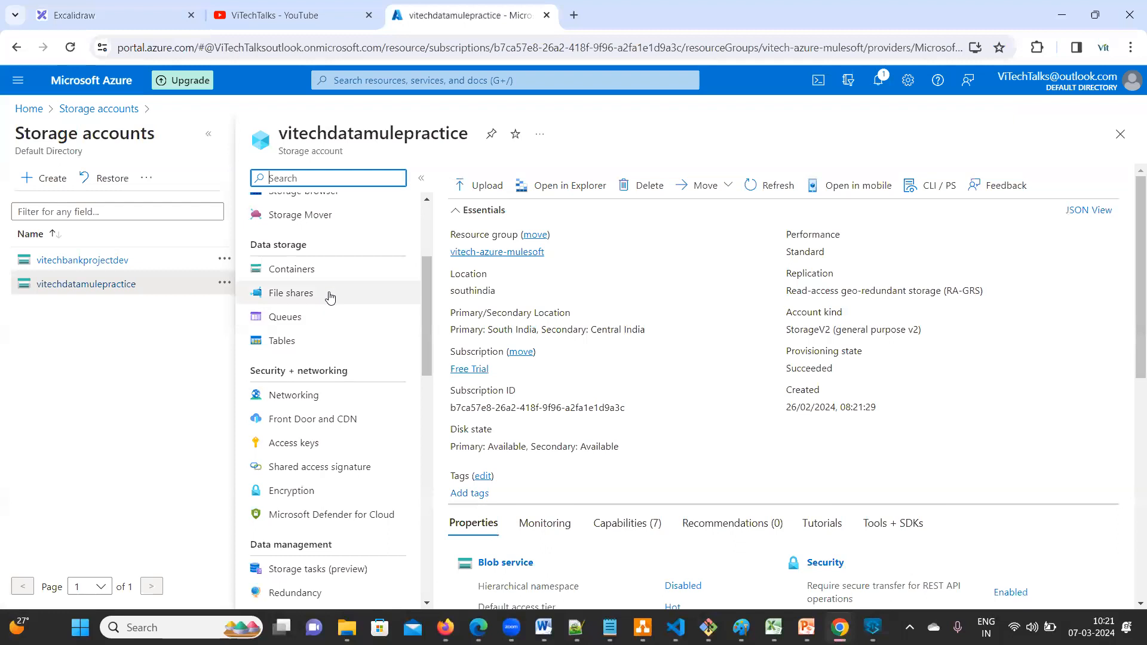
scroll(286, 460, up, 3)
click(297, 421)
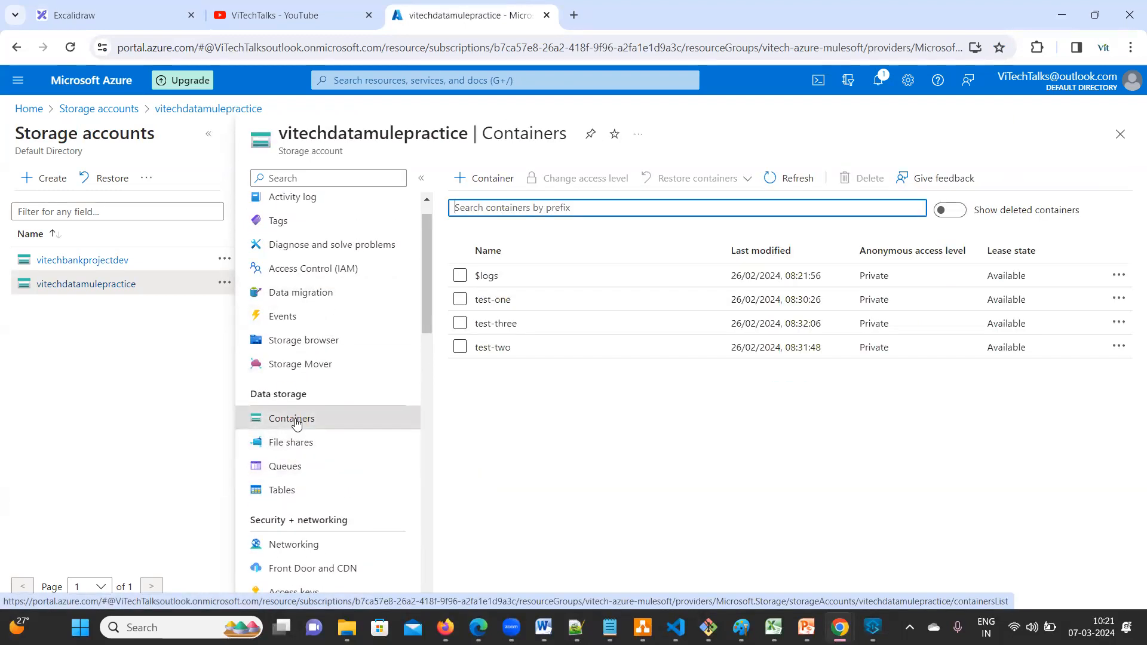
Create a private container named vitech-test-one in the storage account.
click(481, 180)
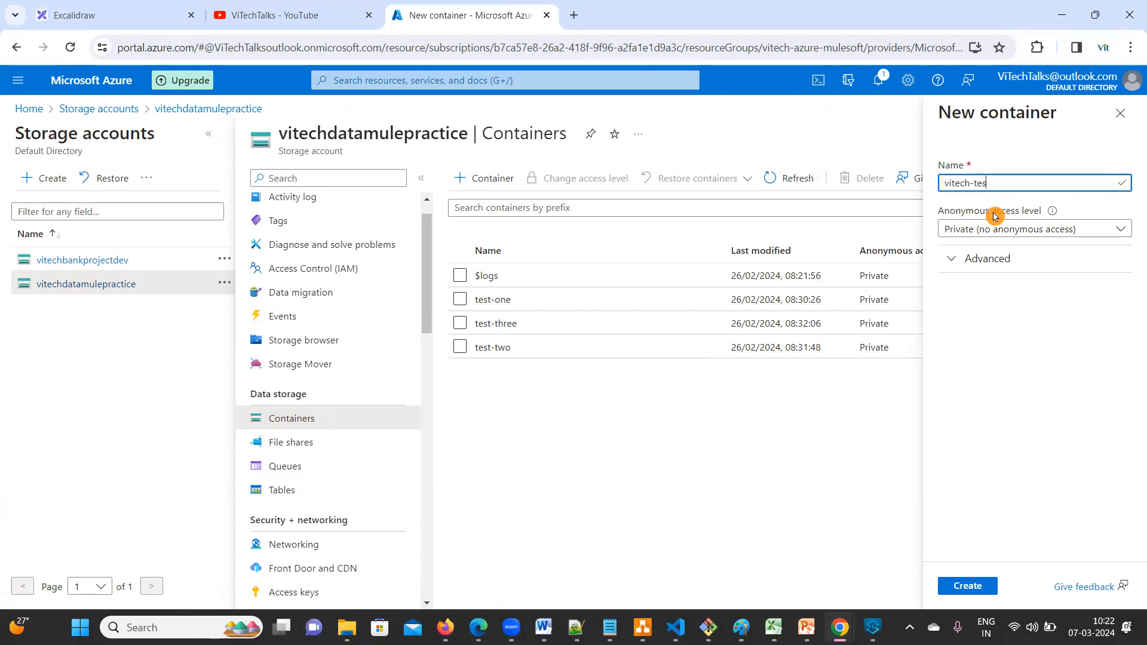
text(one)
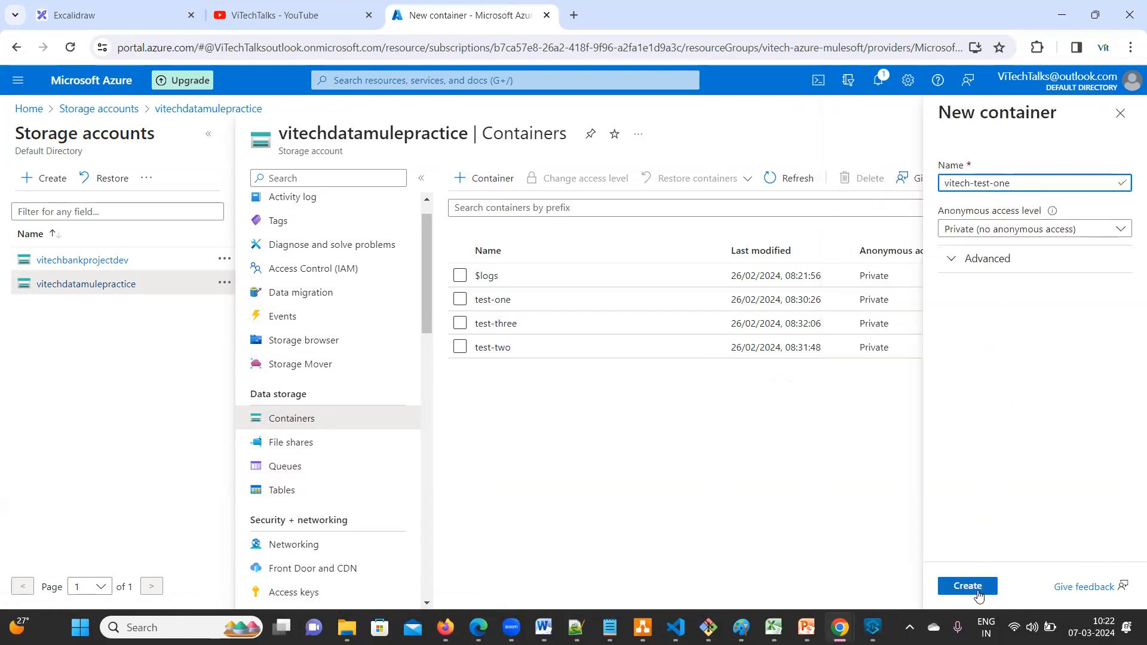
click(976, 590)
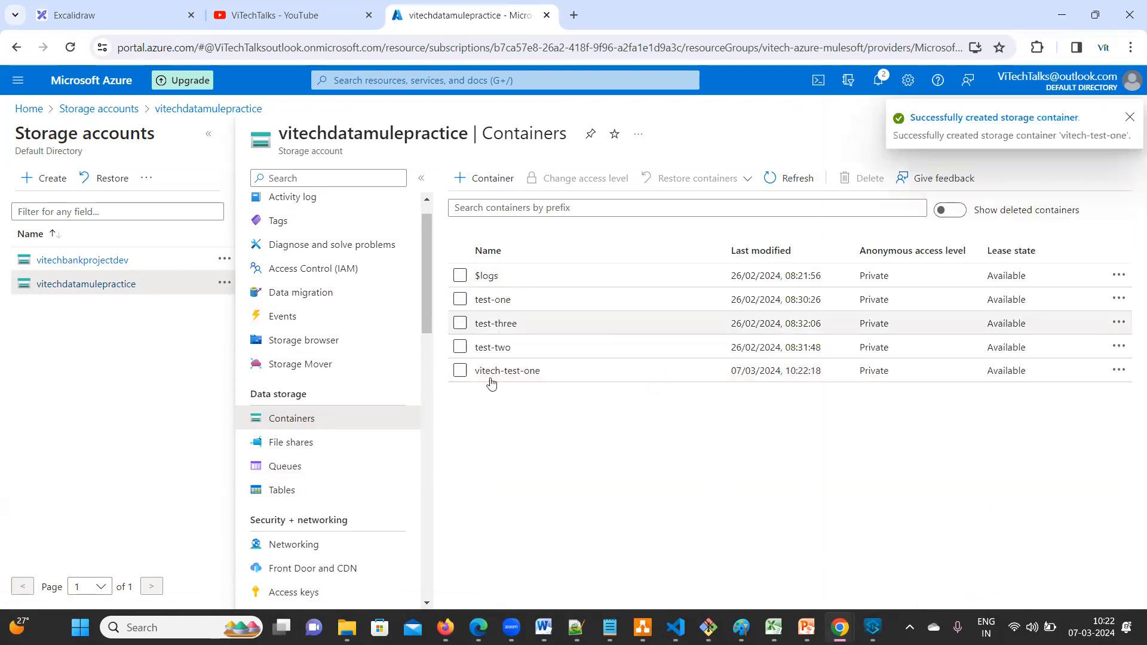
Upload Screenshot 2023-12-23 124045.png from the Pictures > Screenshots folder as a blob to the vitech-test-one container.
click(504, 378)
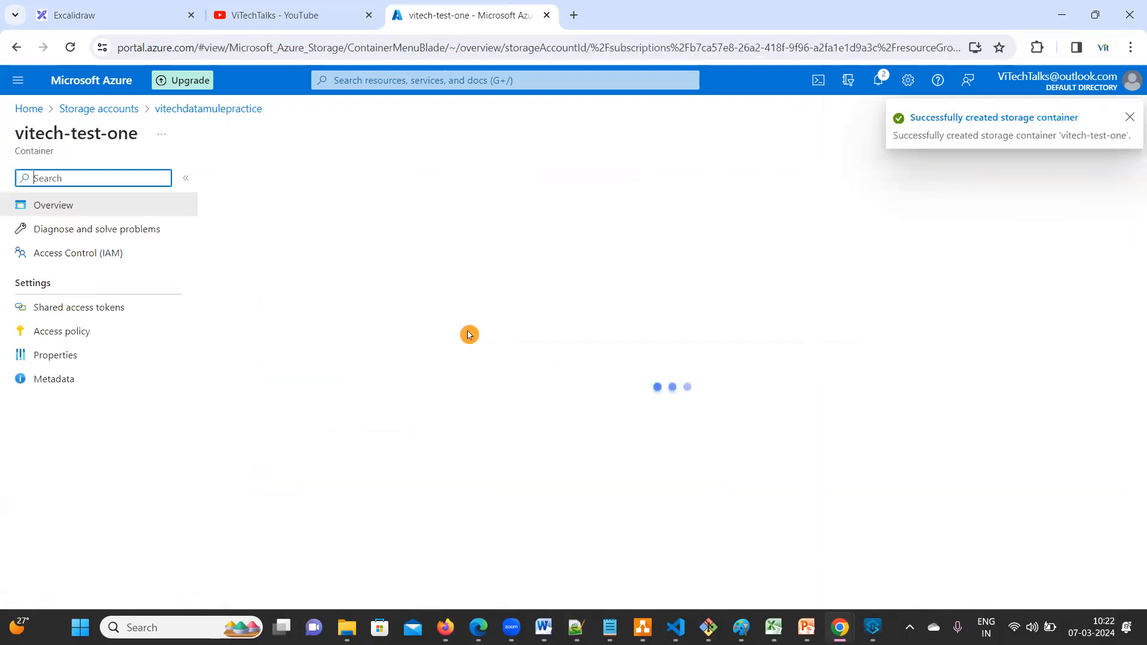
click(243, 185)
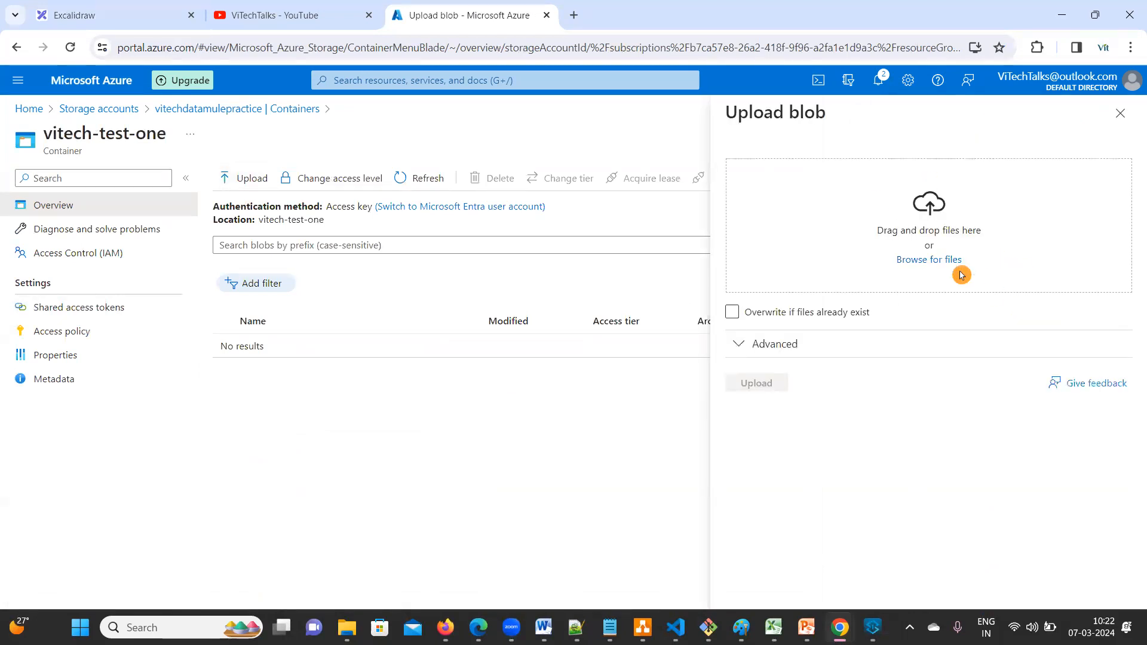
click(918, 261)
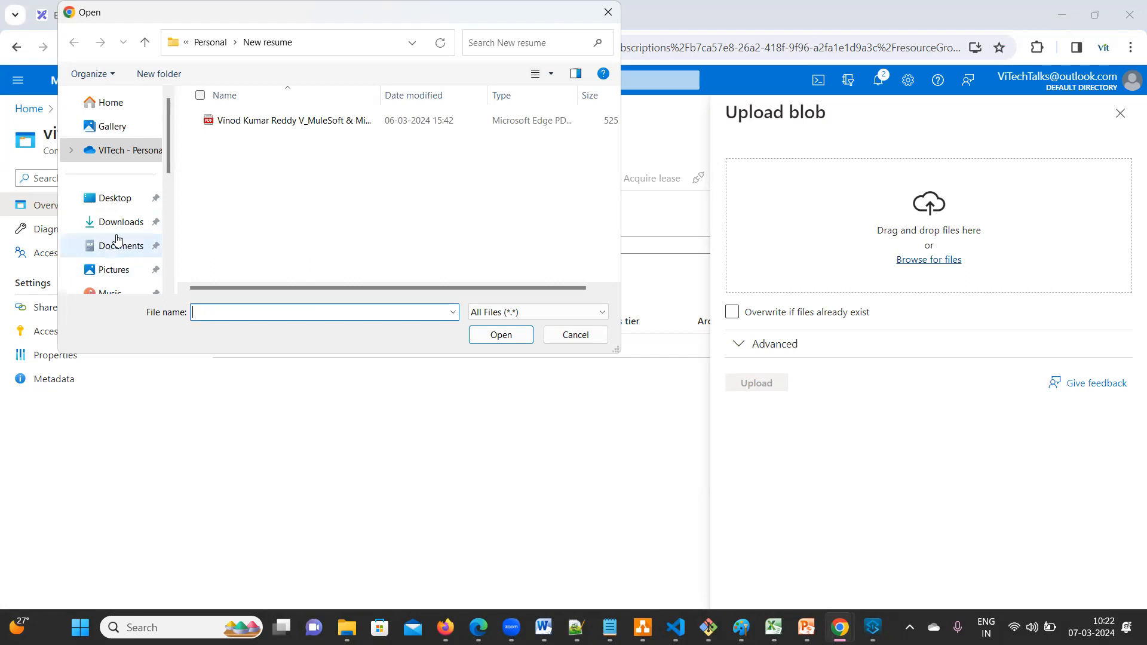
click(124, 246)
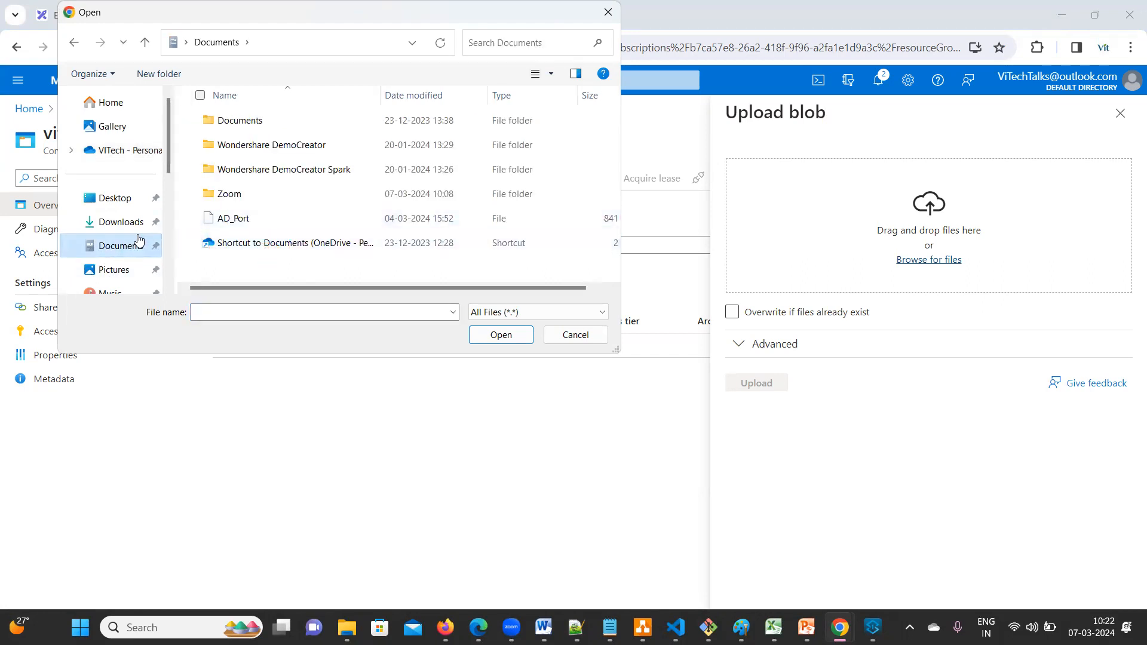
scroll(114, 278, down, 1)
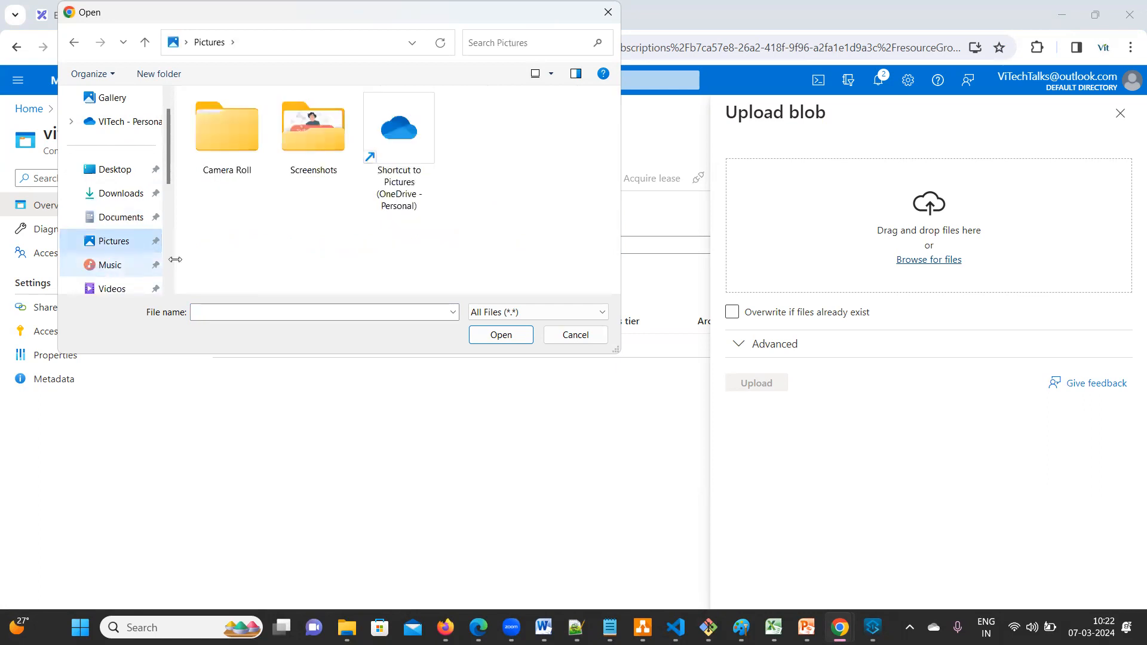
double_click(312, 173)
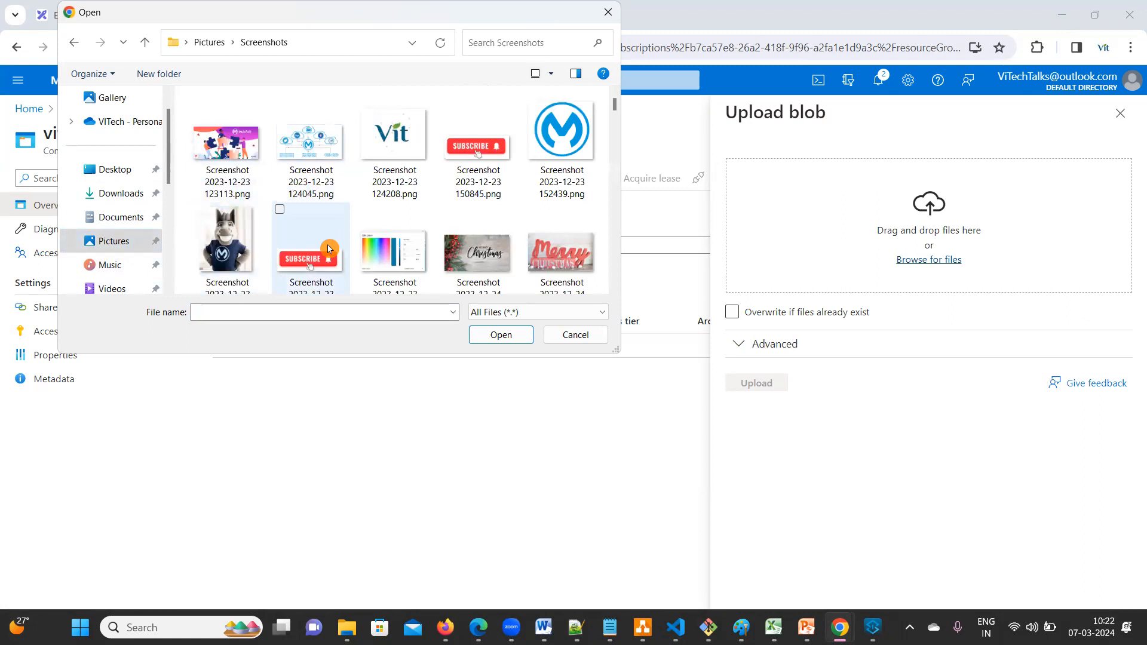
scroll(325, 245, down, 3)
scroll(286, 245, up, 3)
click(296, 176)
click(501, 335)
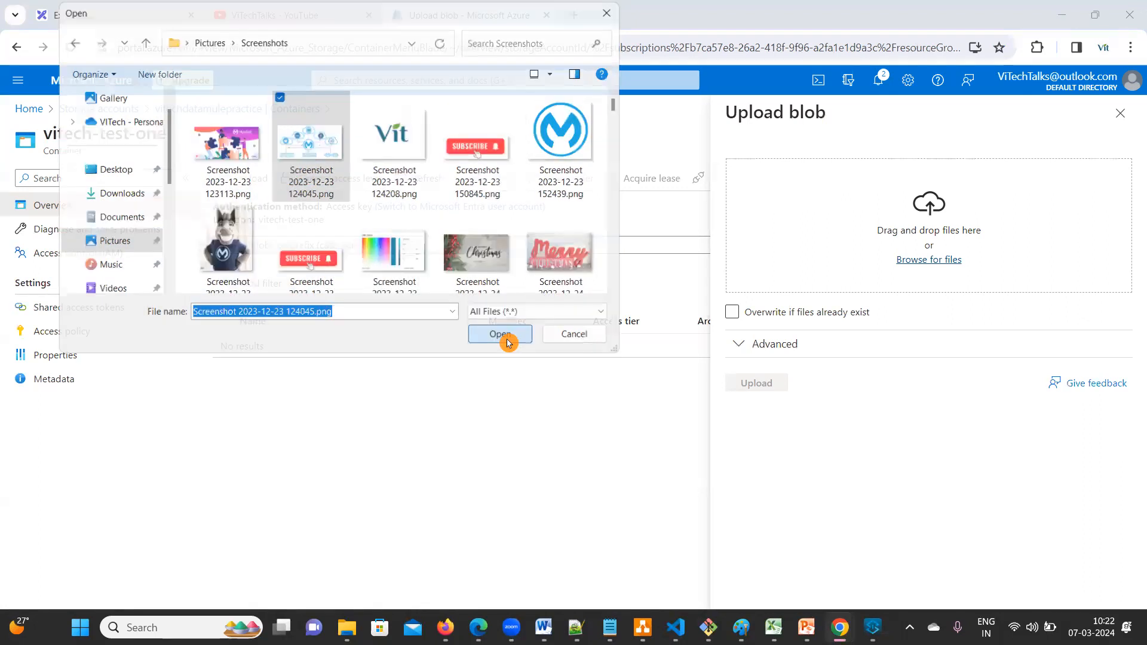
click(756, 383)
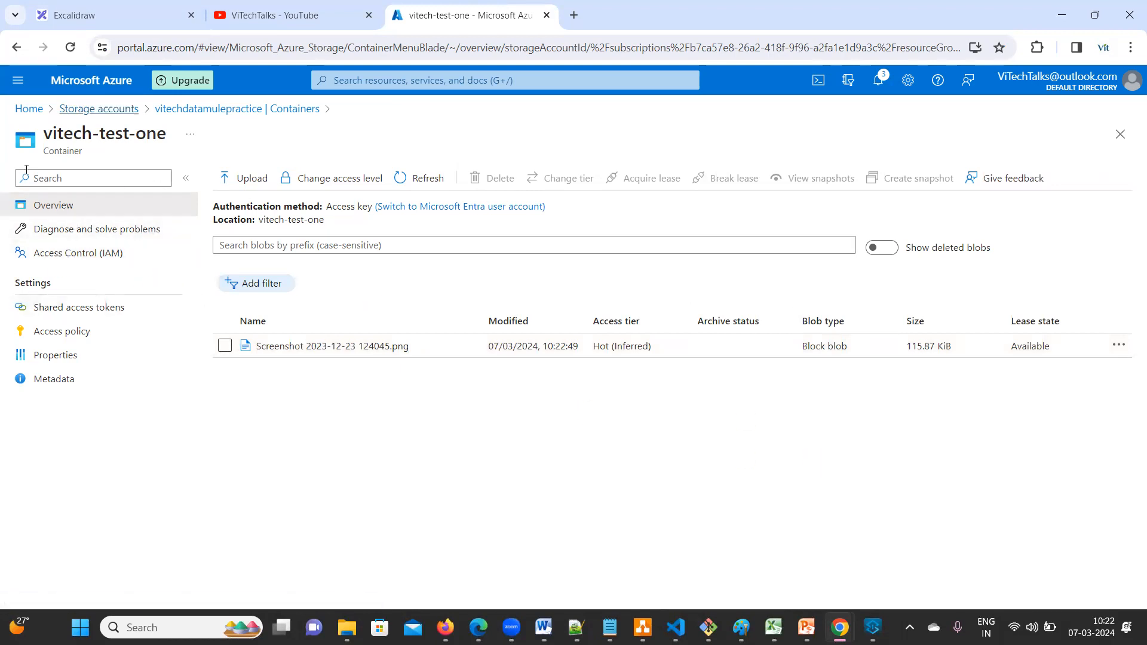
Create a file share named test in vitechdatamulepractice with the Transaction optimized tier and backup enabled.
click(189, 110)
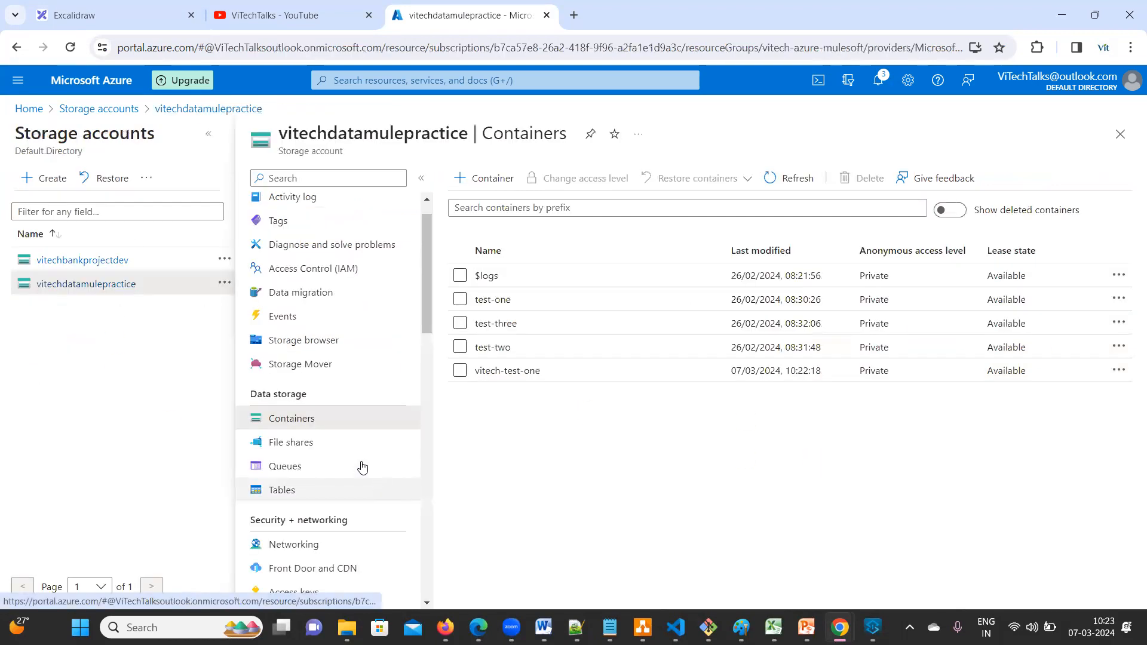
click(305, 445)
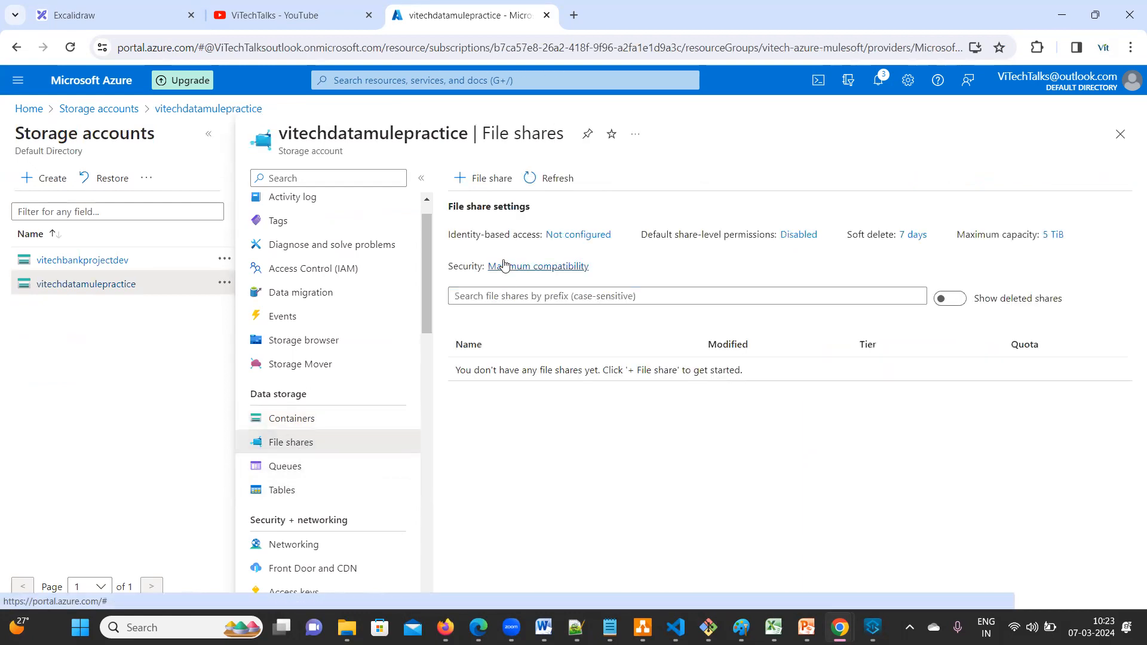
click(490, 180)
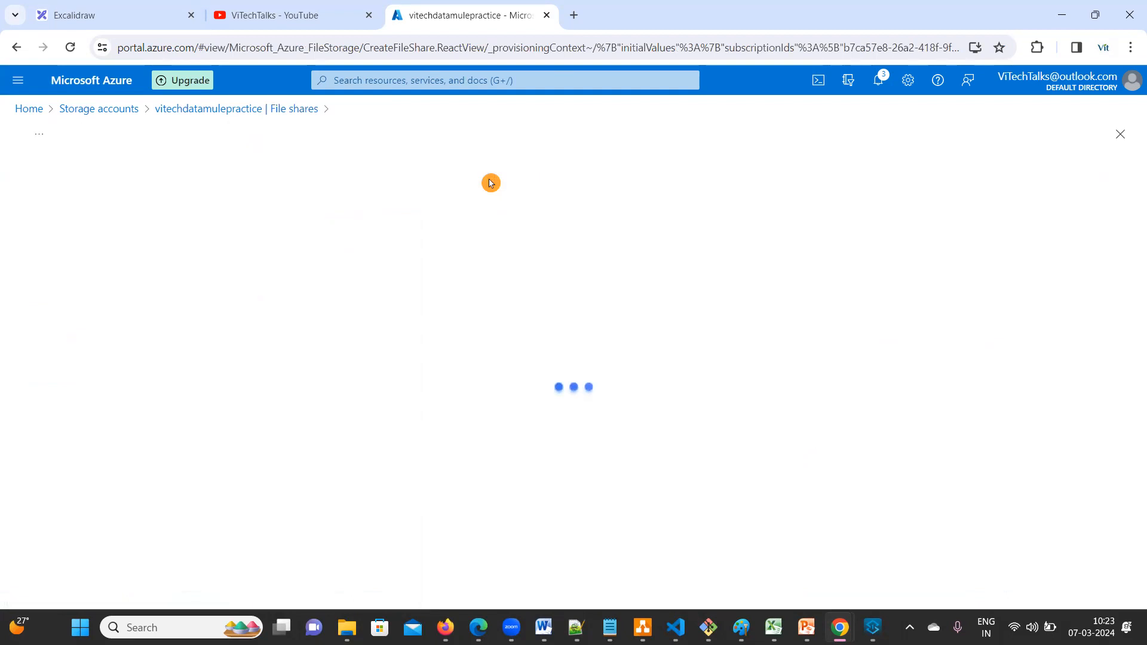
click(254, 218)
click(301, 251)
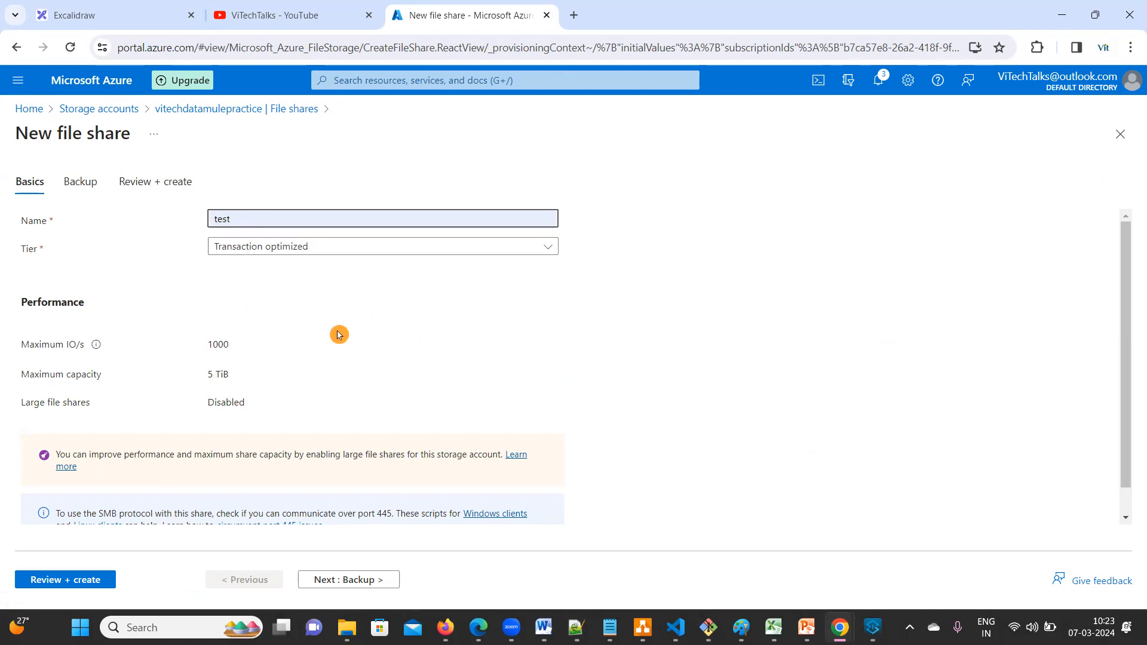
scroll(334, 346, down, 2)
click(344, 580)
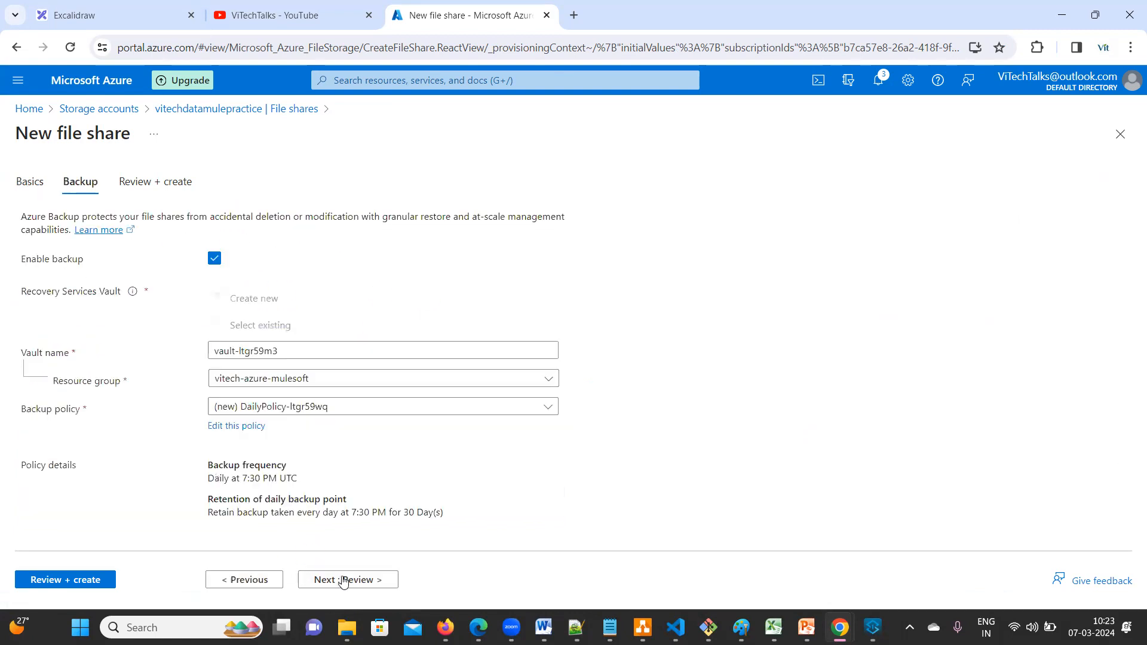
click(327, 581)
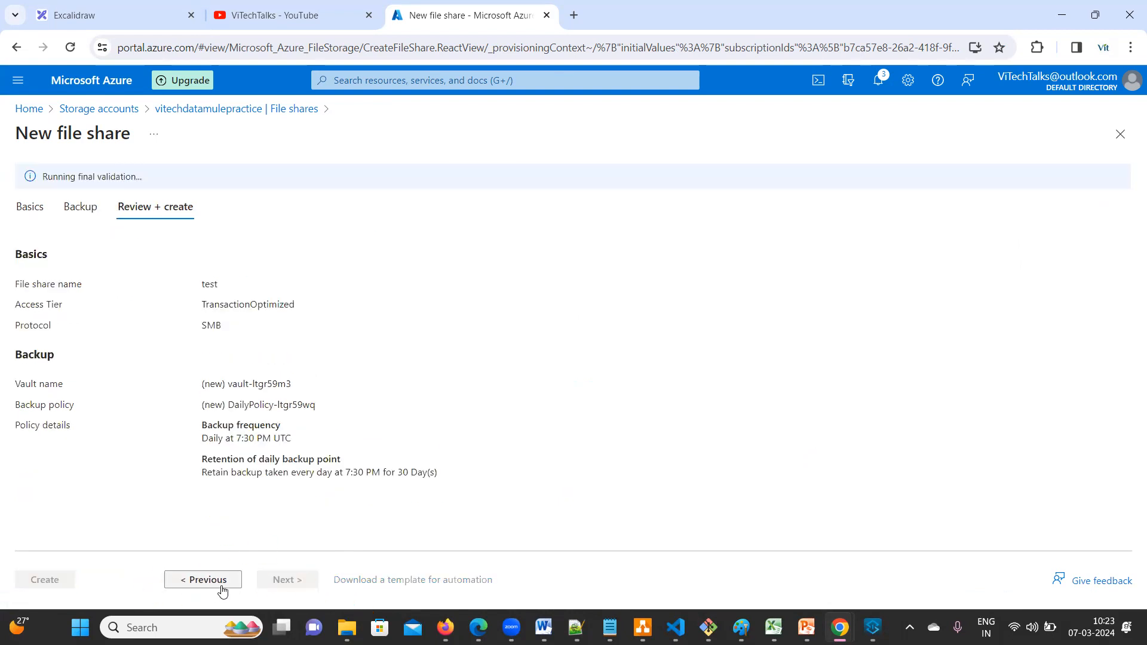
click(53, 581)
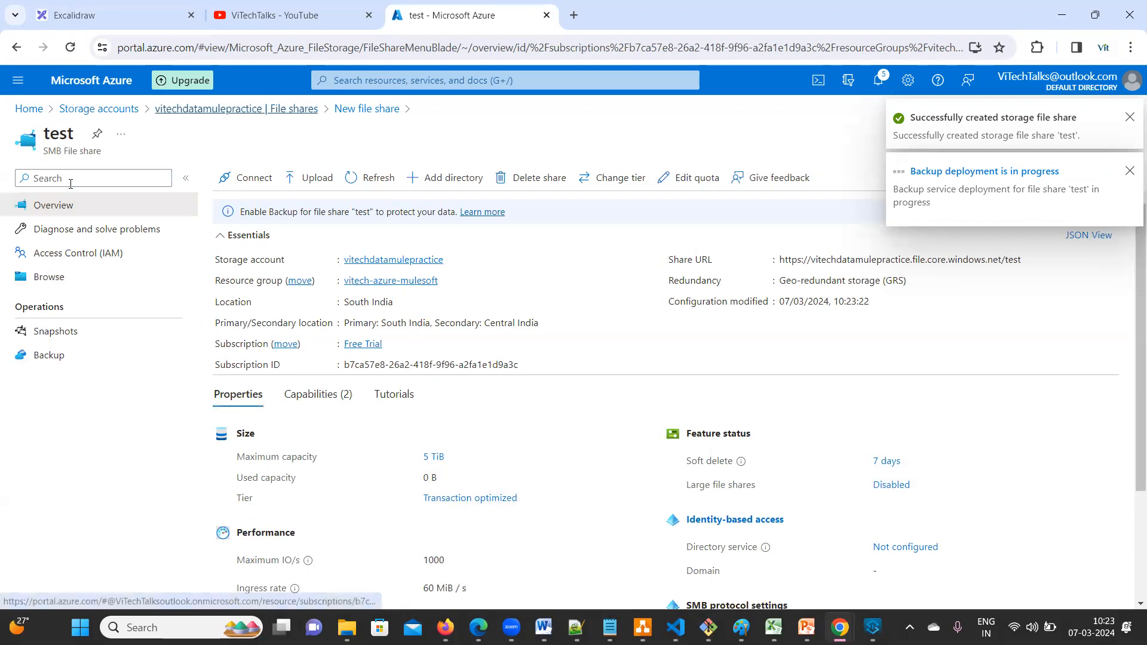
Open the test file share from the vitechdatamulepractice file shares and review its overview, including maximum capacity, tier and performance.
click(236, 109)
click(480, 374)
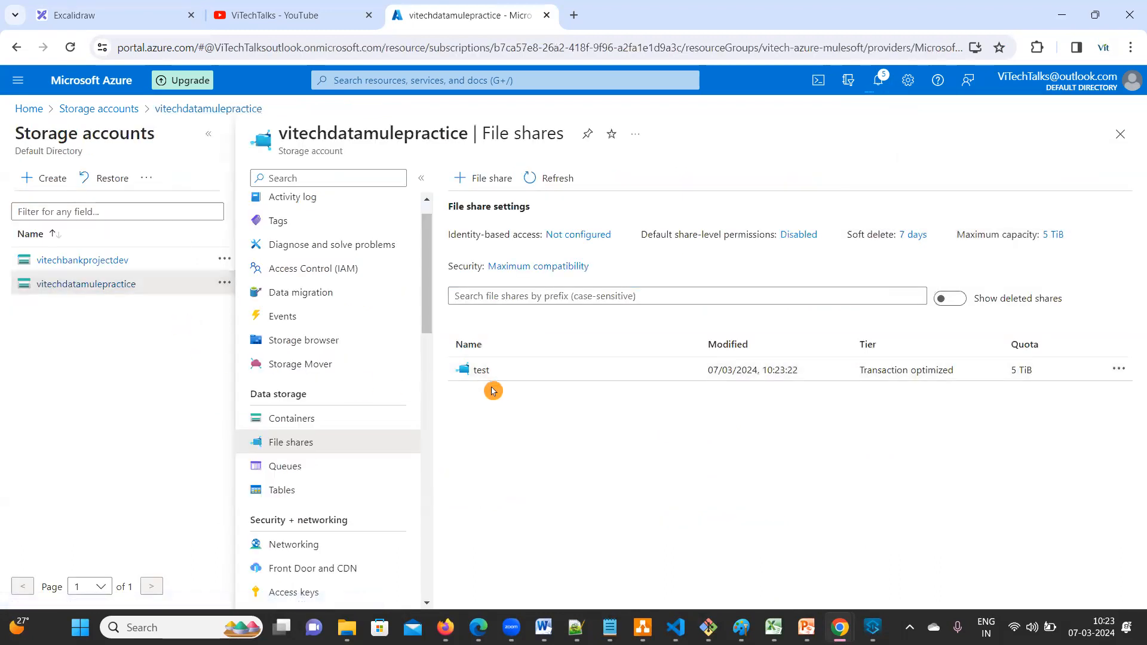
click(477, 374)
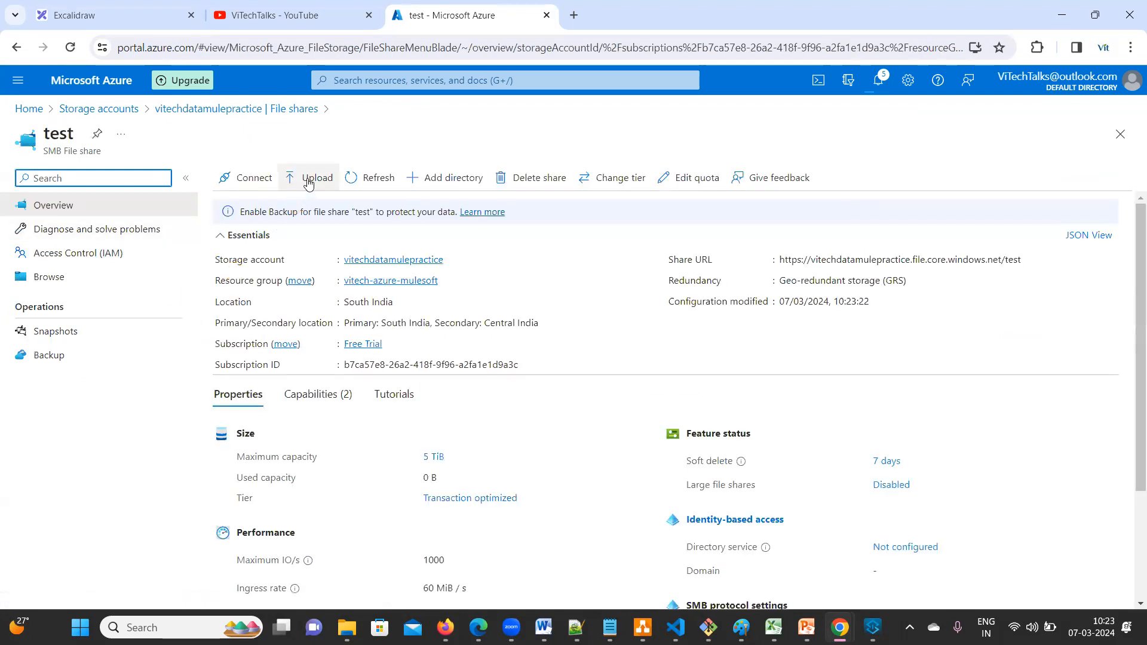
scroll(384, 422, down, 1)
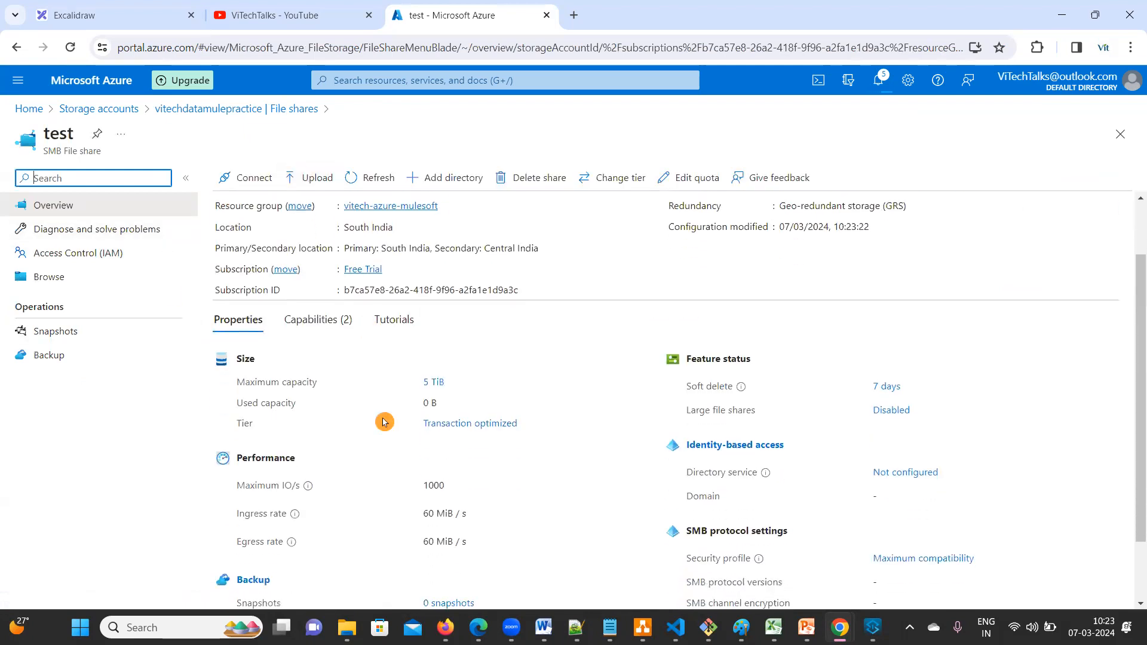
drag(457, 382, 418, 382)
scroll(480, 419, down, 1)
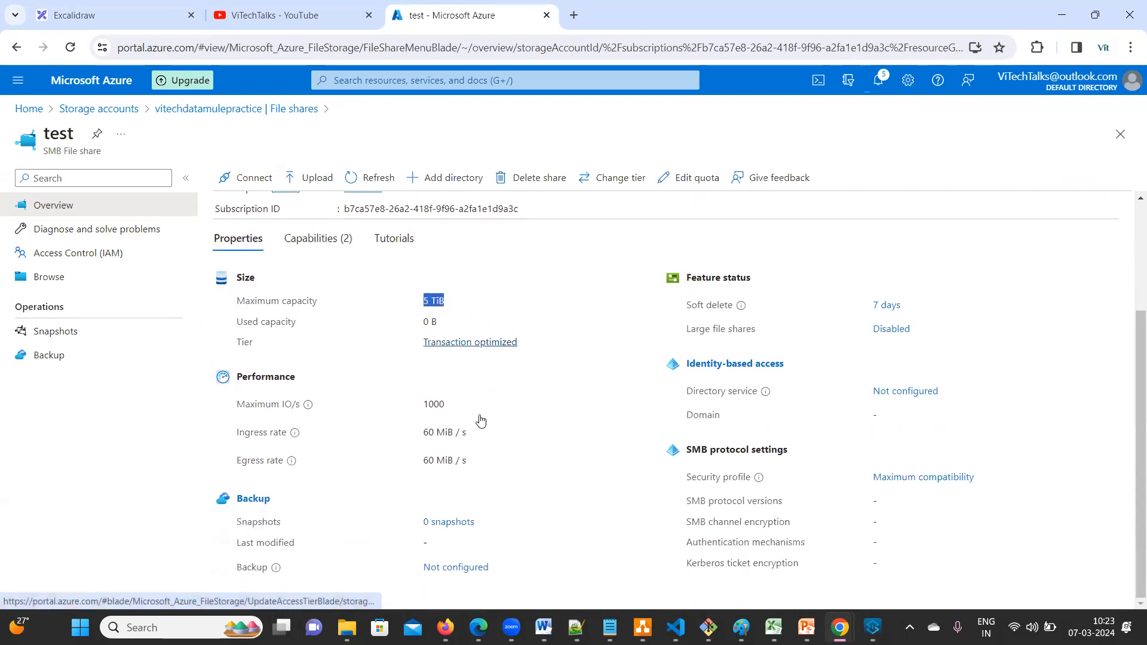
scroll(481, 419, up, 2)
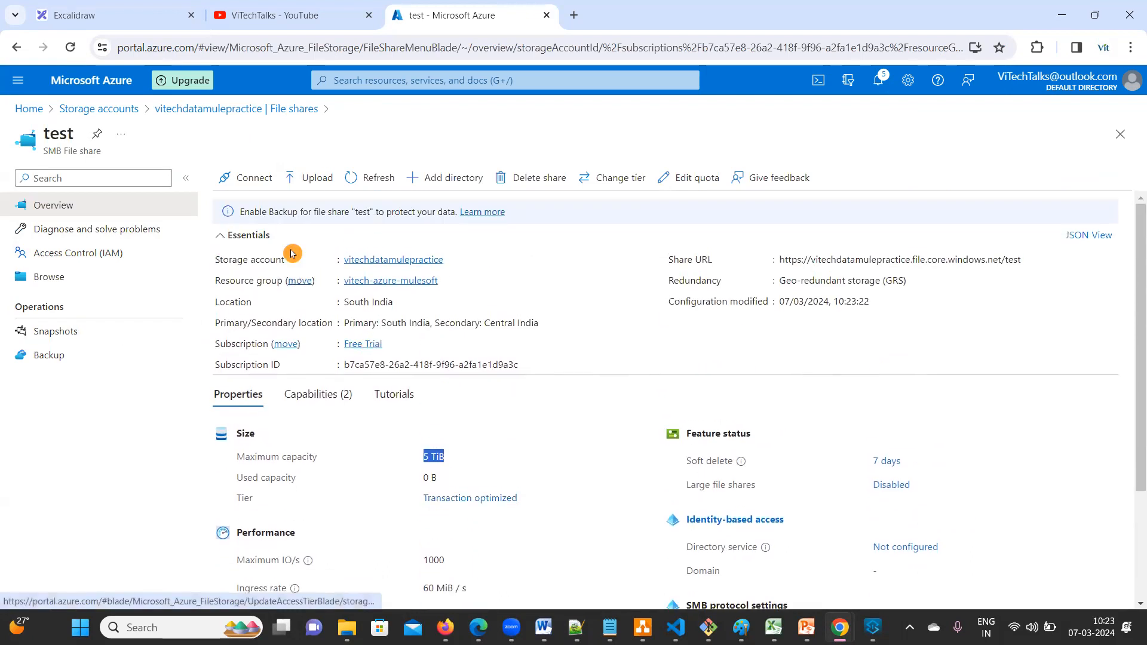
click(310, 176)
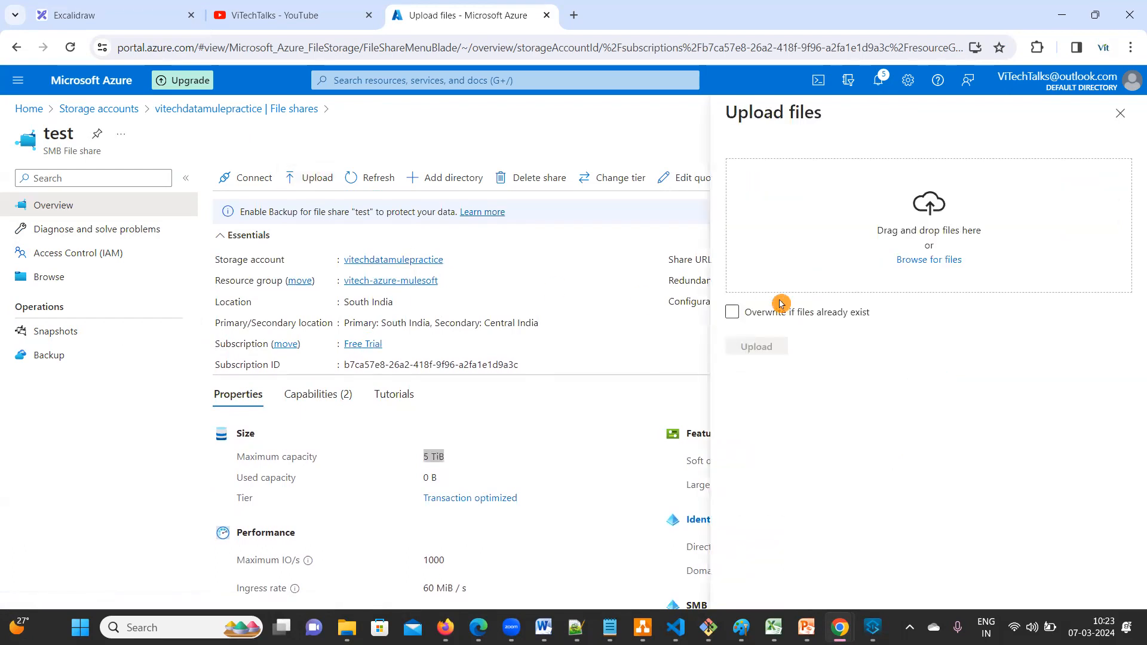
click(920, 261)
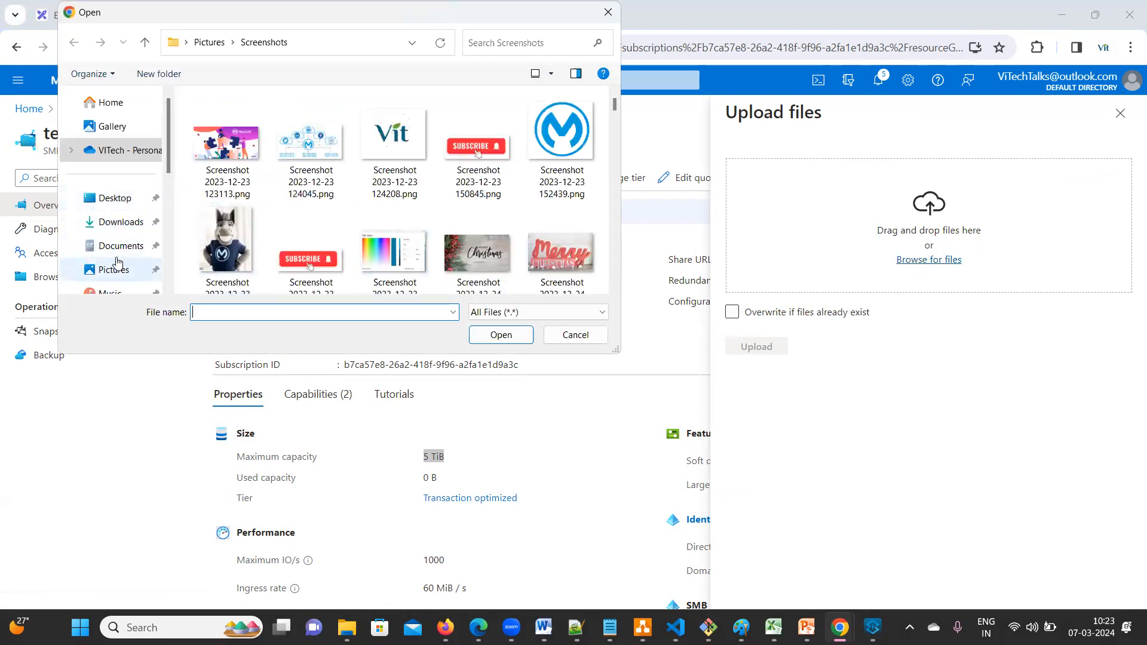
click(479, 256)
click(607, 13)
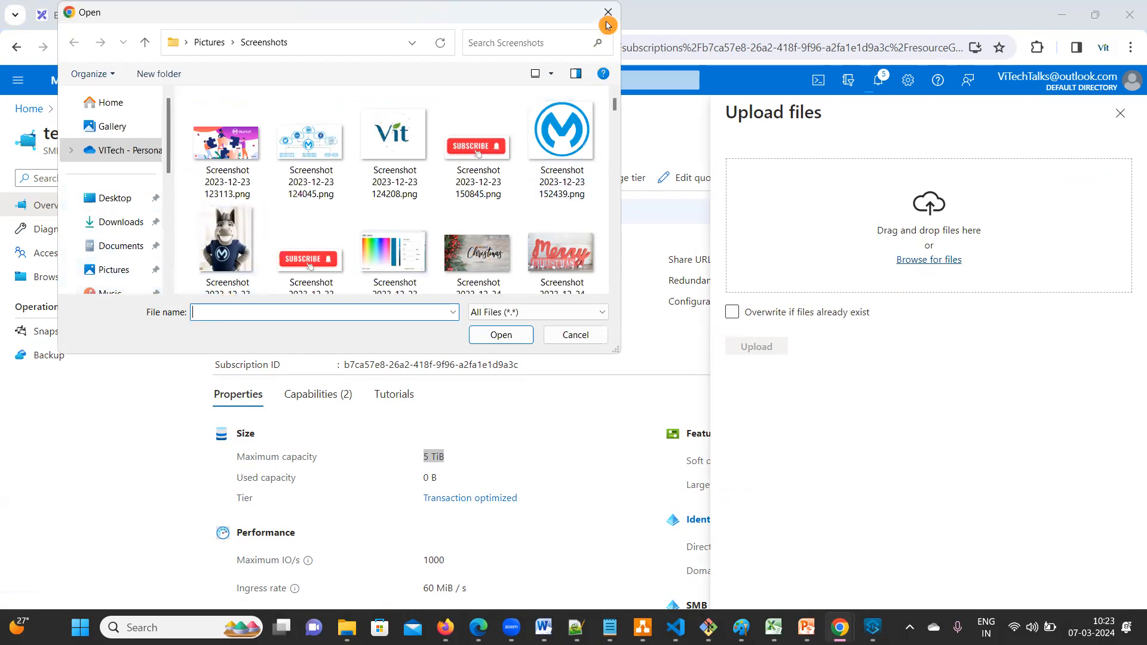
click(1120, 117)
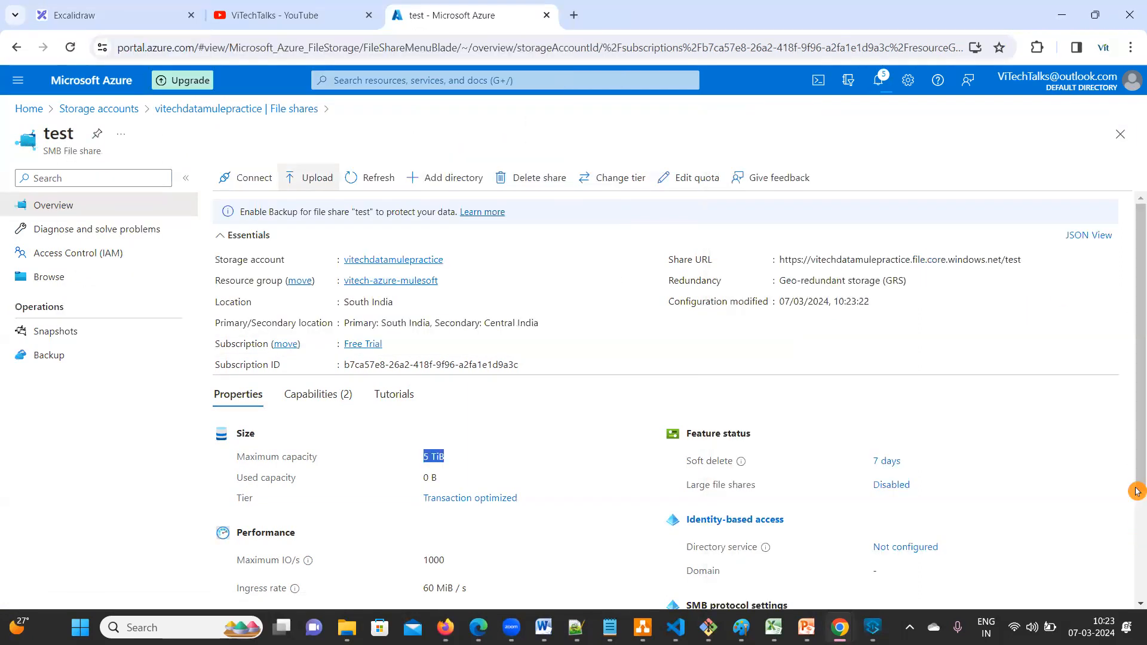
Switch to Anypoint Studio to check the Azure Storage connector's operations, and return to the Azure portal in Chrome.
right_click(209, 203)
click(1009, 175)
click(887, 626)
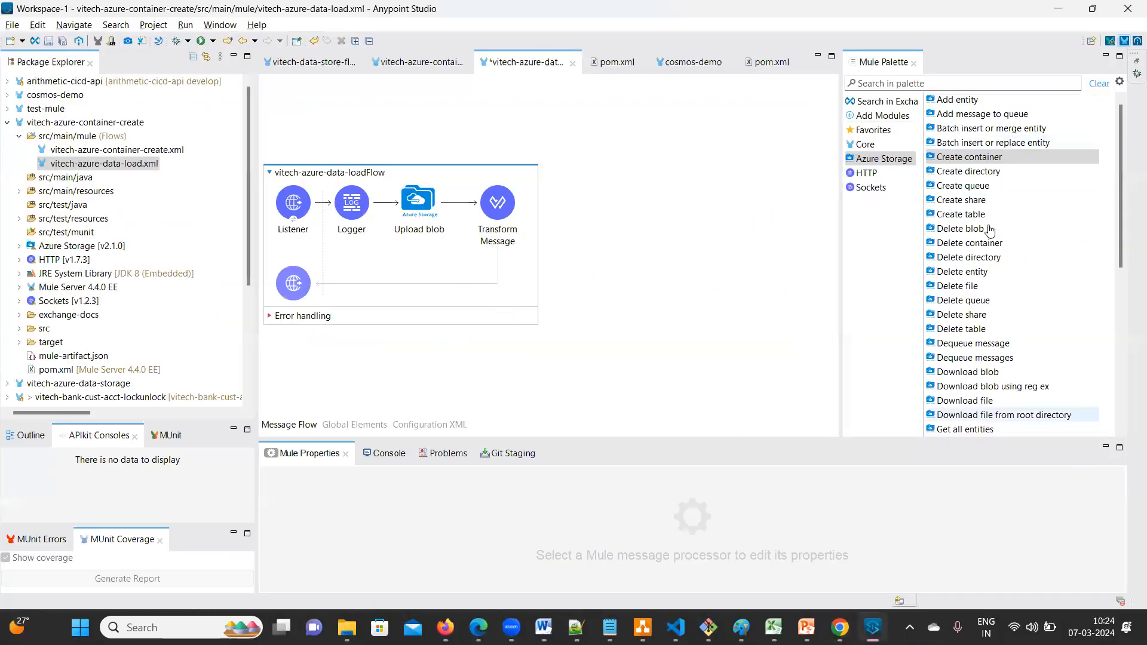
click(1057, 9)
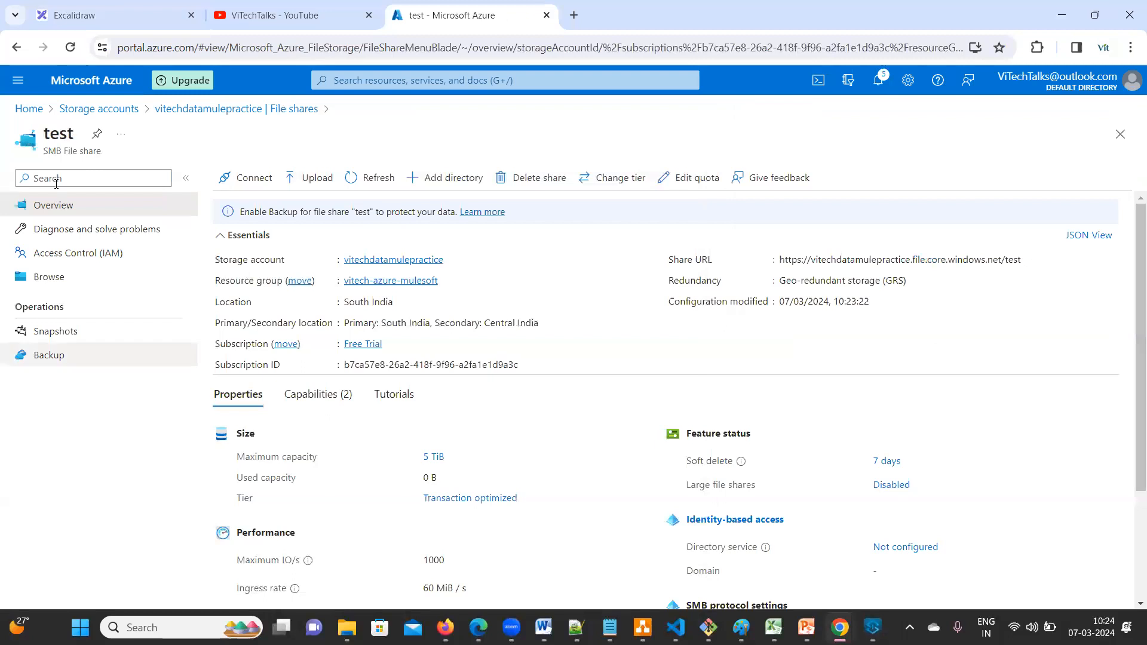
Create a queue named trest-one in the vitechdatamulepractice storage account.
click(70, 105)
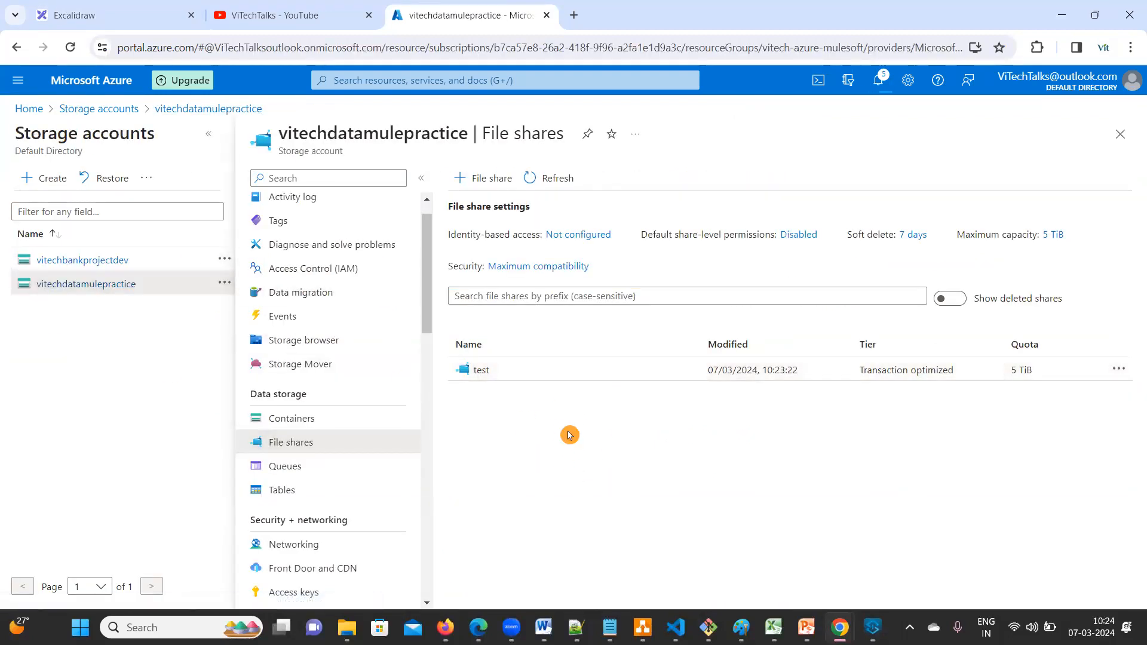
click(287, 467)
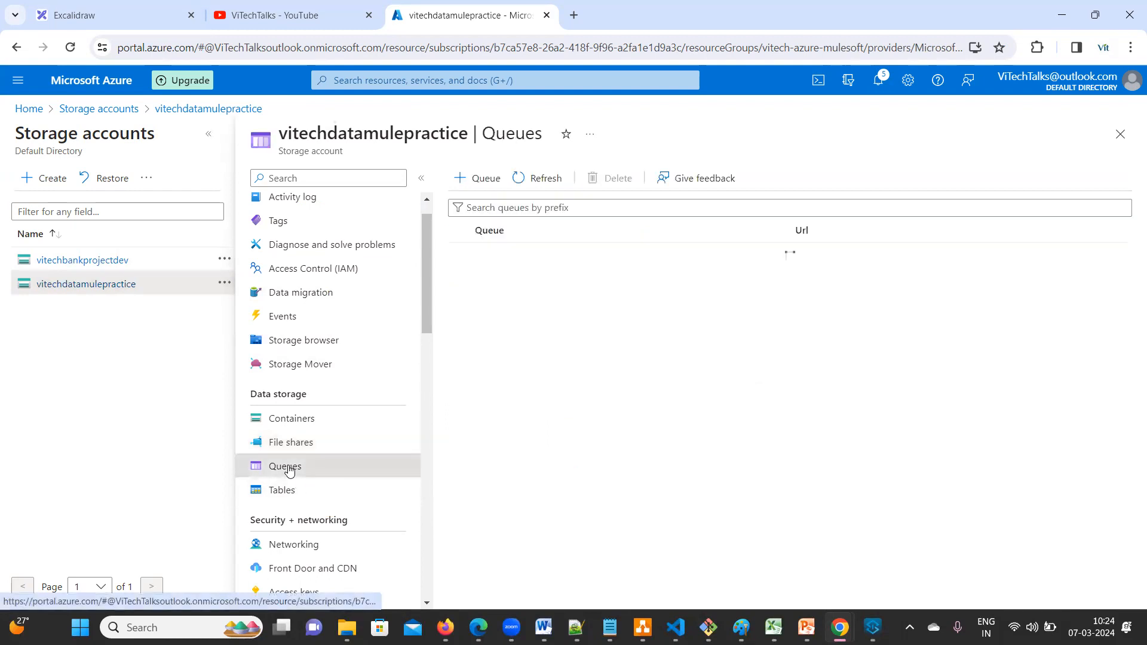
click(492, 179)
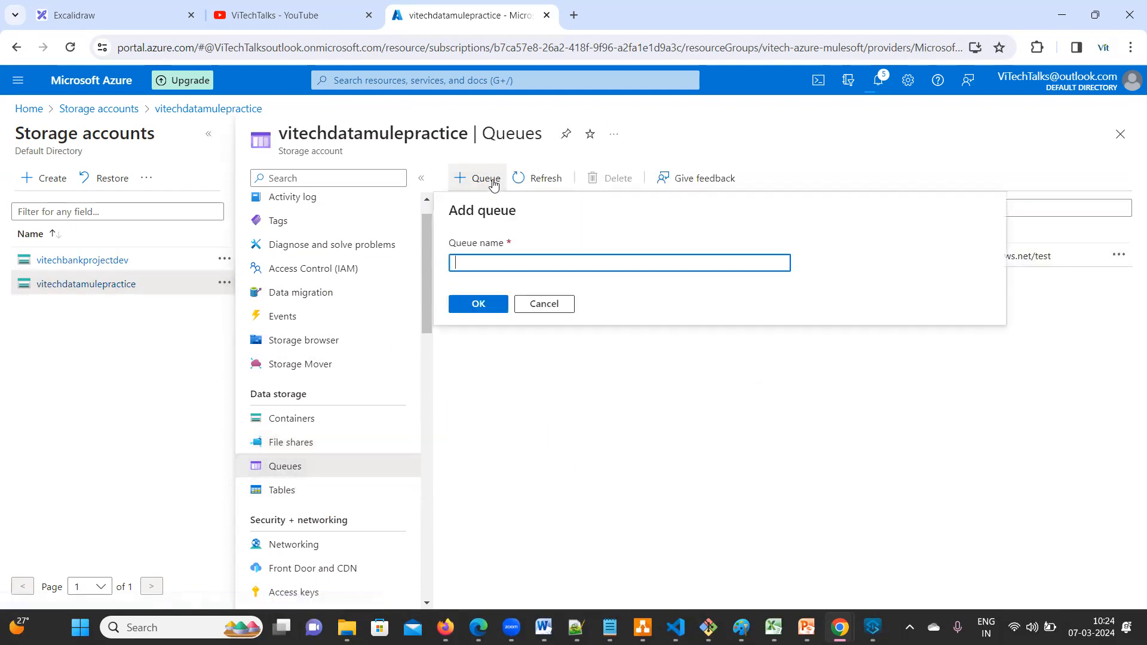
text(trest-one)
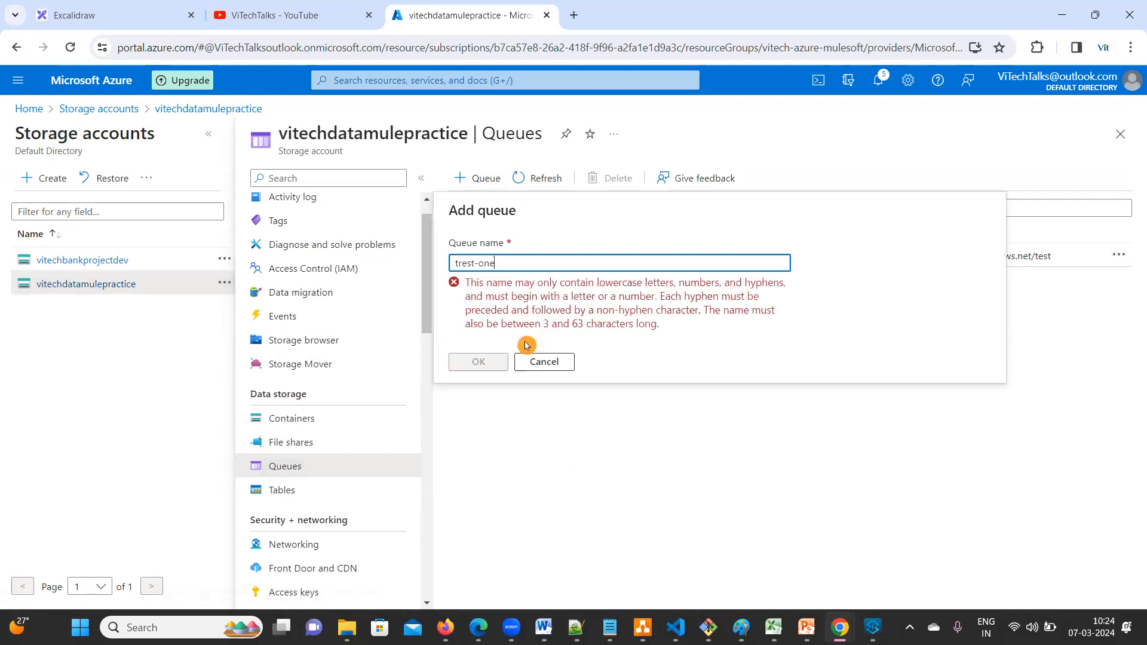
click(477, 305)
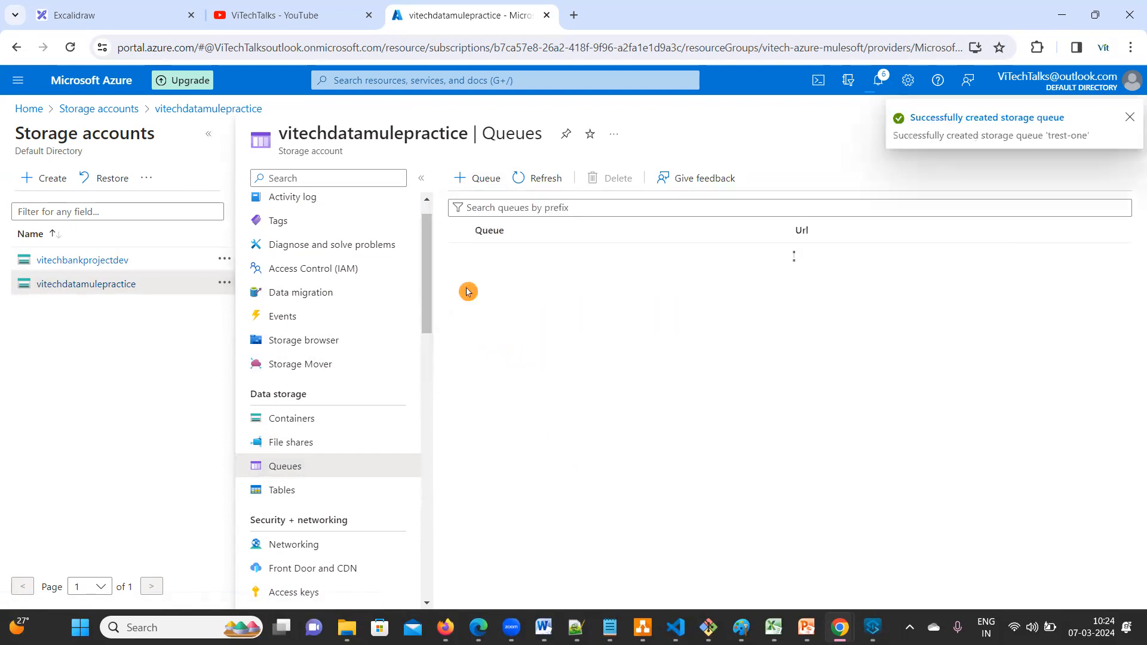
Add the messages "hi" and "hello" to the trest-one queue, each expiring in 7 days with Base64 encoding.
click(498, 280)
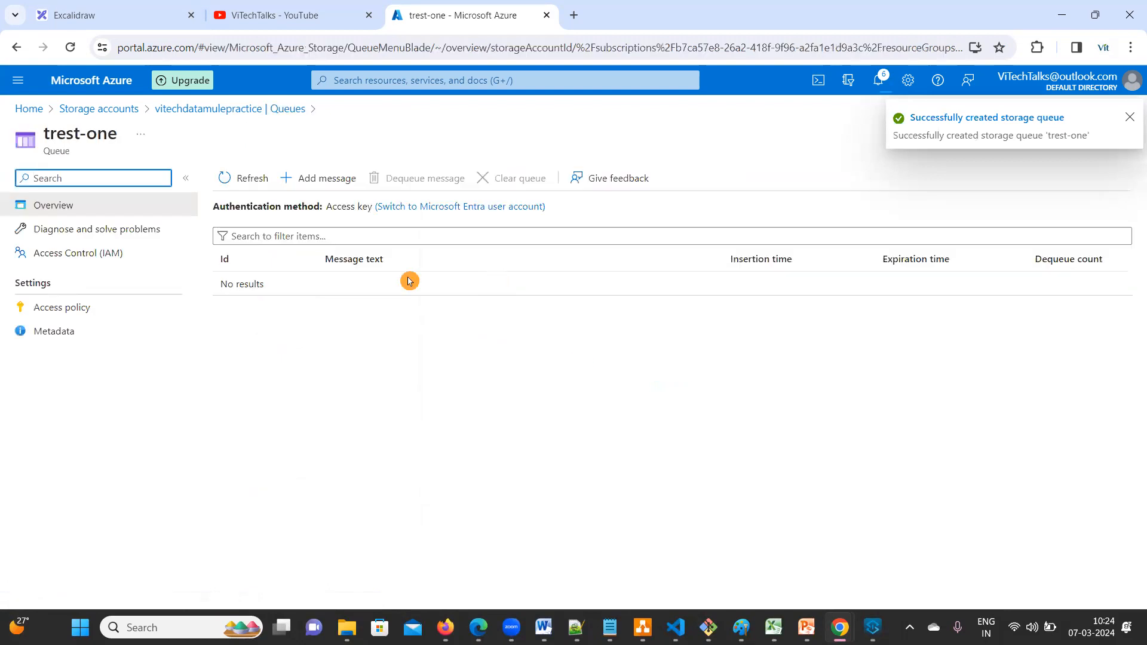
click(304, 178)
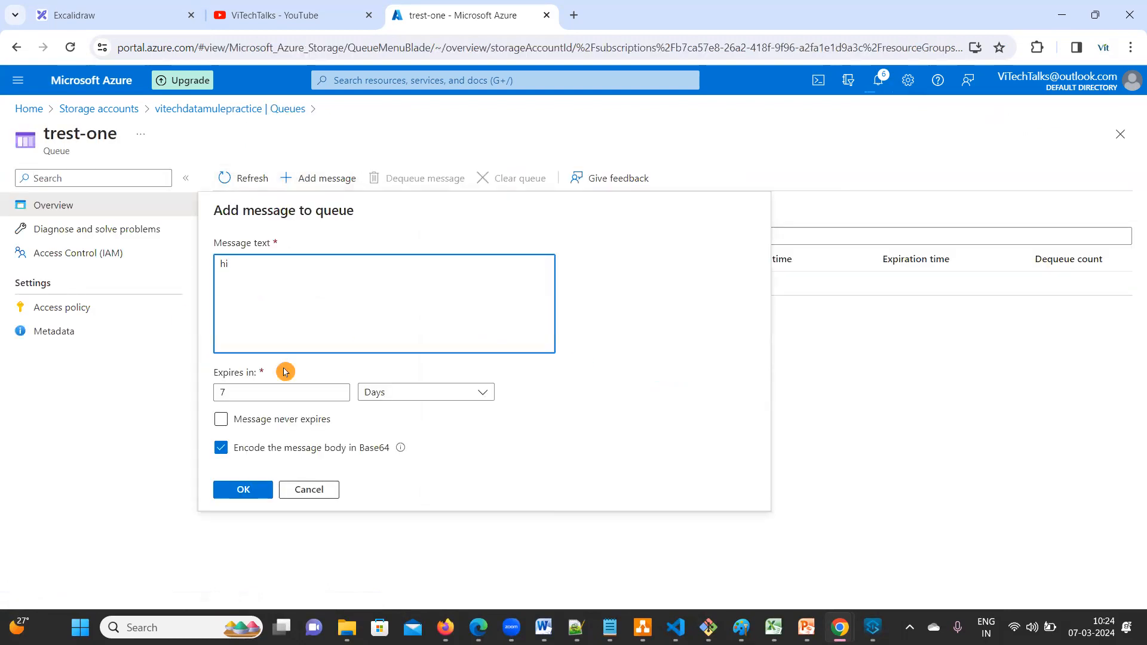
click(239, 489)
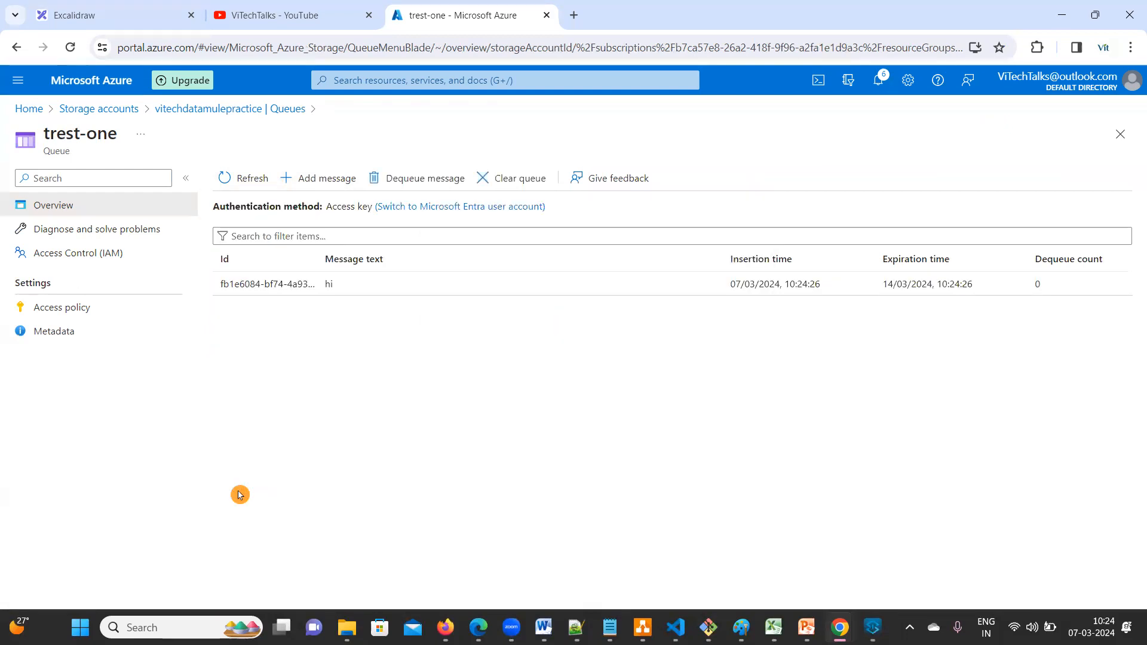
click(312, 179)
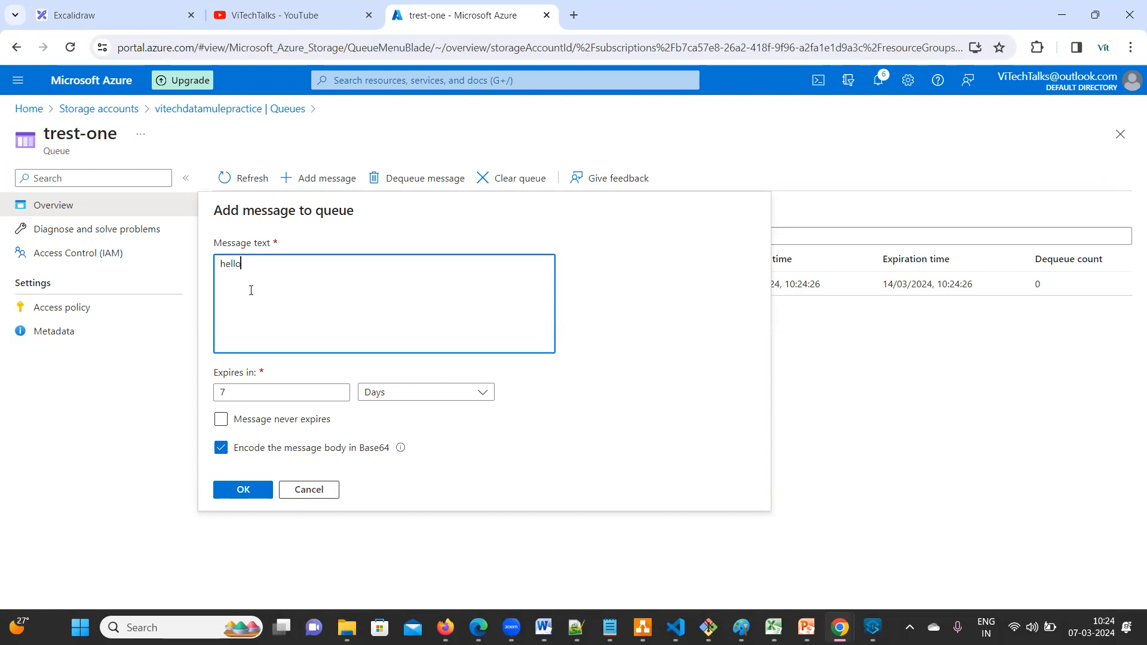
click(253, 485)
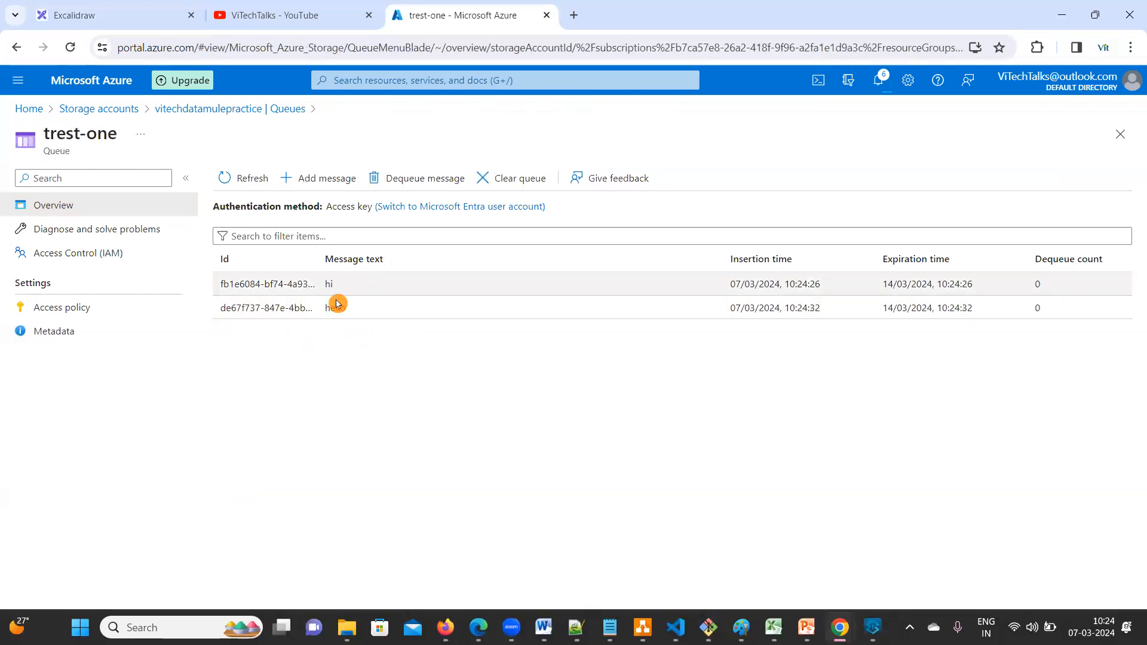
Reopen the vitechdatamulepractice storage account to view its tables and the Add table form, leaving the form without creating a table.
click(166, 109)
click(170, 110)
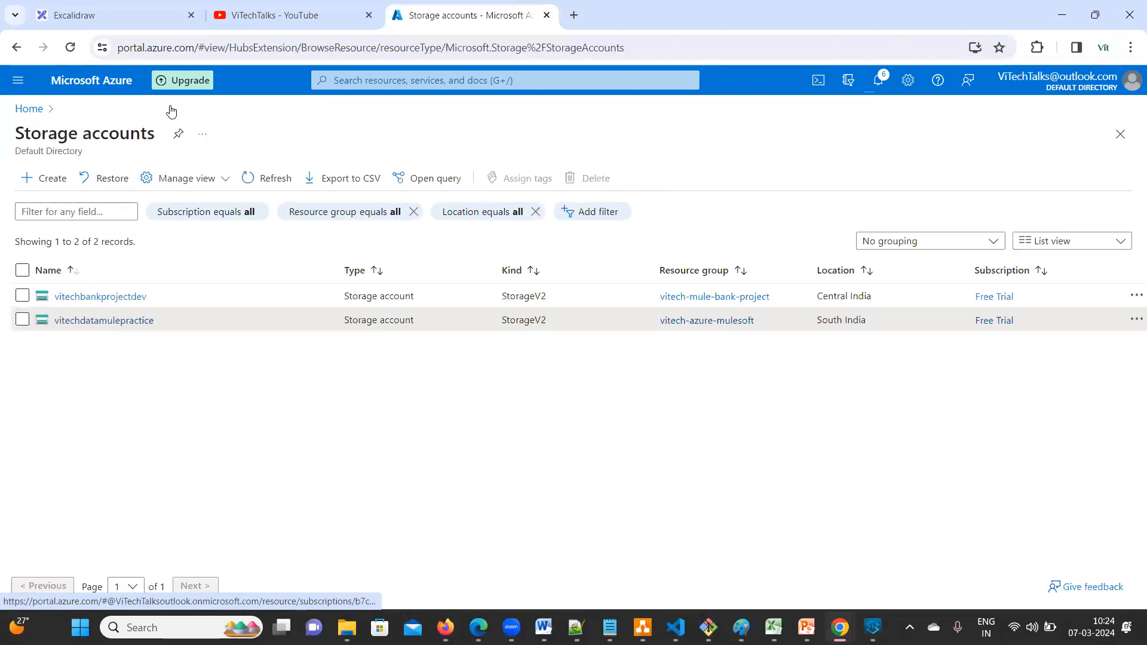
click(85, 322)
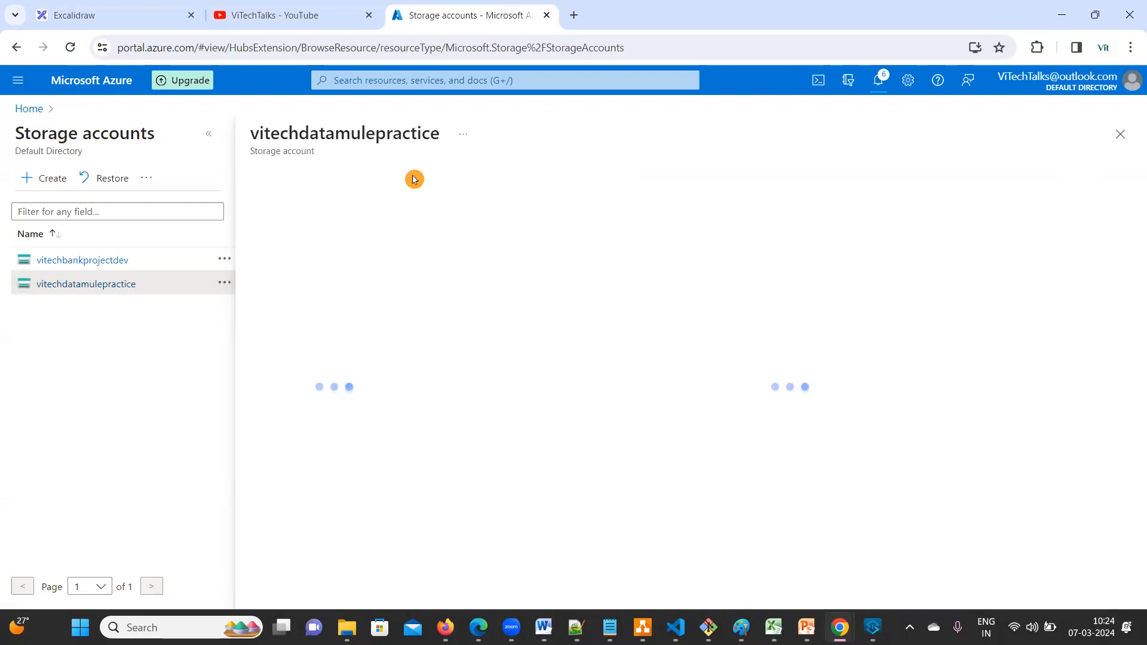
click(68, 48)
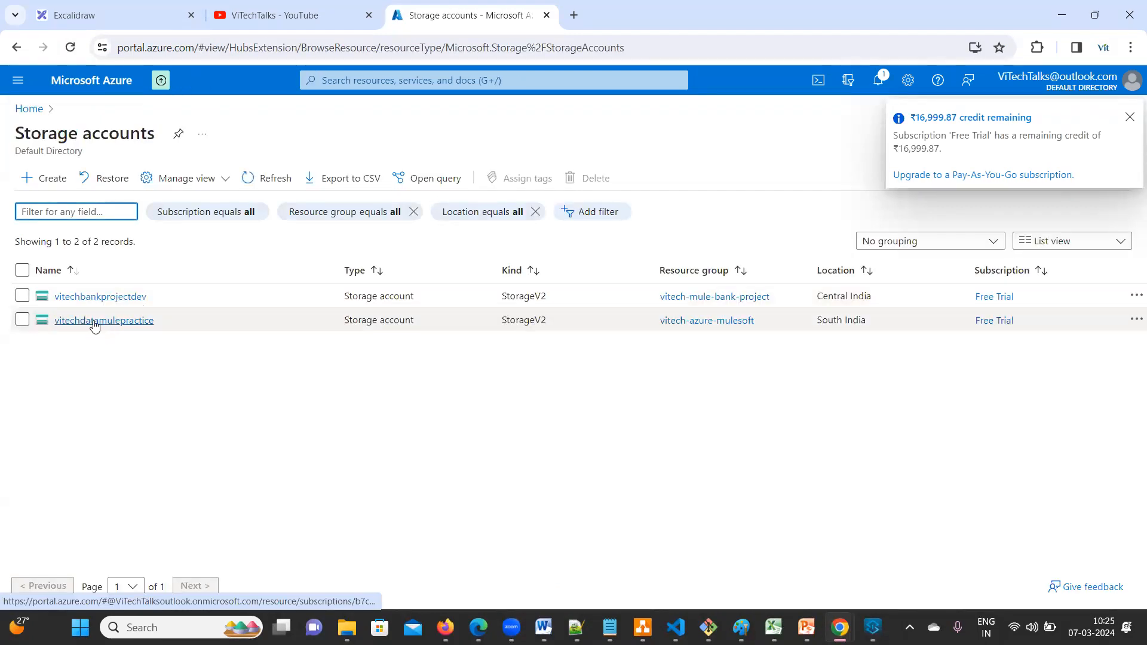
click(94, 323)
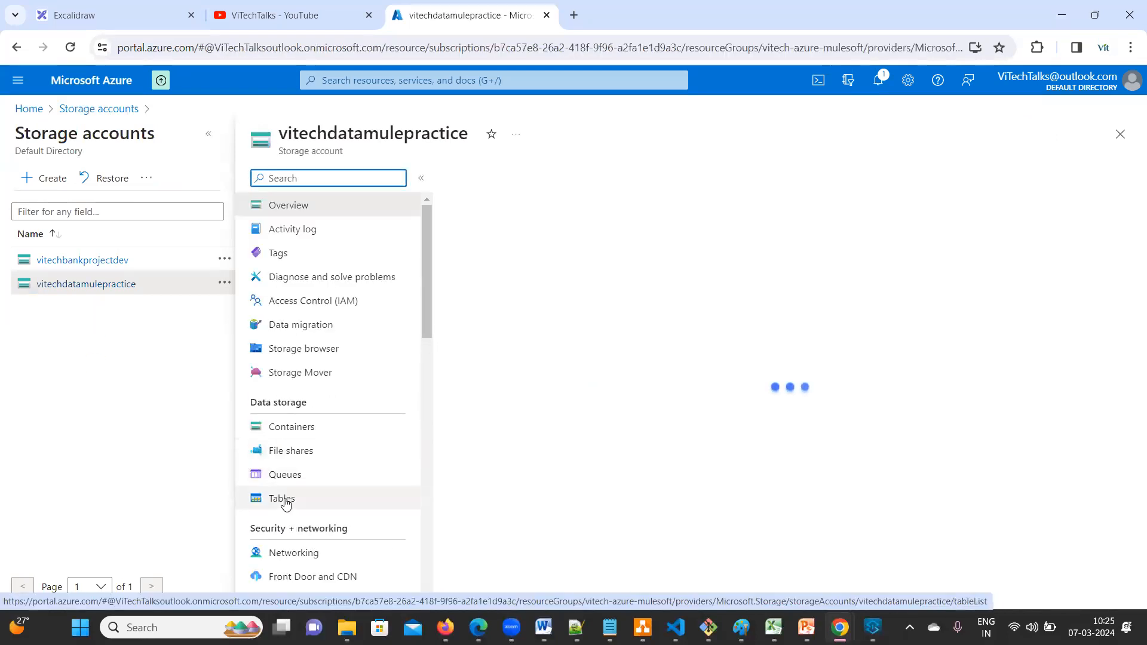
click(284, 499)
click(284, 523)
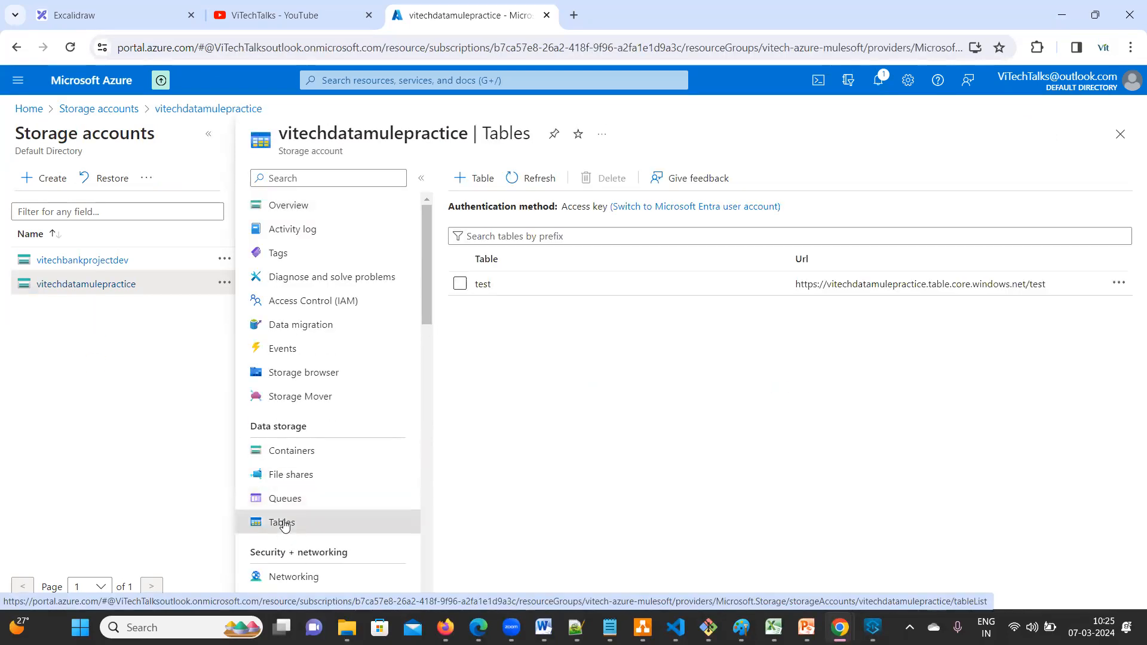
click(478, 185)
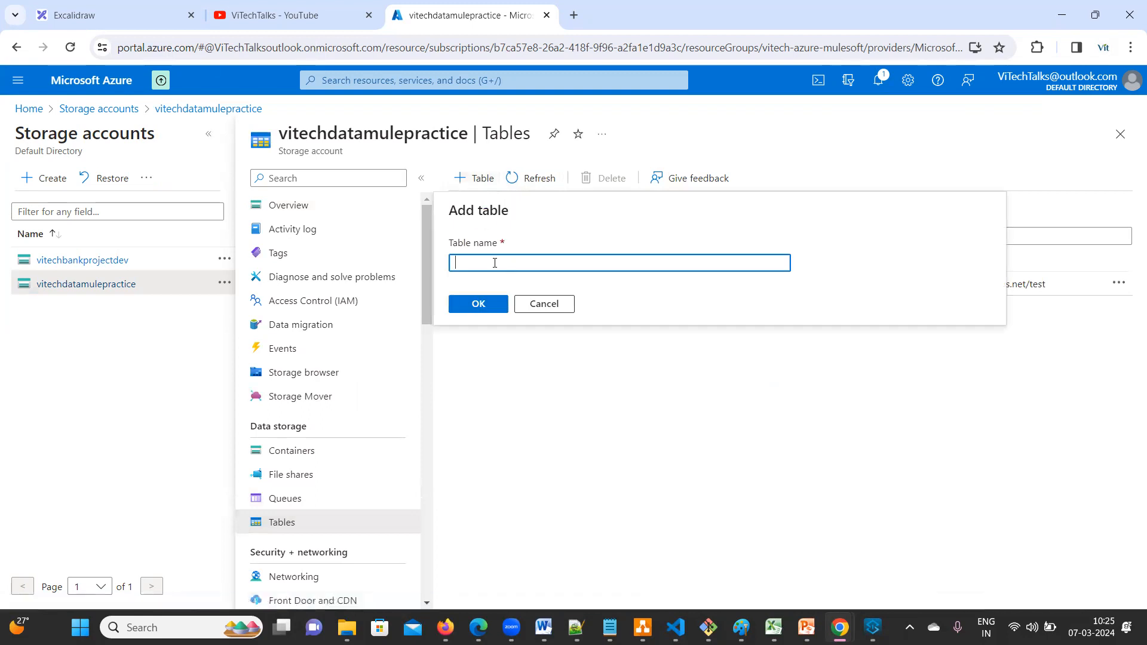
click(546, 303)
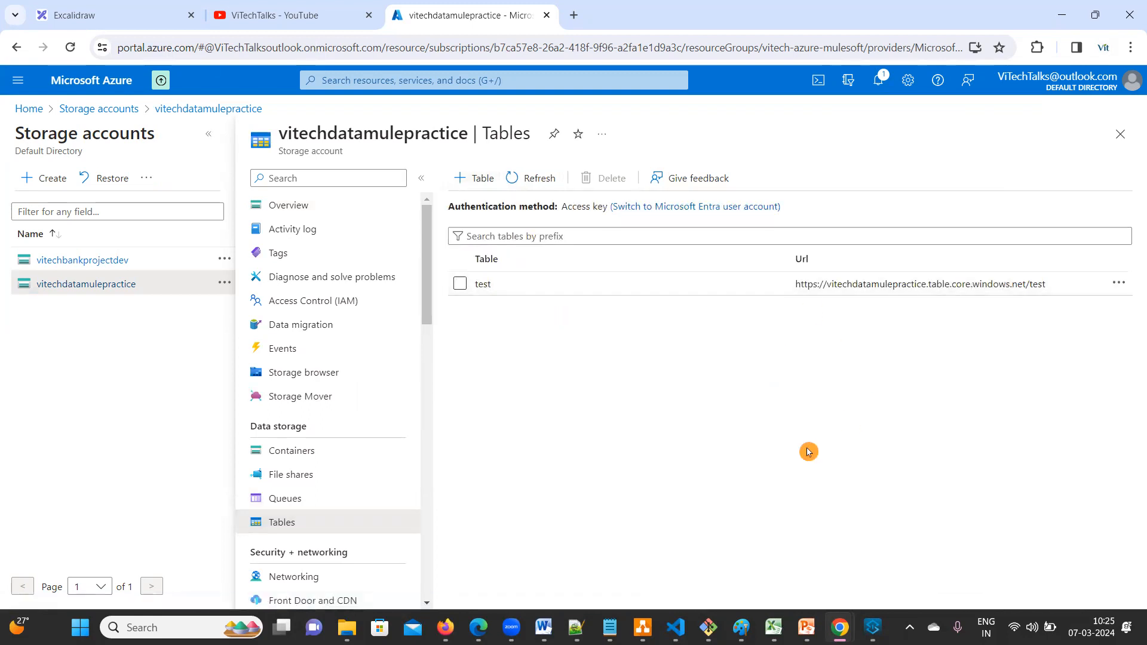
Switch to Anypoint Studio, review the Azure Storage connector's full list of operations, and return to the Azure portal.
mouse_move(872, 627)
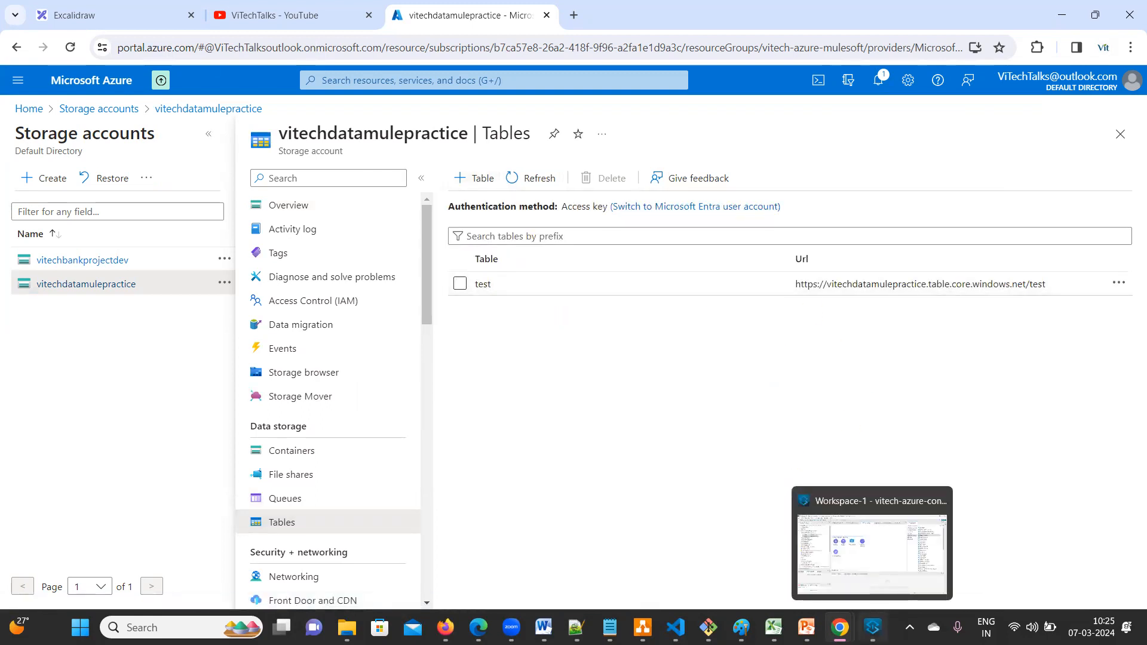
click(872, 544)
scroll(1034, 346, down, 8)
scroll(1033, 346, down, 2)
scroll(1033, 346, up, 5)
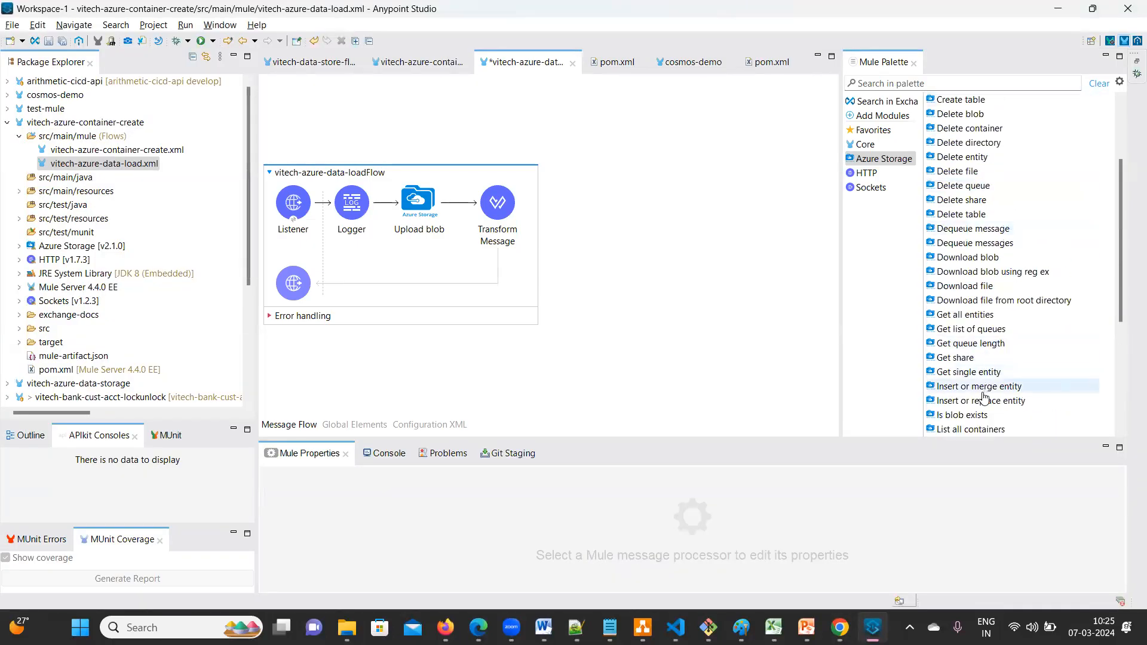
scroll(1034, 358, up, 3)
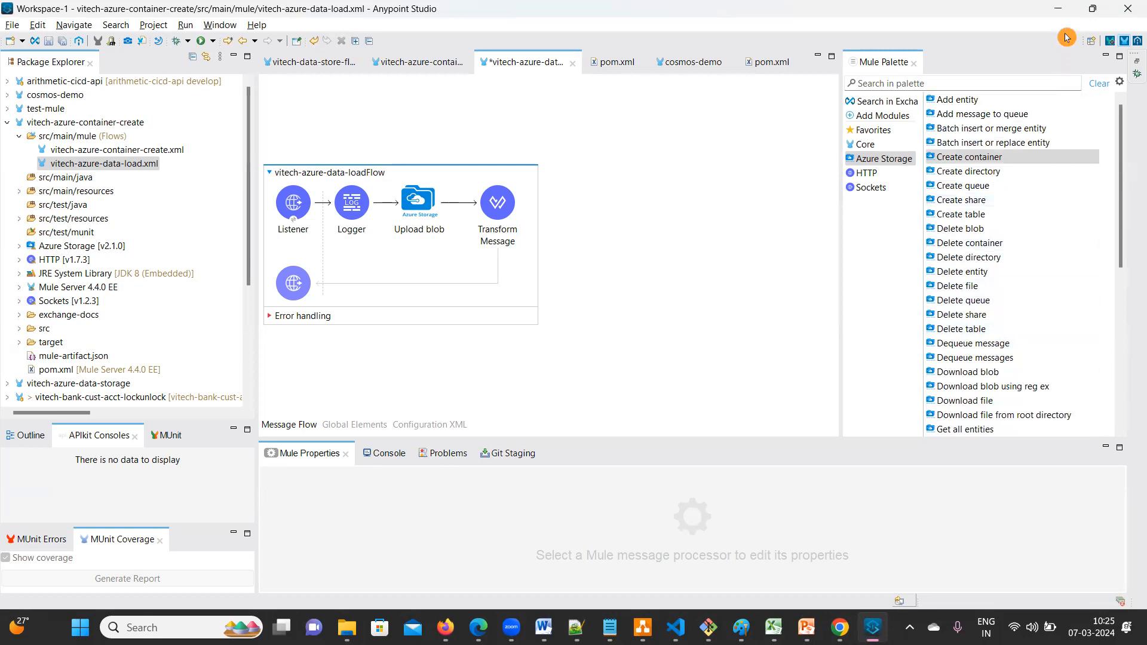
click(1058, 9)
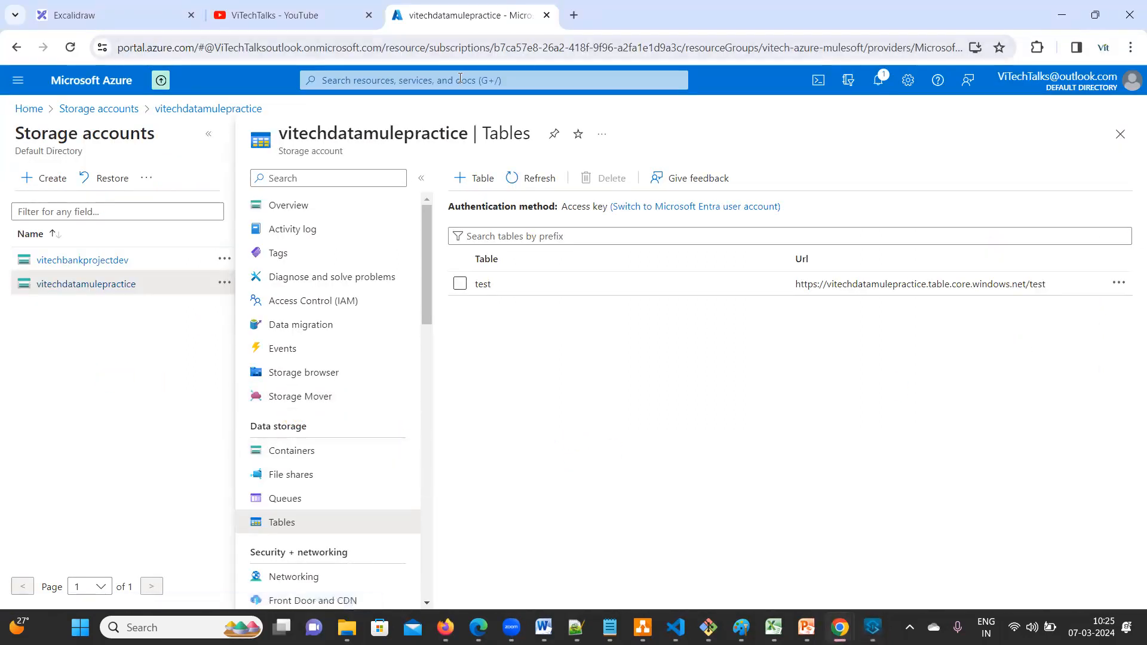
Open the storage browser of the vitechdatamulepractice storage account to view its storage metrics.
click(253, 388)
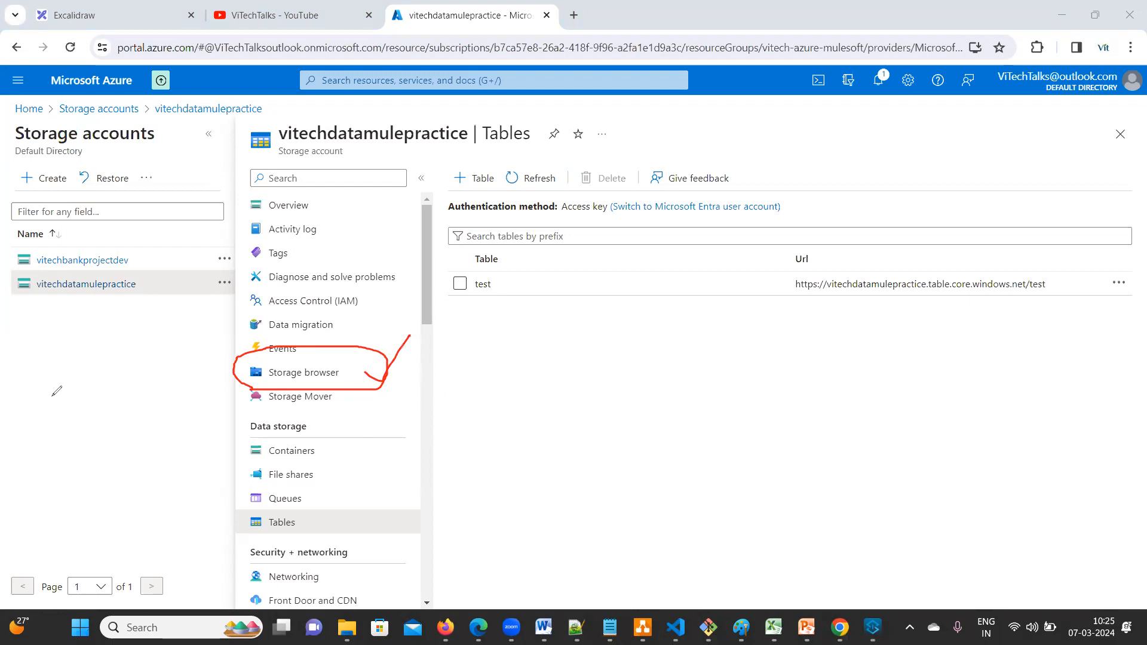
click(86, 398)
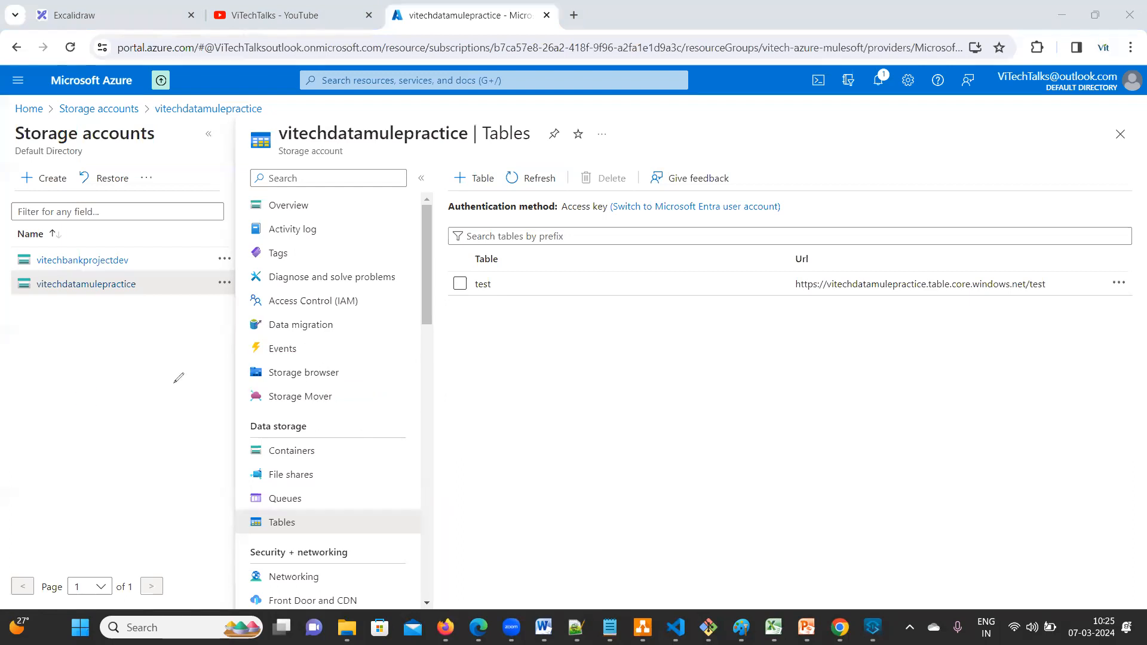
click(318, 372)
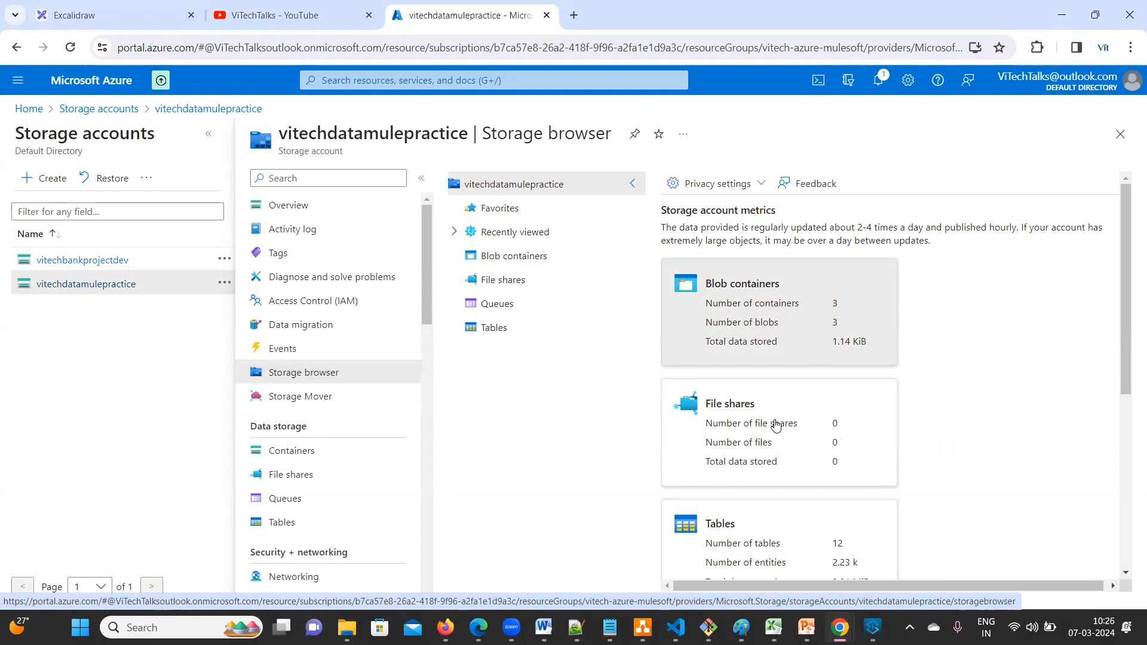
Review the storage account metrics for blobs, file shares, tables and queues, and list the blob containers.
scroll(764, 412, down, 3)
scroll(769, 383, down, 3)
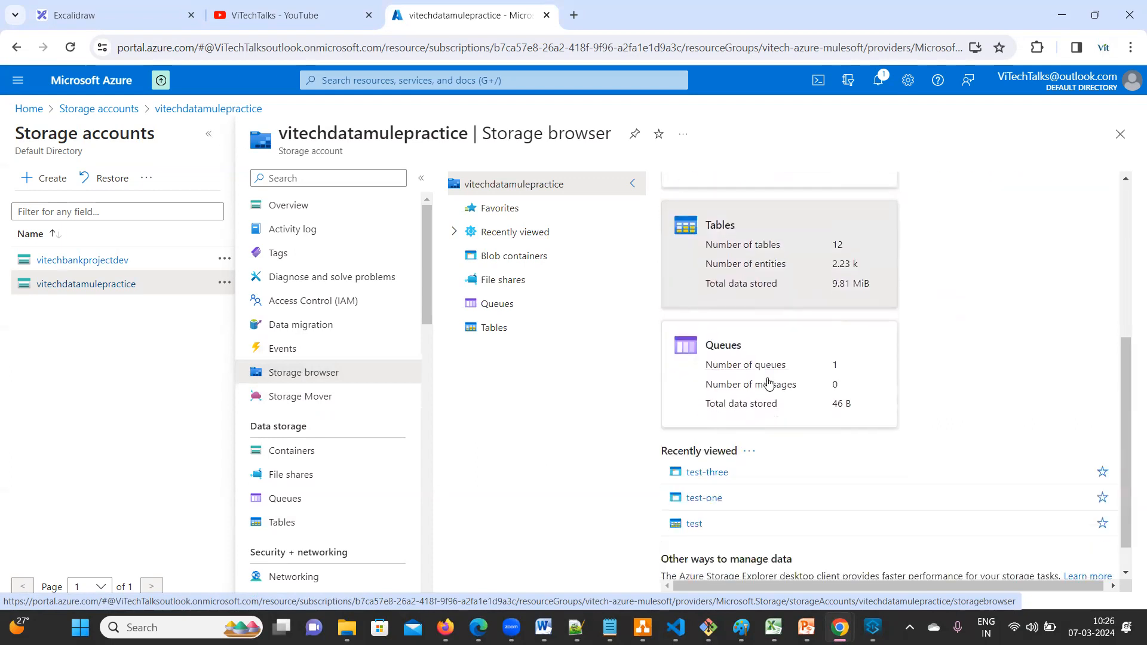
scroll(793, 442, down, 1)
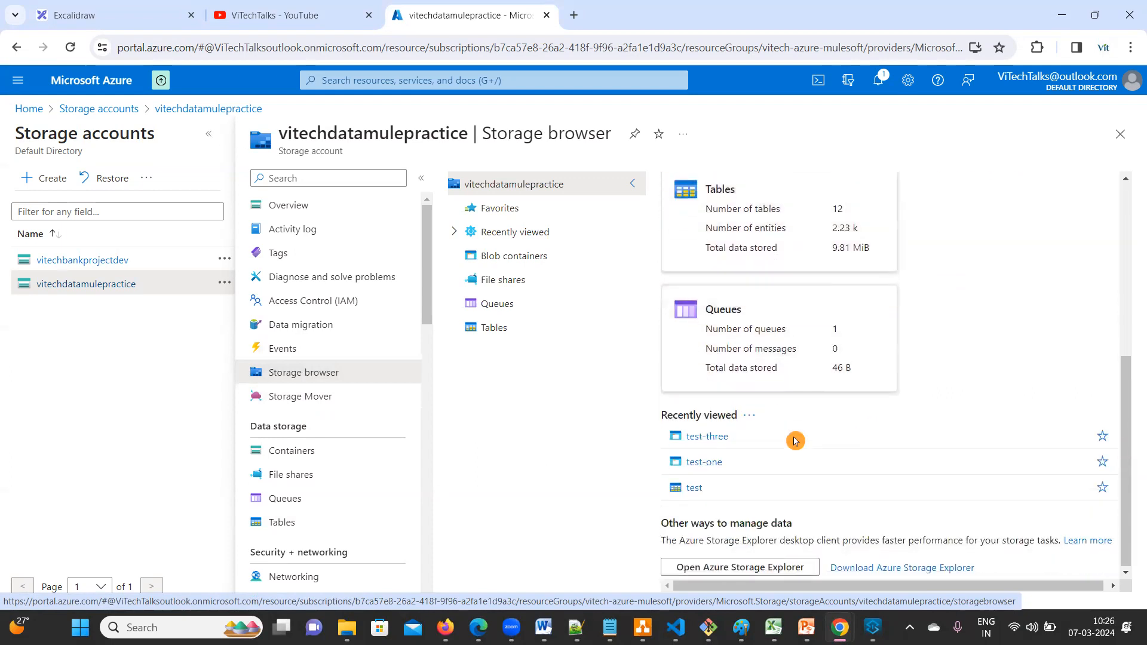
scroll(794, 441, up, 5)
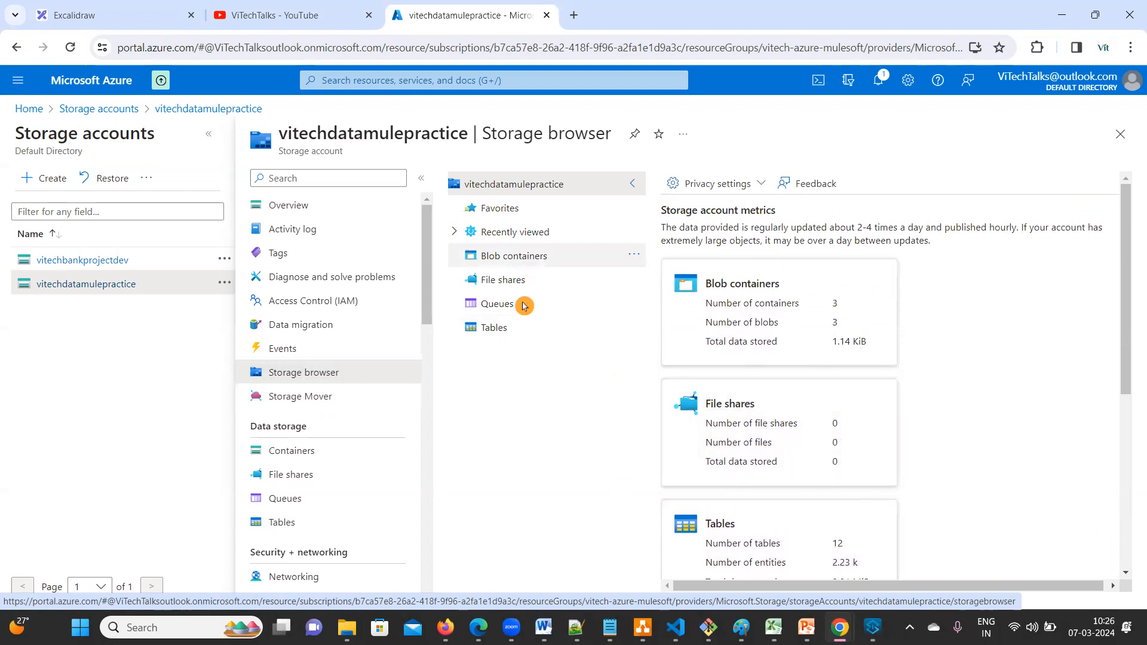
click(521, 261)
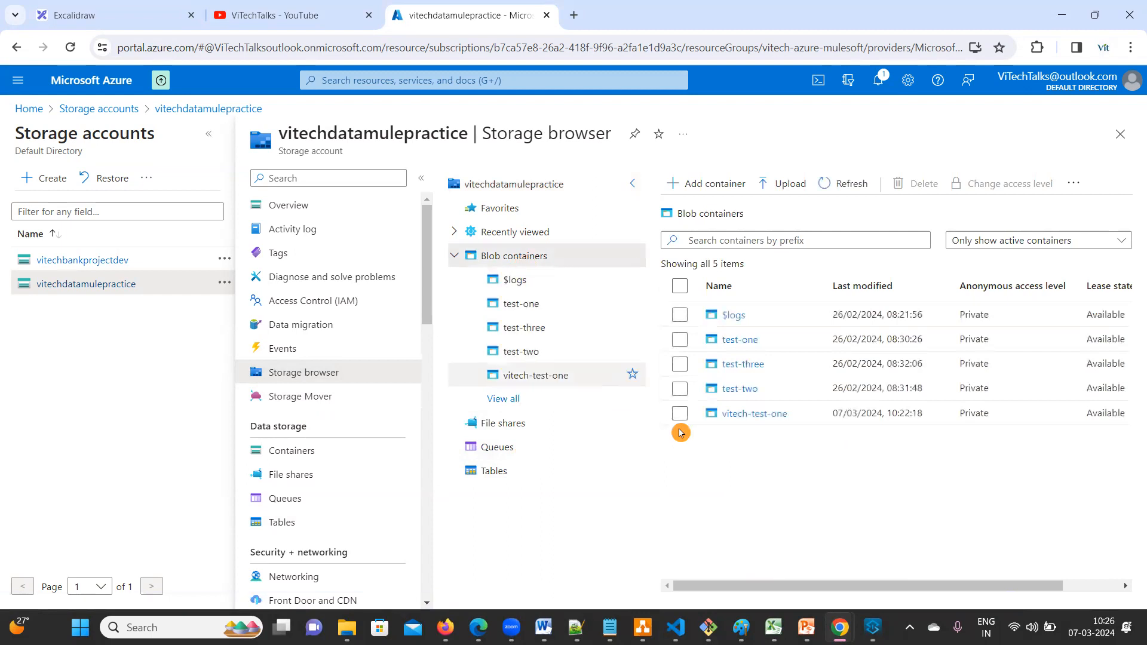
Download Screenshot 2023-12-23 124045.png from the vitech-test-one container, view the image, and return to the container's blob list.
click(754, 415)
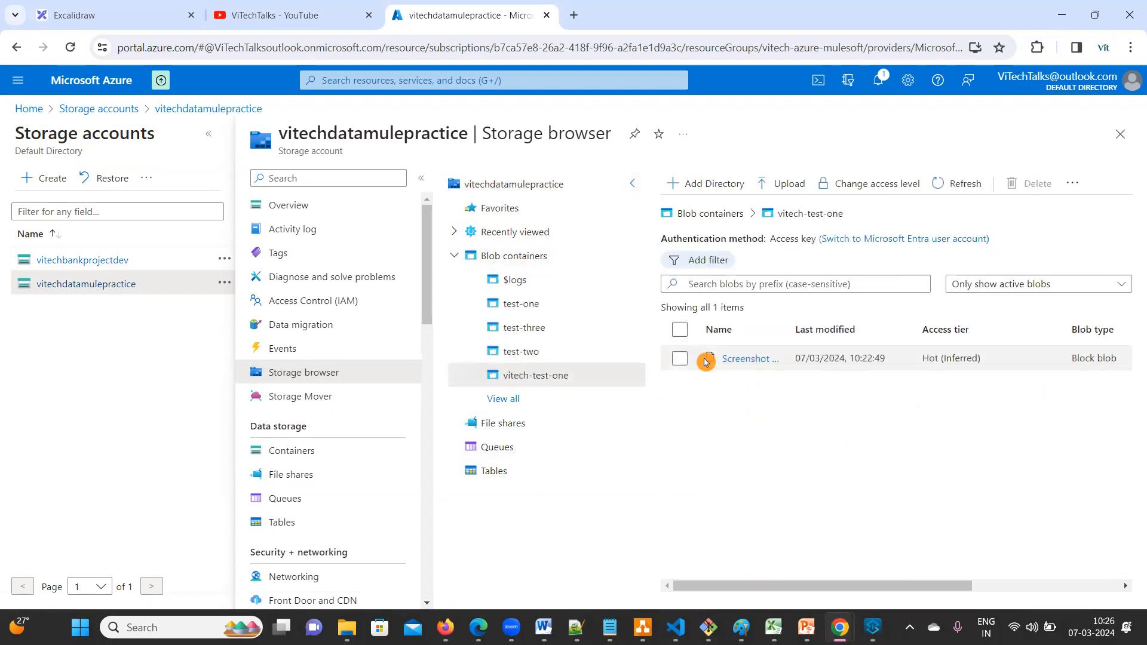
click(682, 364)
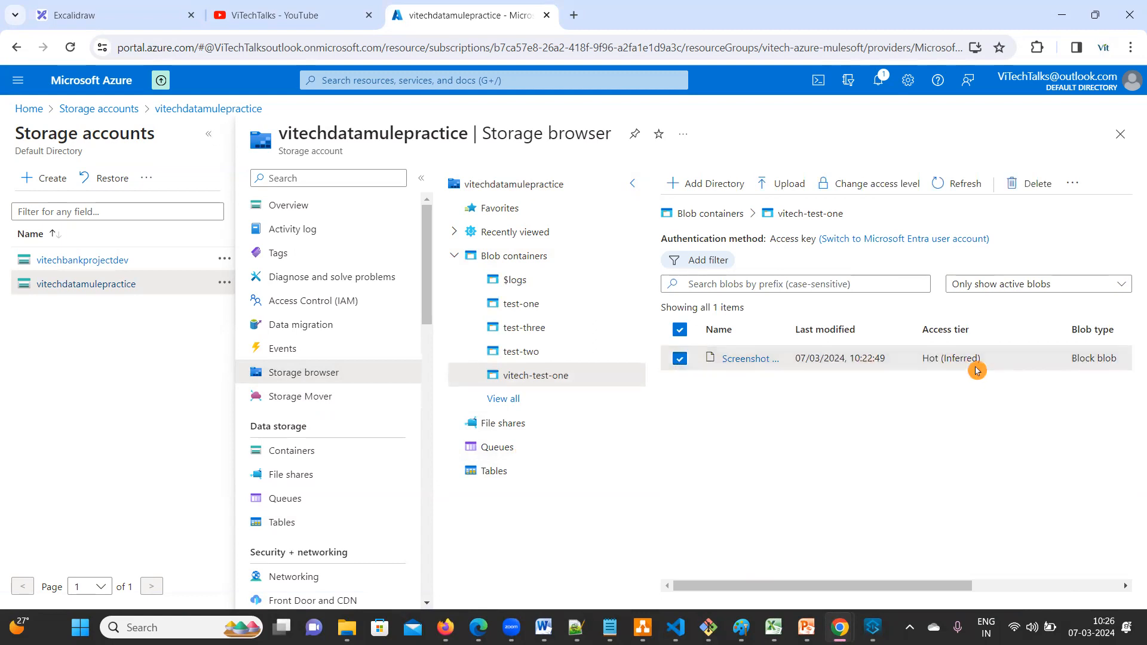
click(752, 362)
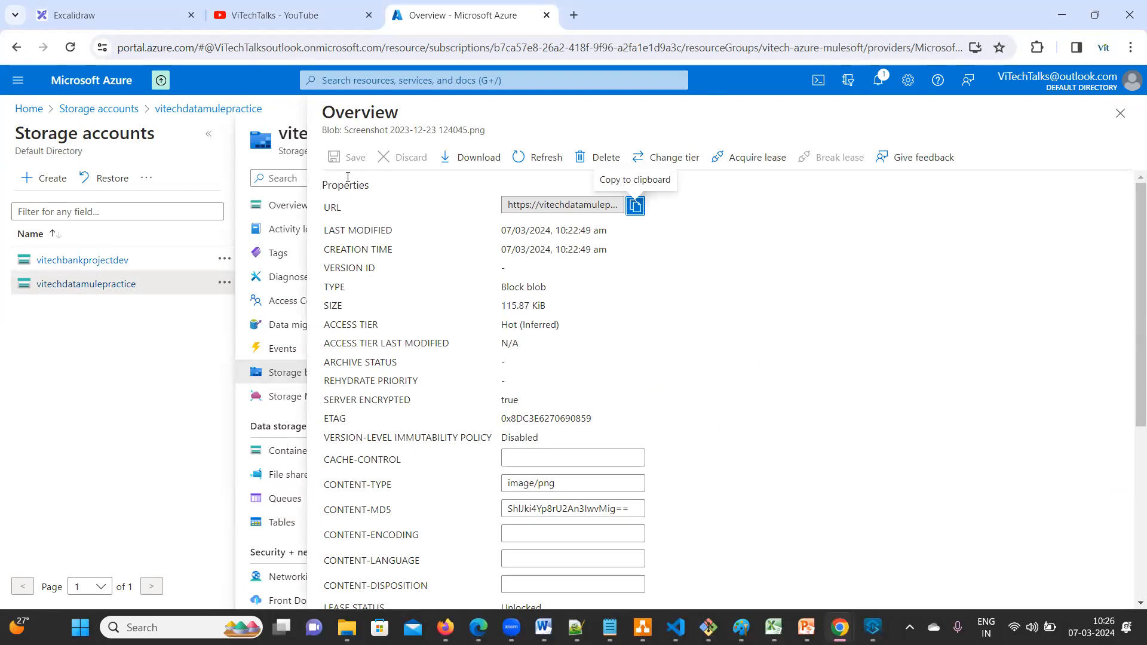
click(466, 160)
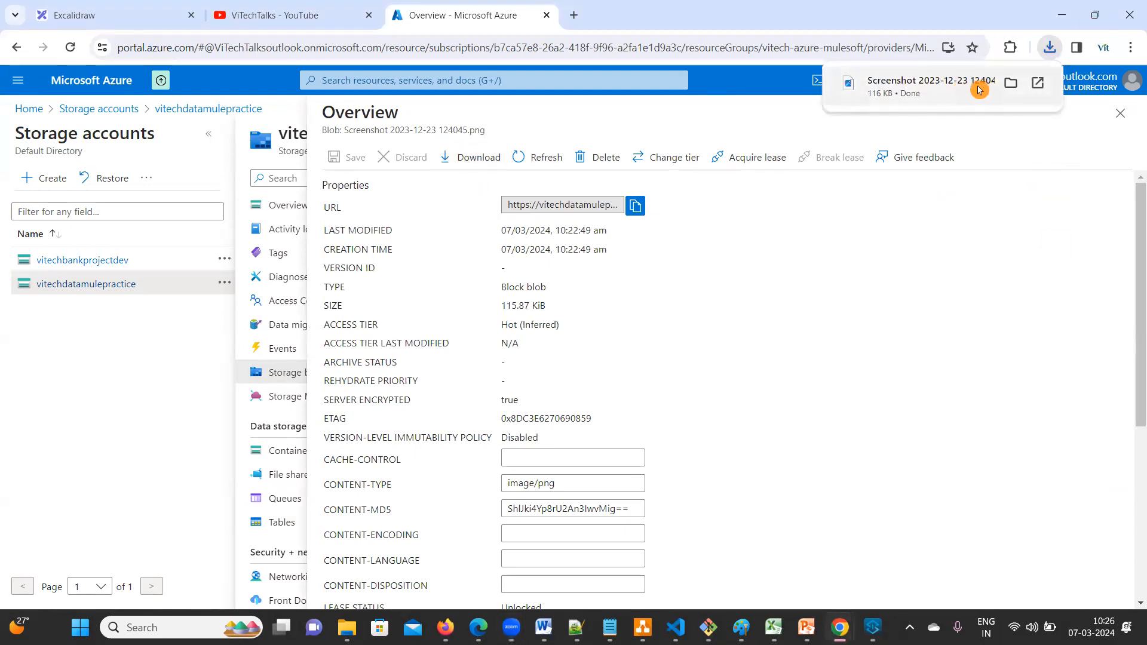
click(902, 87)
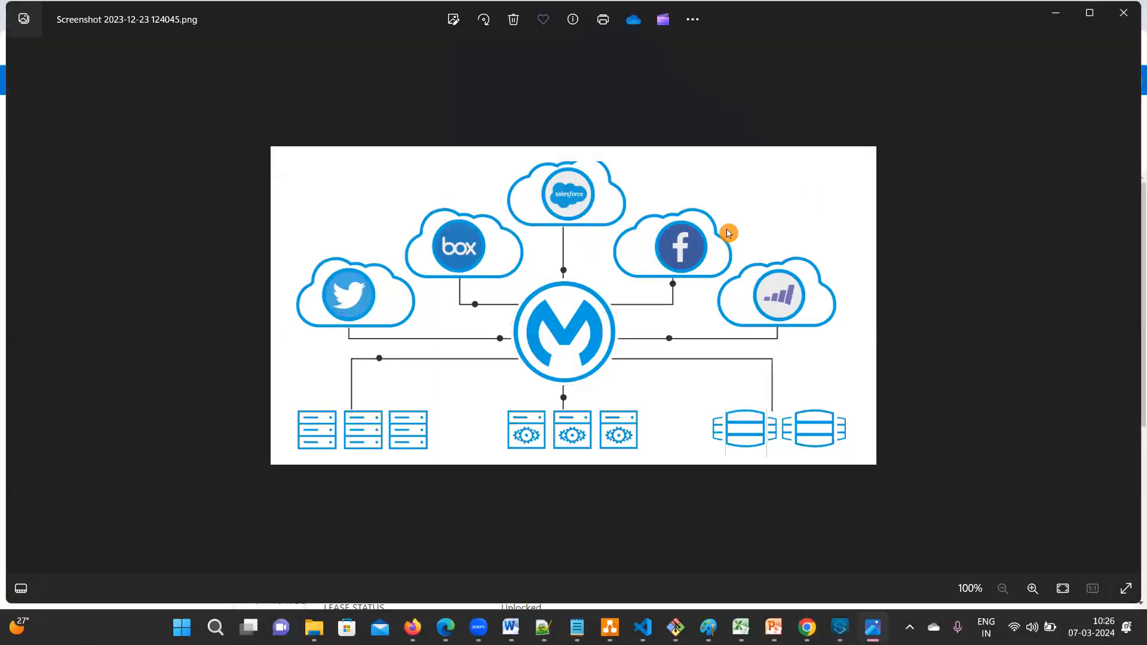
click(1121, 16)
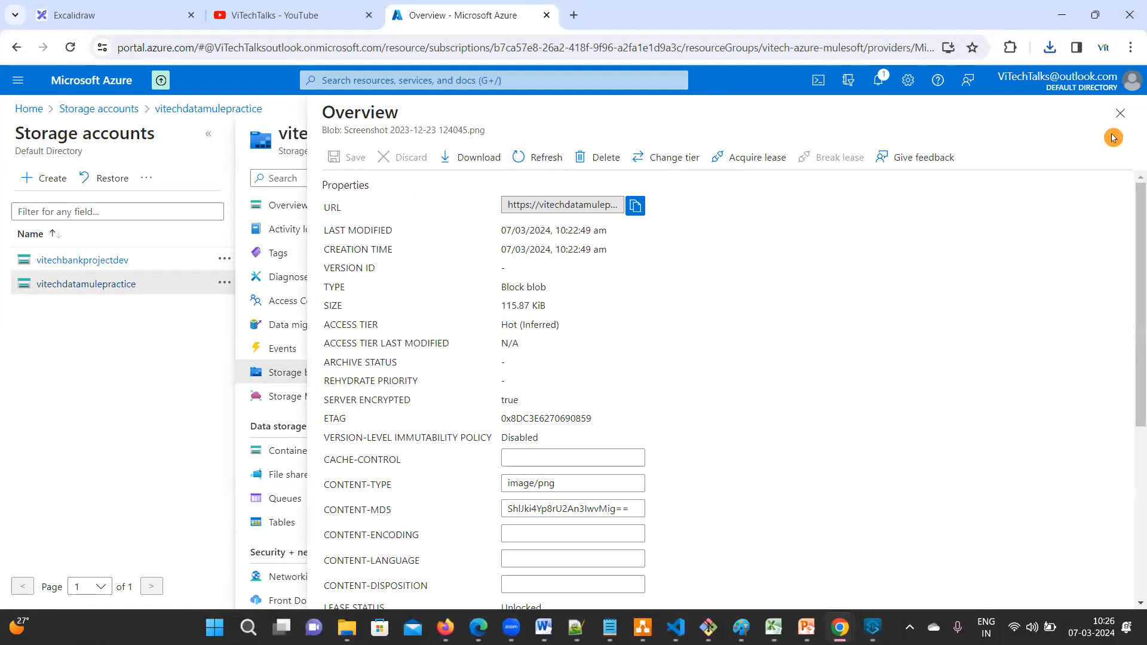
click(1120, 113)
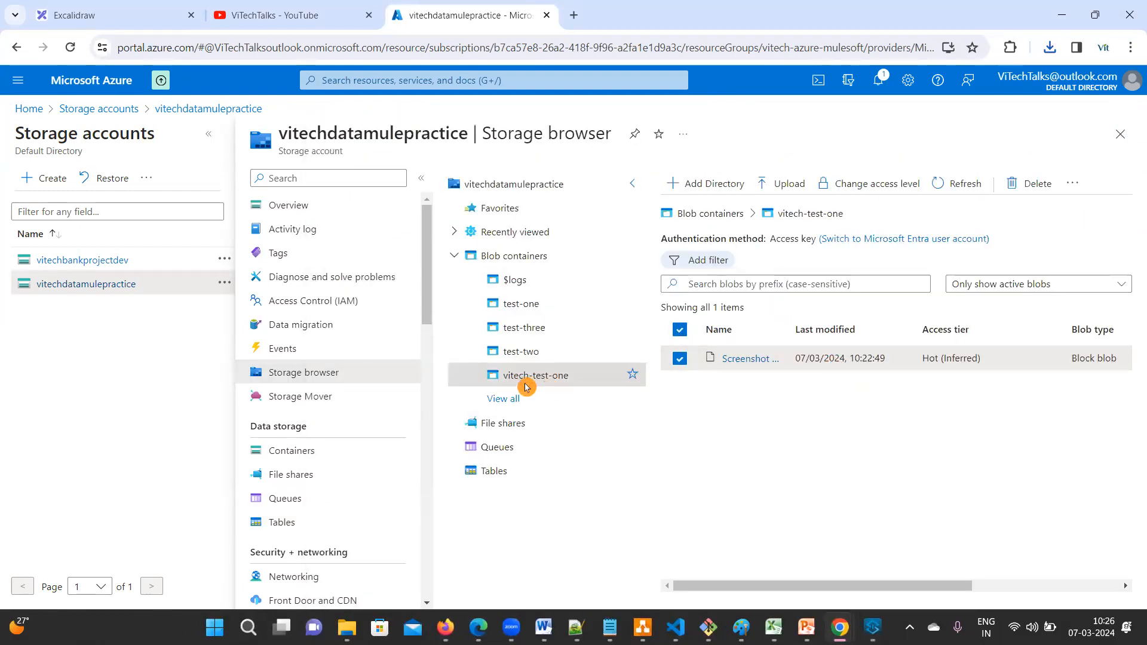
Add a virtual directory named Hi in the vitech-test-one container and go back up to the container root.
click(714, 184)
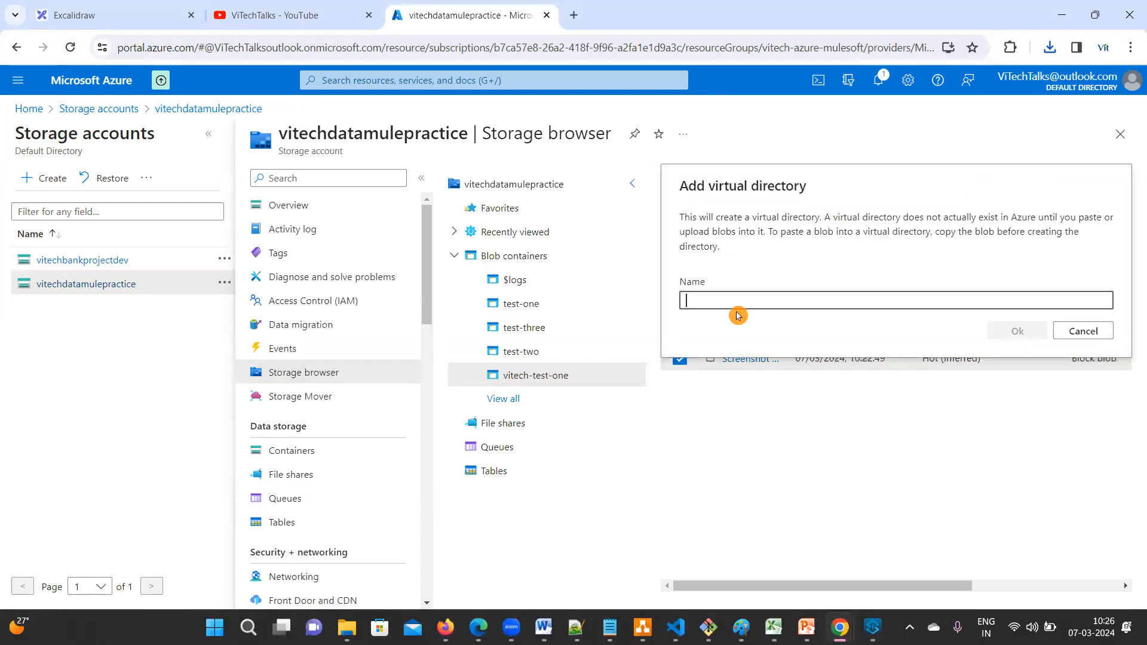
text(Hi)
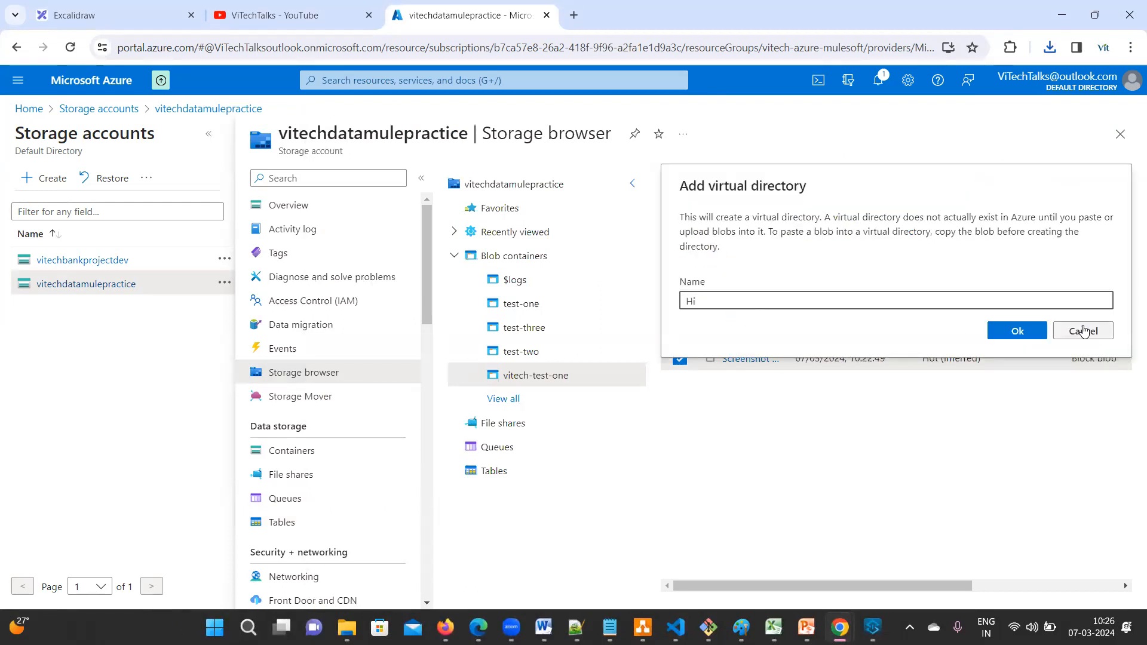
click(1000, 332)
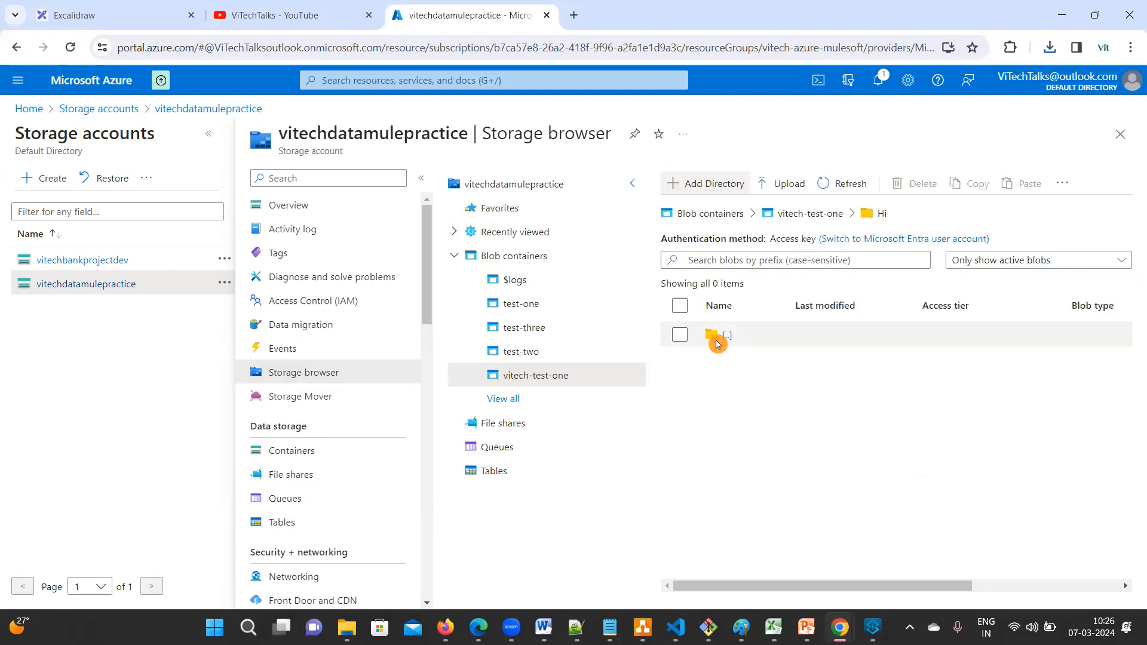
click(716, 337)
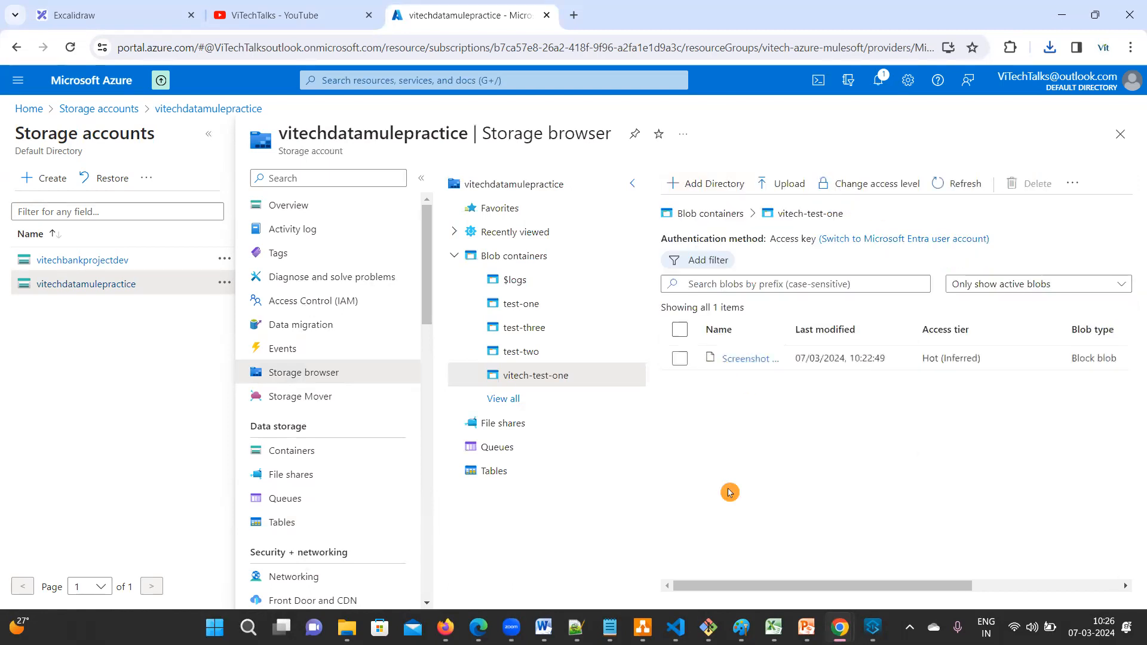
Open the test-one blob container and examine the properties of its data.json blob.
click(709, 214)
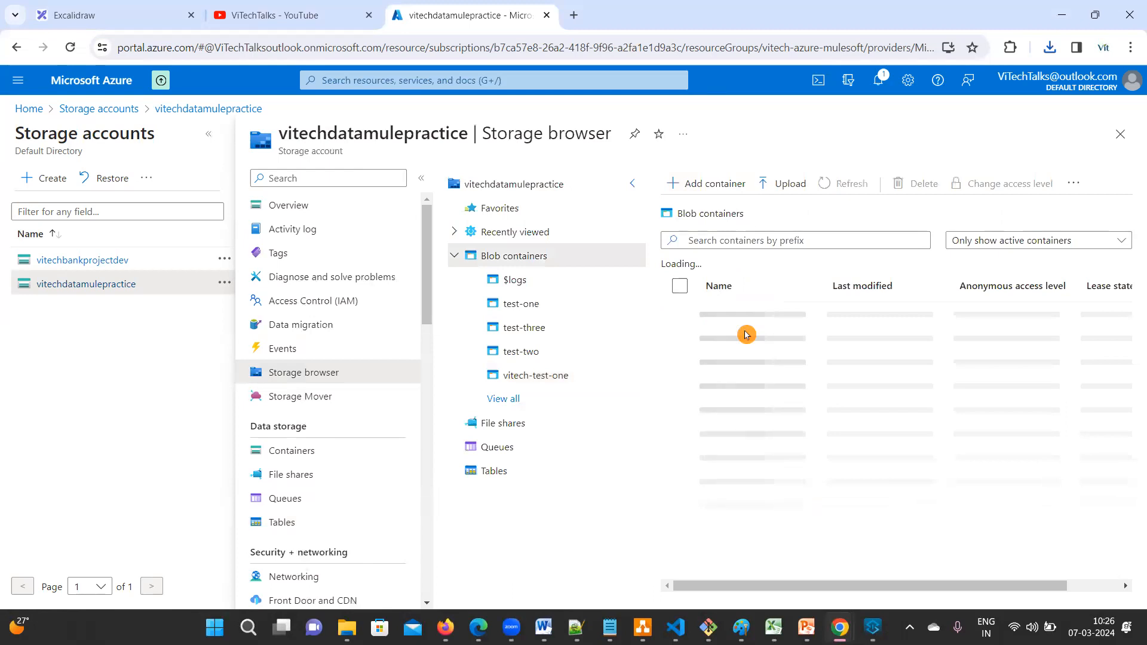
click(744, 347)
click(744, 347)
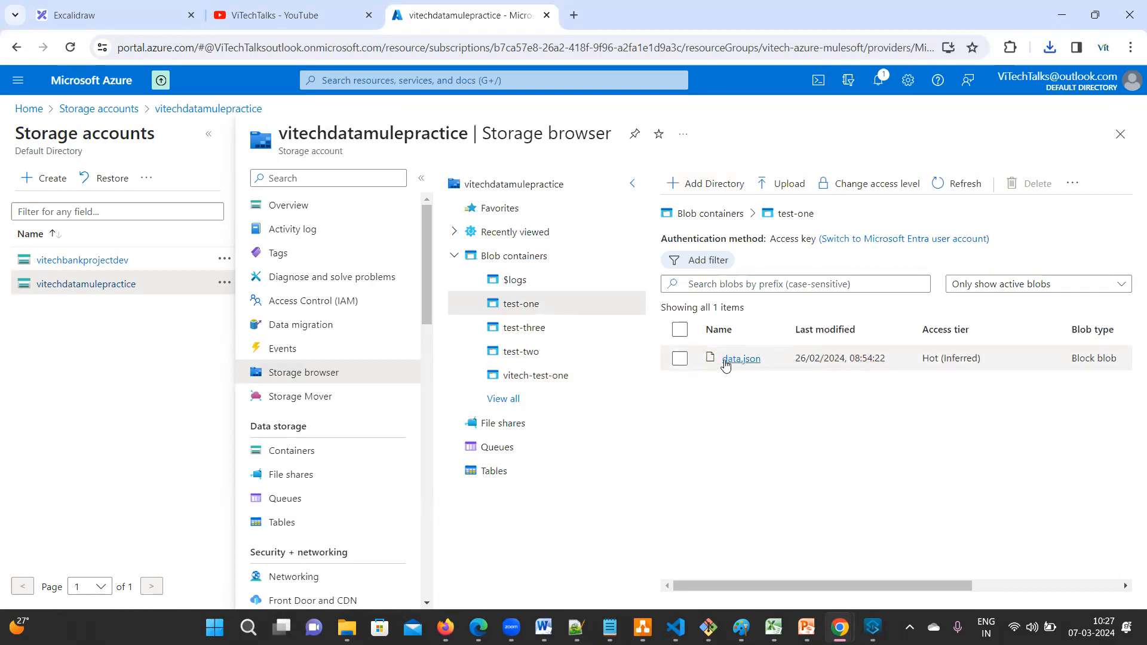
click(685, 368)
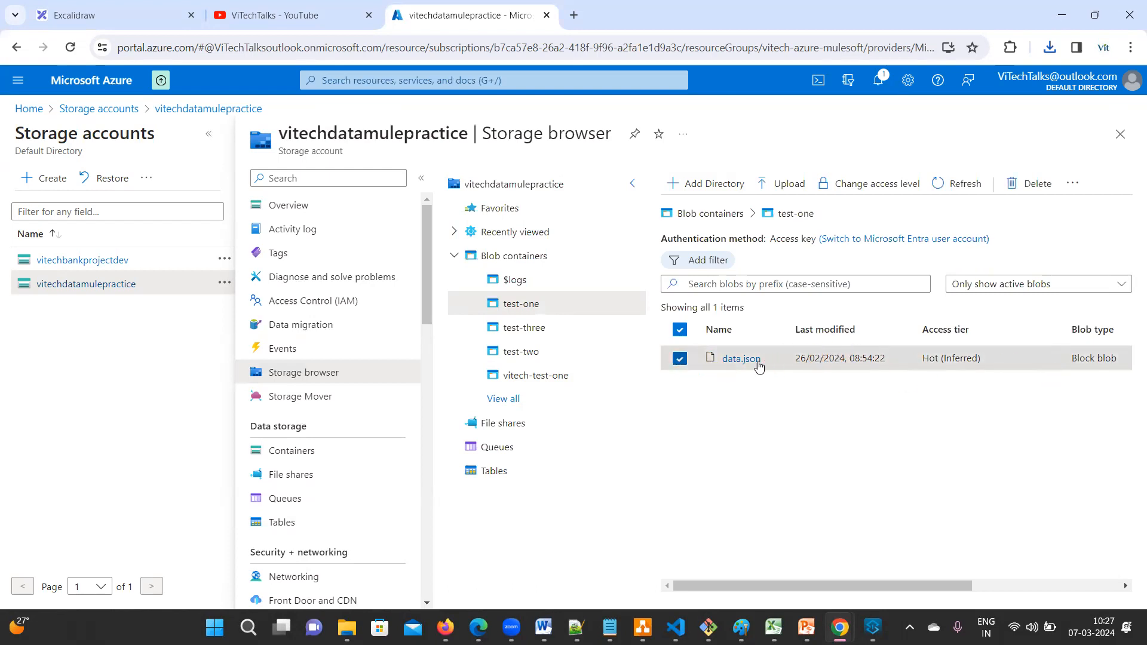
click(740, 360)
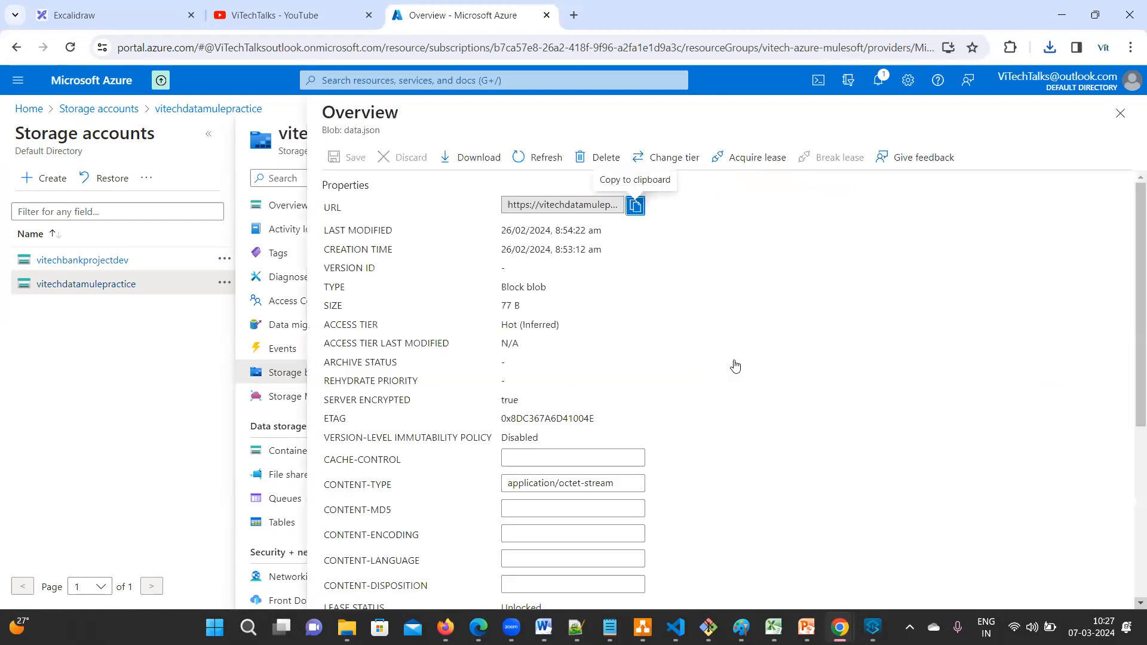
scroll(744, 367, down, 5)
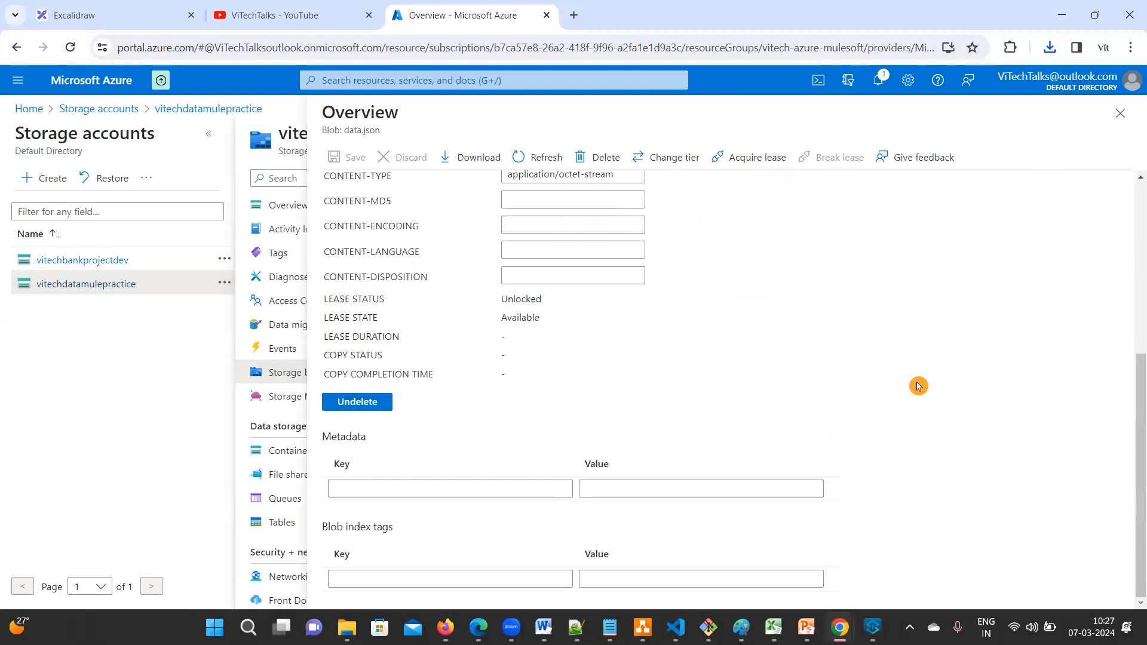
scroll(918, 386, up, 5)
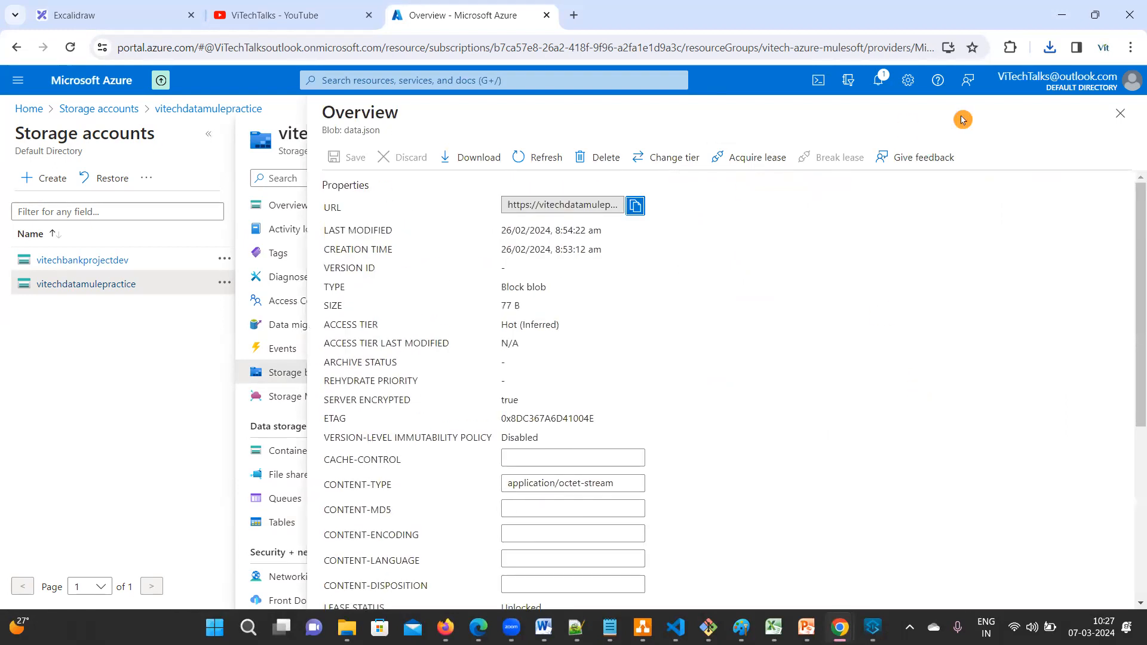
click(1120, 113)
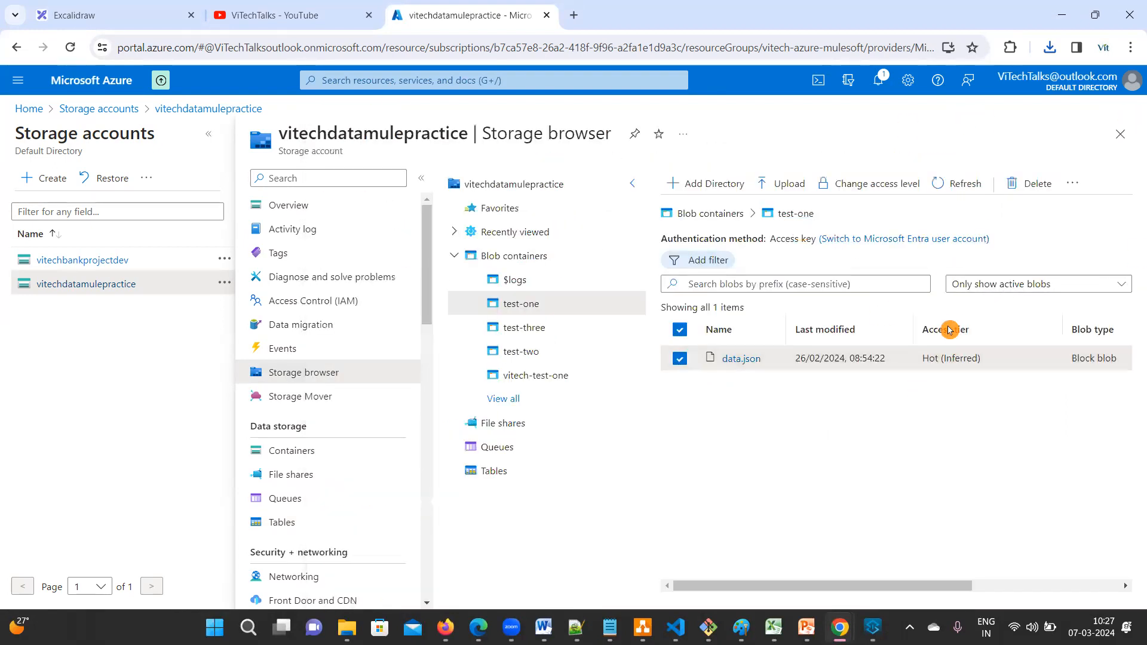
click(1072, 184)
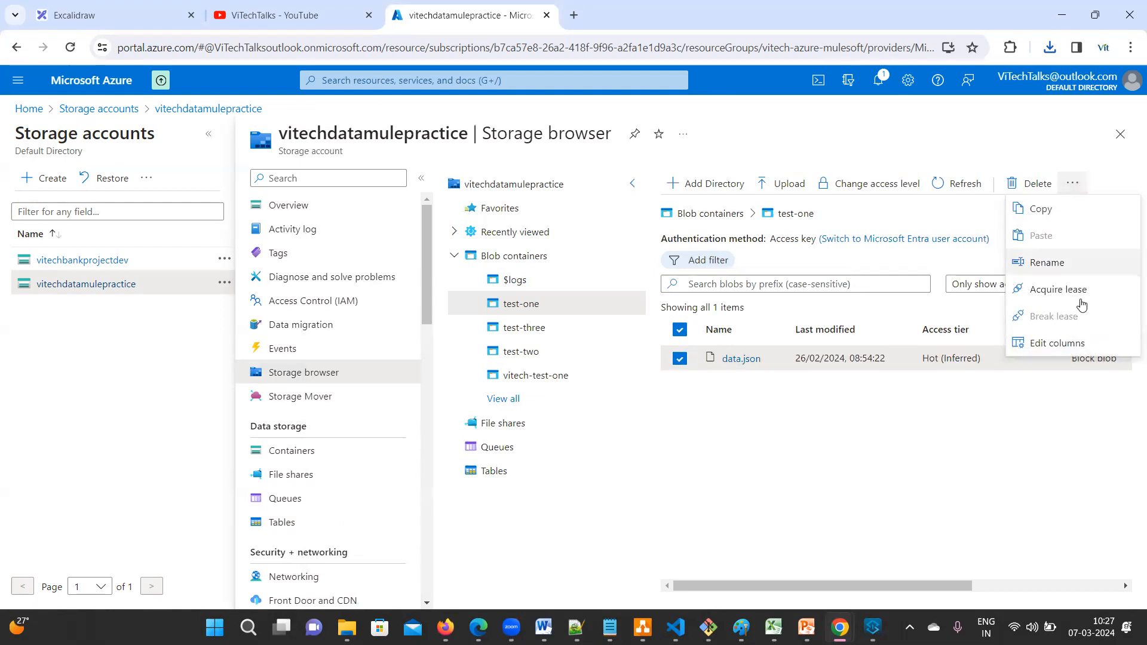
click(1066, 349)
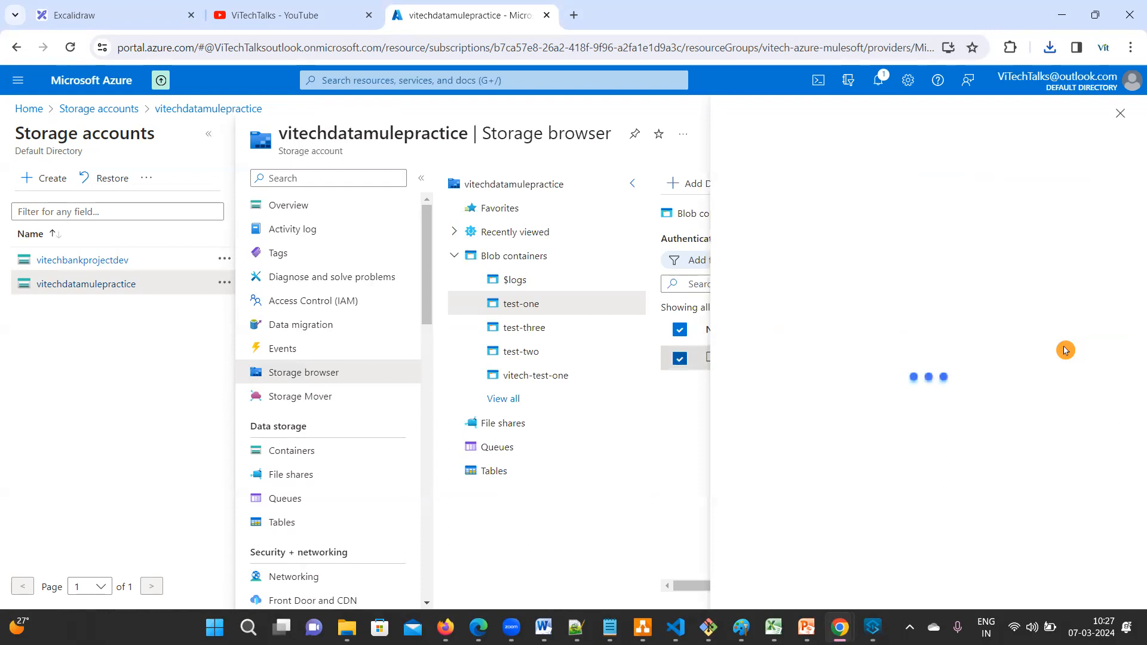
click(1120, 113)
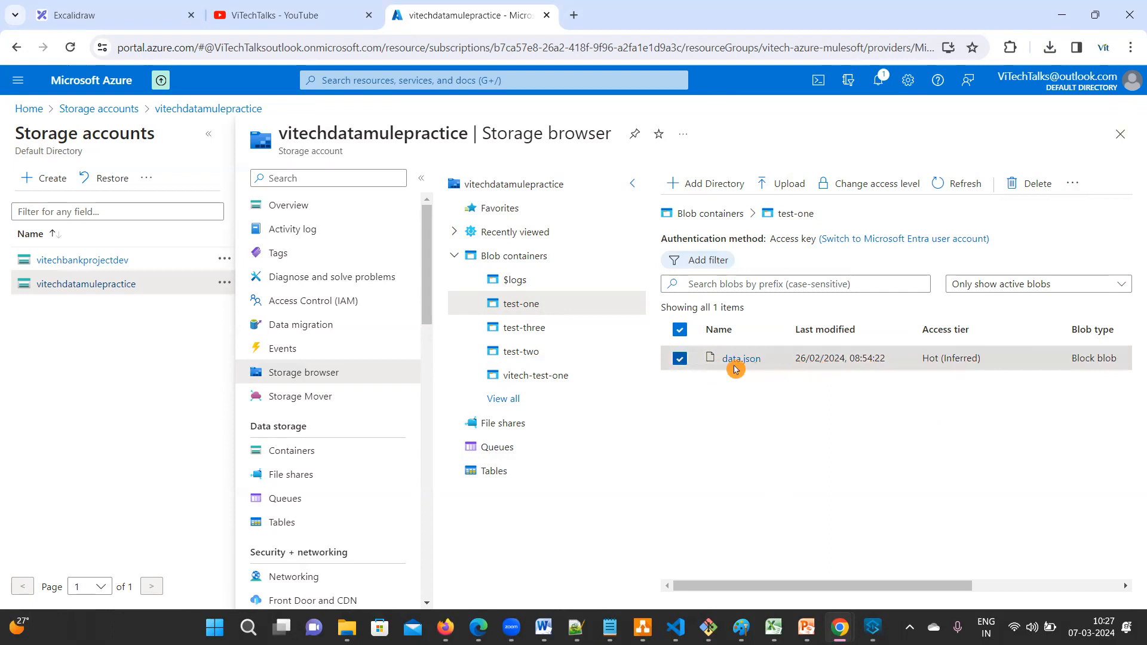
click(697, 396)
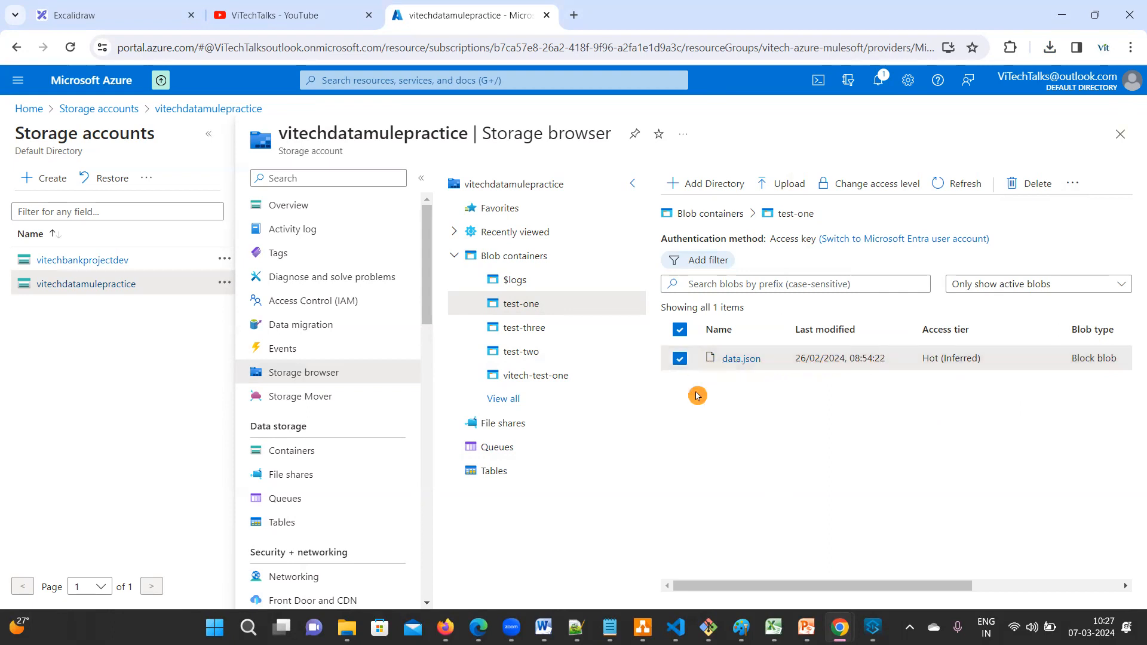
Open data.json for viewing from test-one in the account's Containers list, examine its JSON content, and return to the storage accounts list.
click(278, 452)
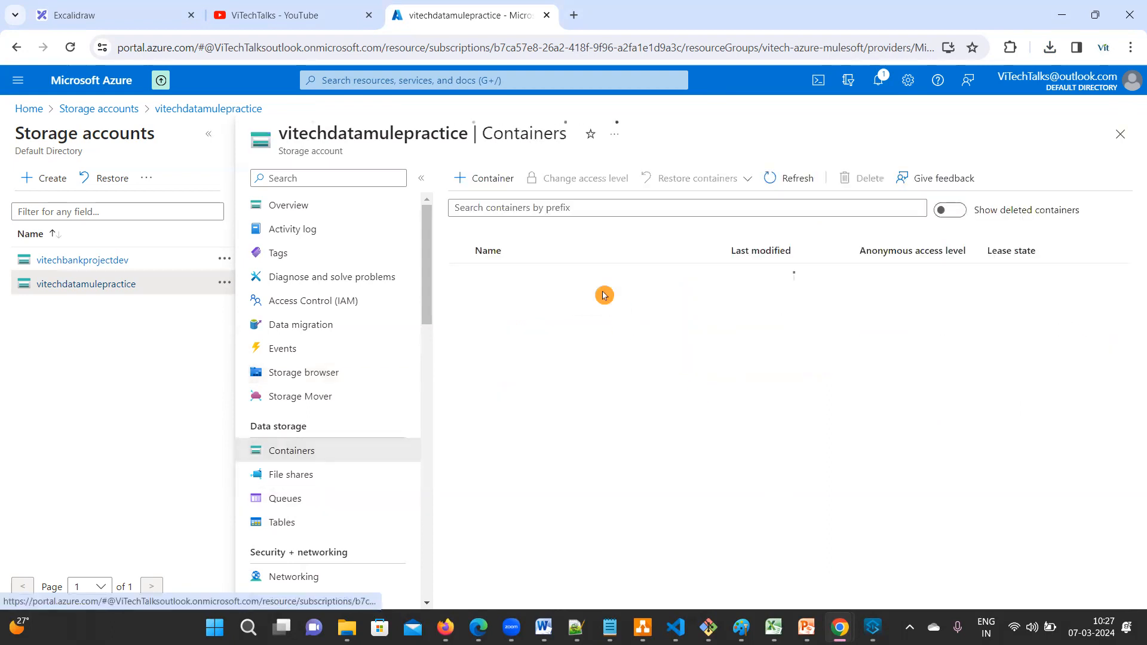
click(460, 300)
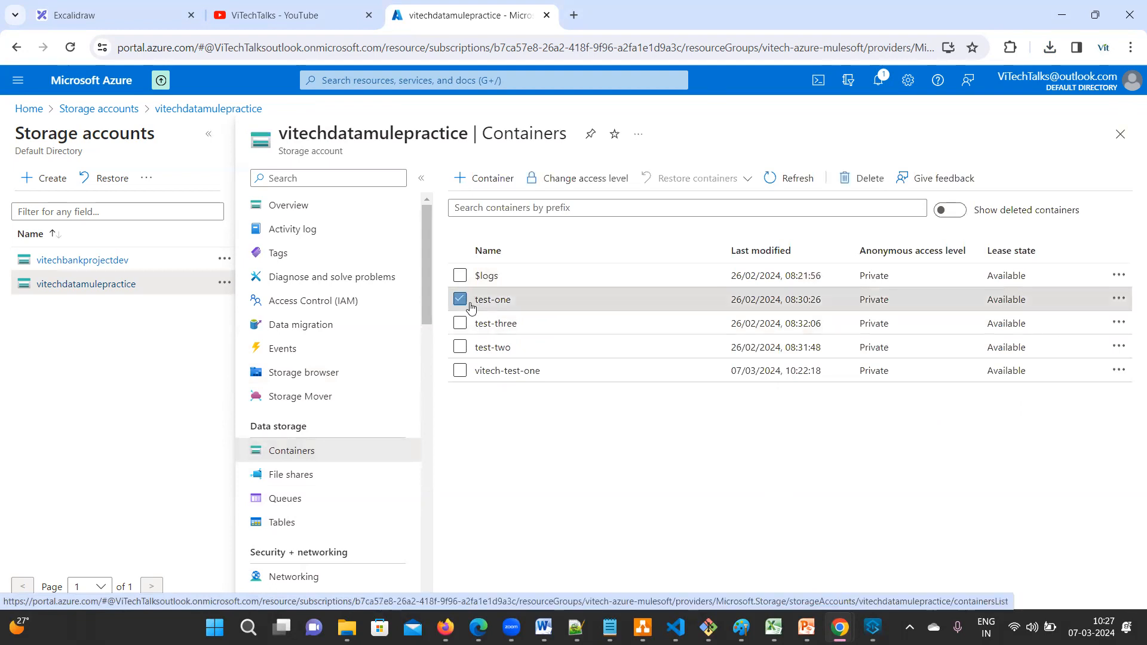
click(505, 302)
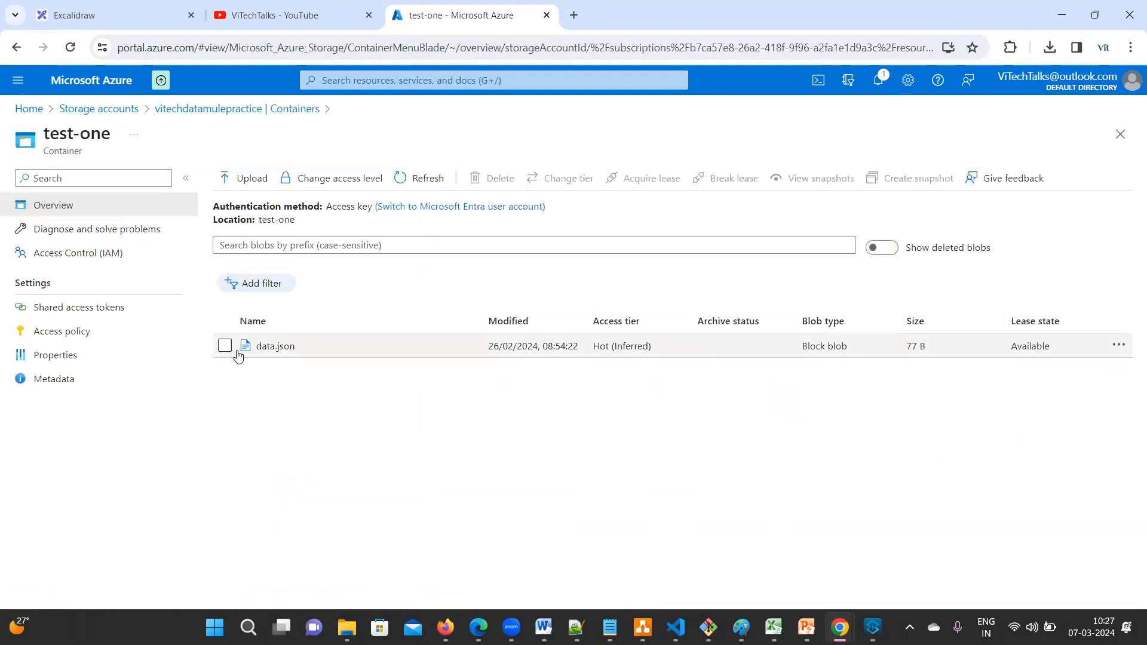
click(225, 346)
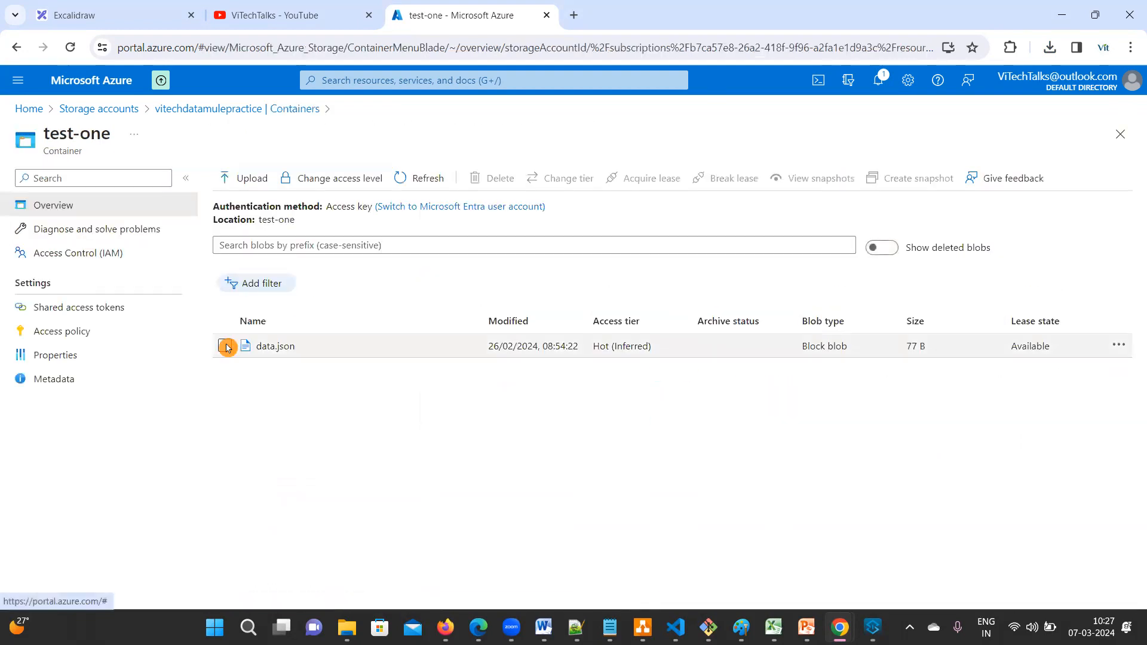
click(1118, 346)
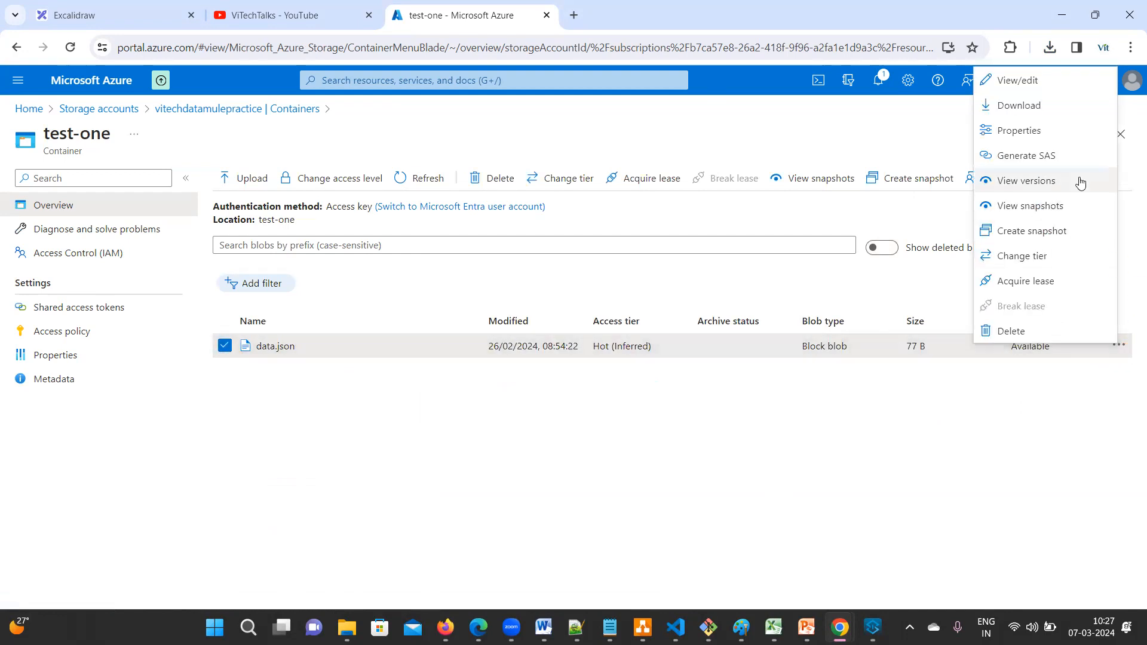
click(1009, 81)
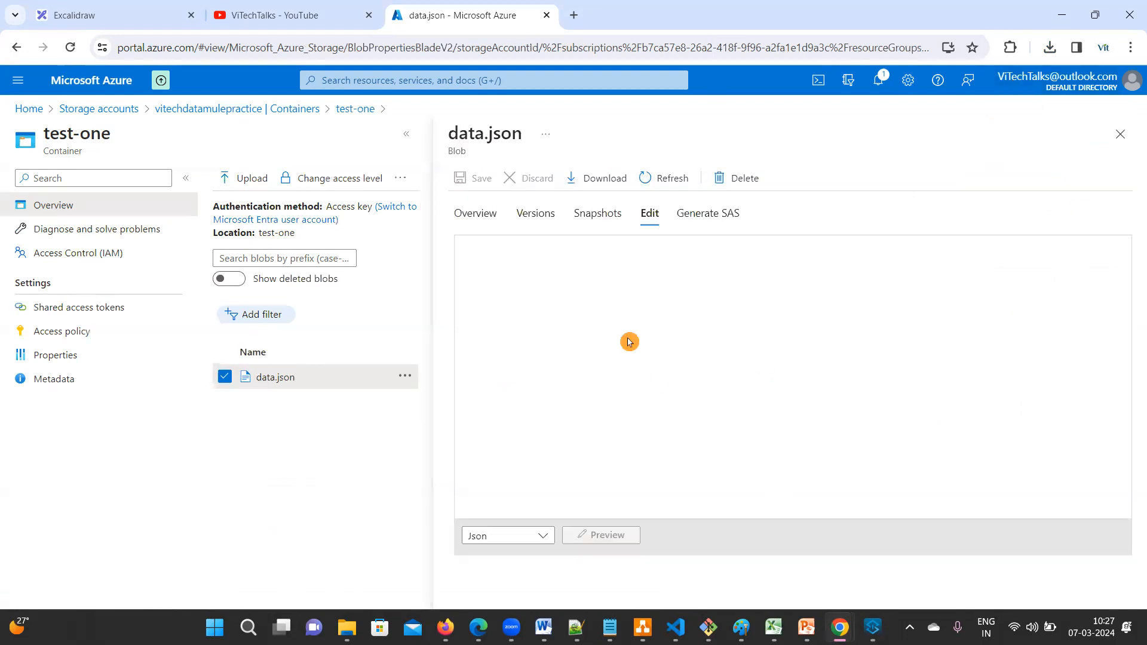
key(ctrl+a)
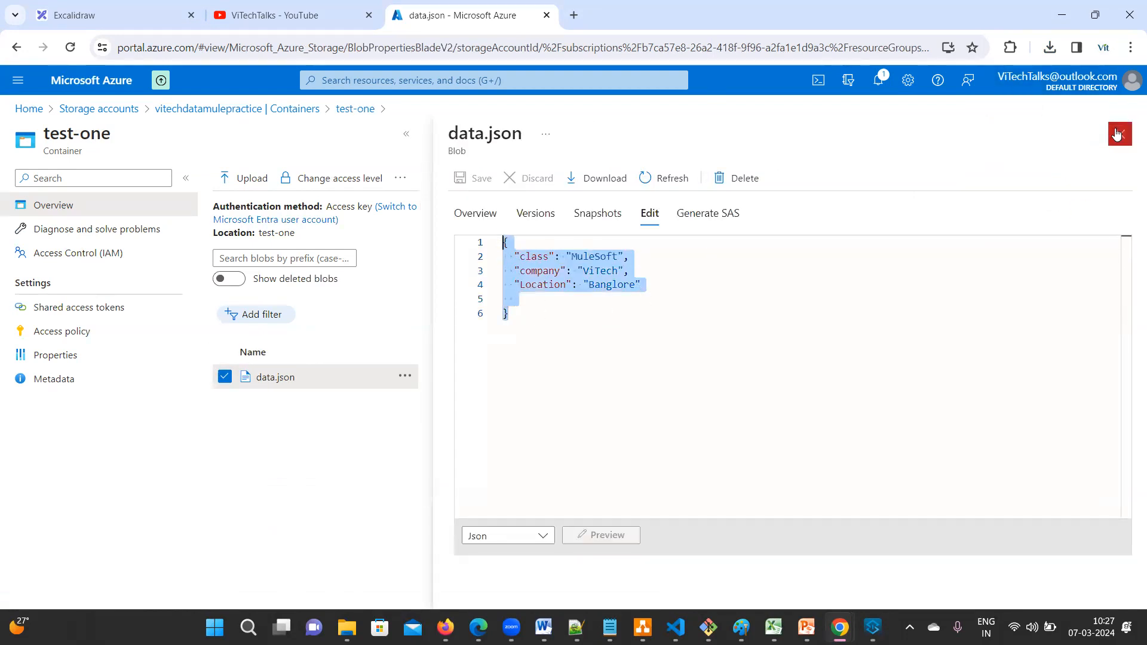
click(1120, 134)
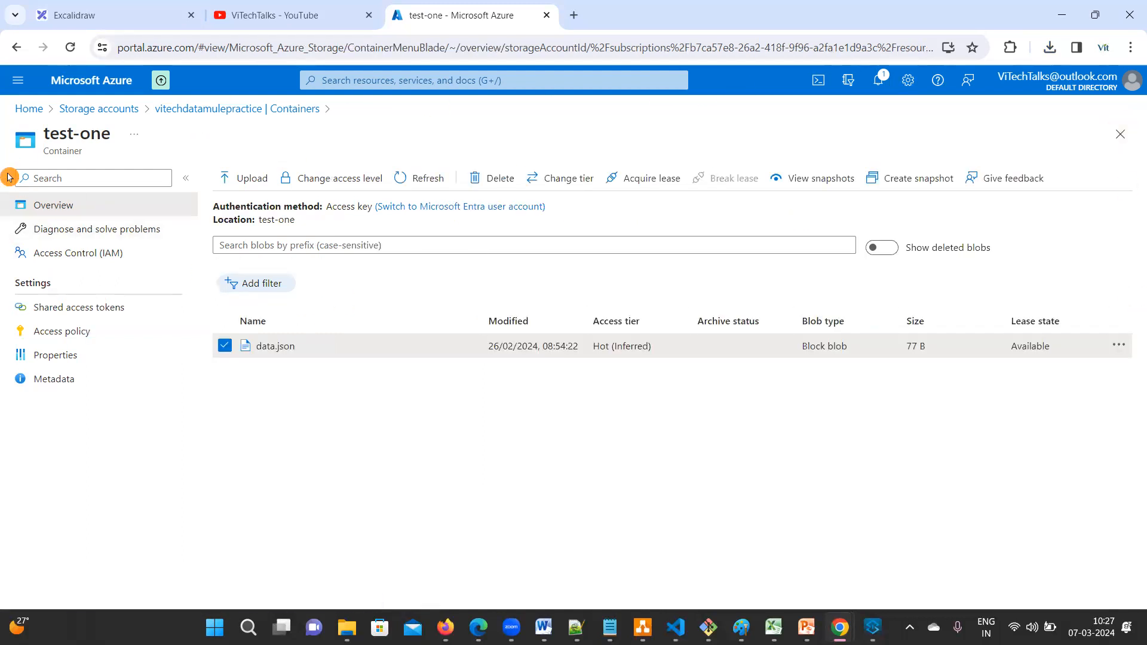
click(114, 110)
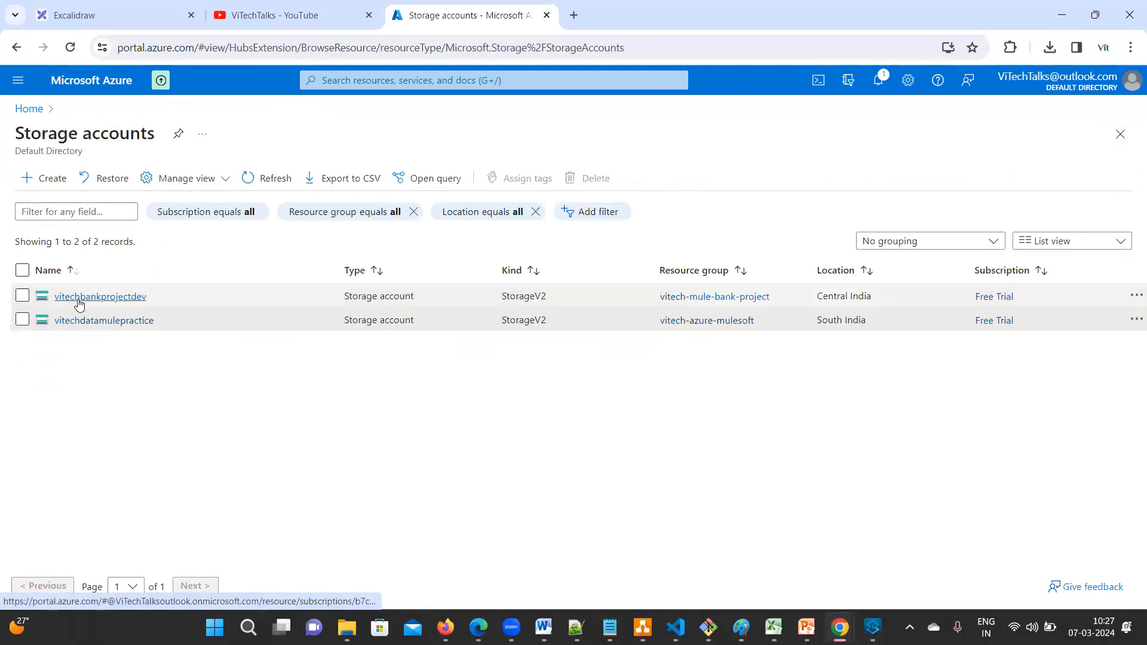
Open the storage browser of the vitechdatamulepractice storage account and view the messages in its trest-one queue.
click(104, 321)
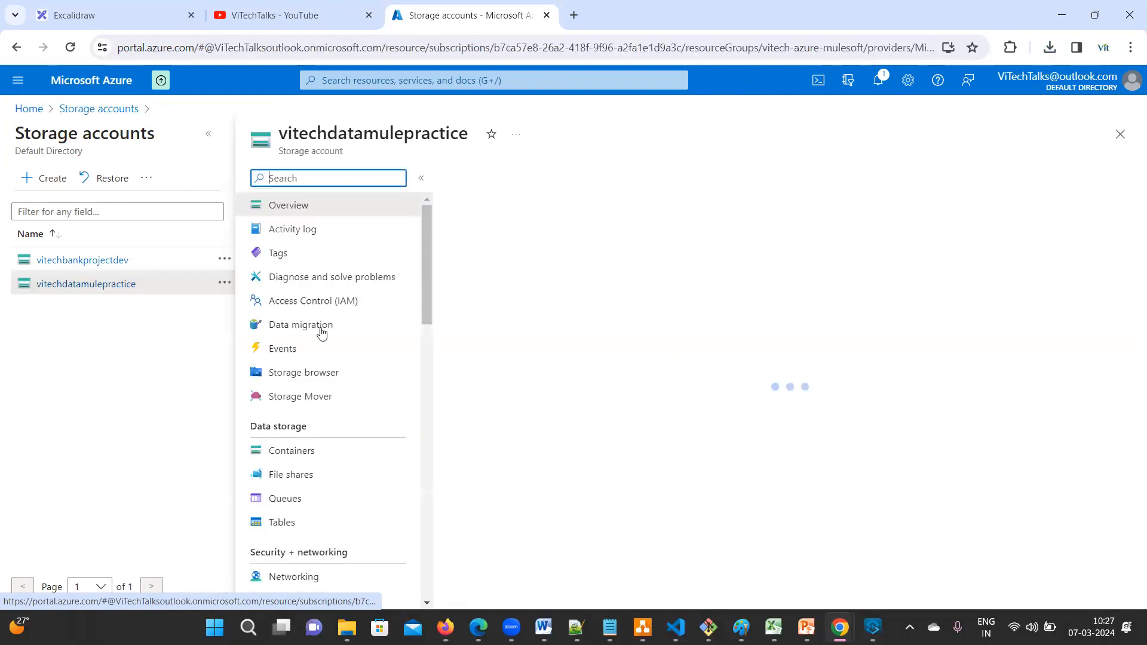
click(317, 380)
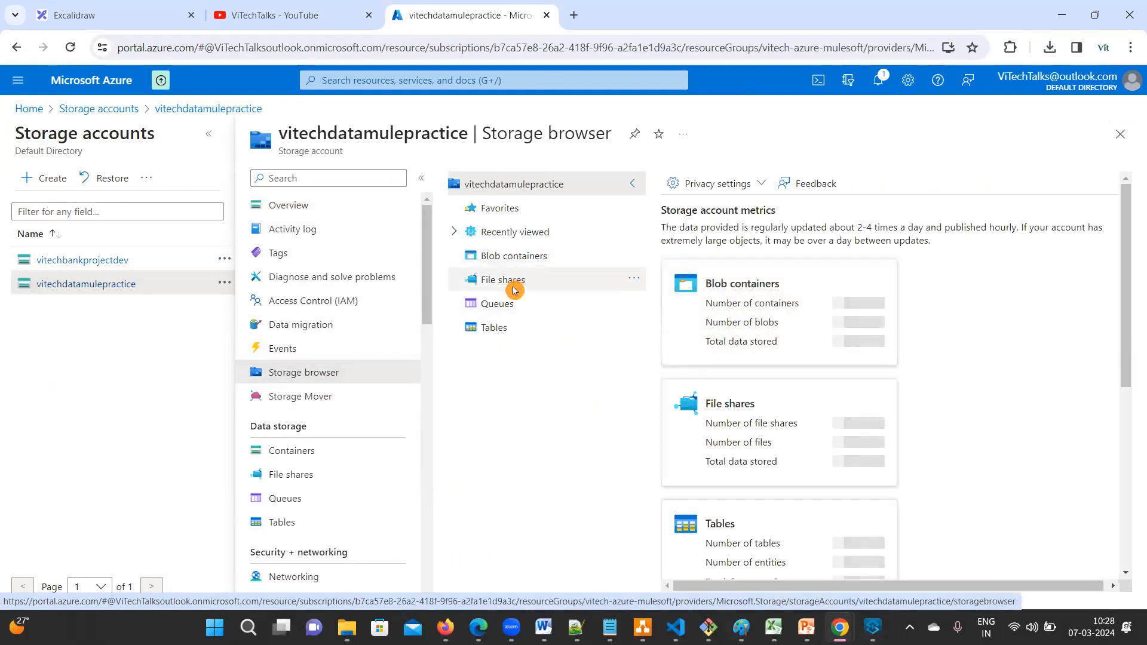
click(500, 308)
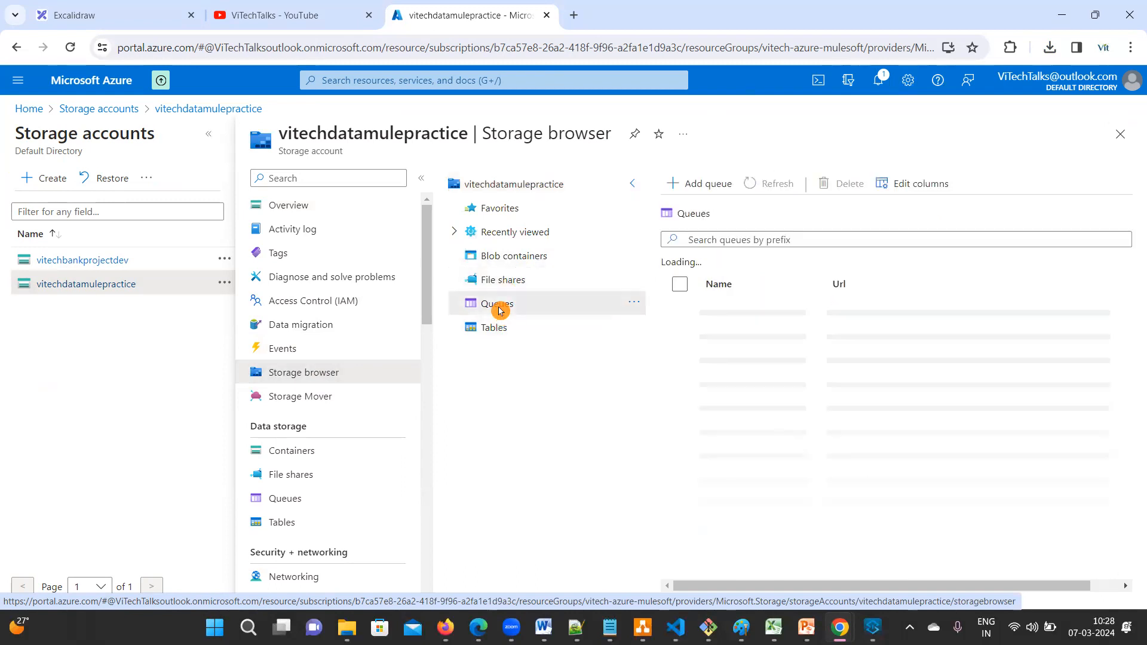
click(744, 342)
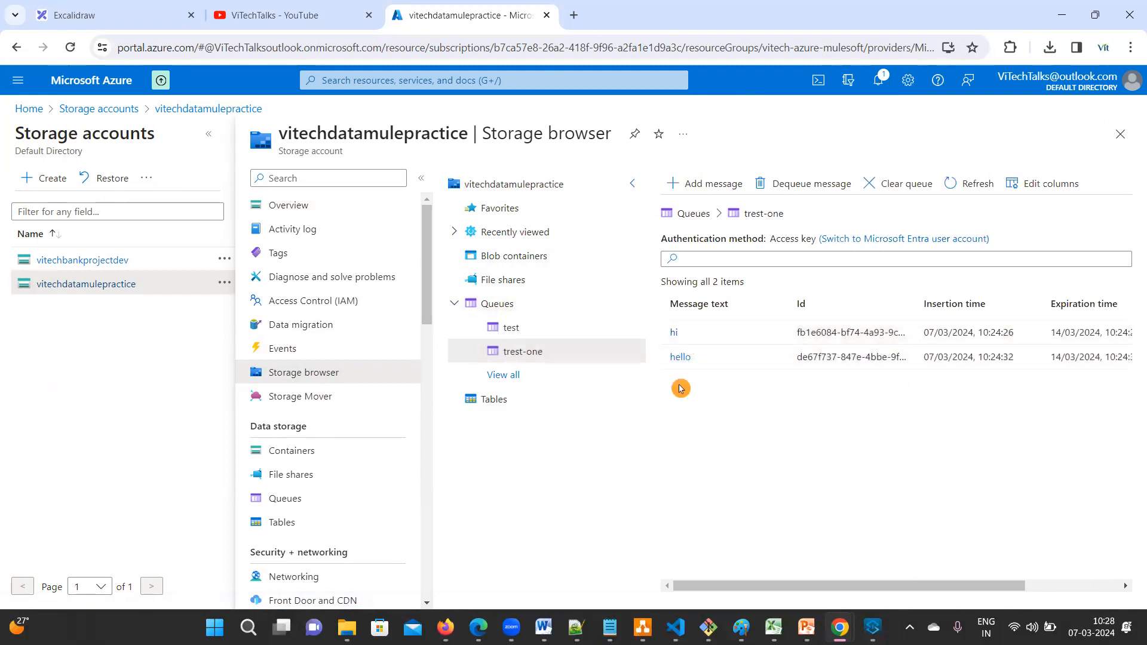
Open the test table in the storage browser and refresh its entity list.
click(493, 400)
click(727, 334)
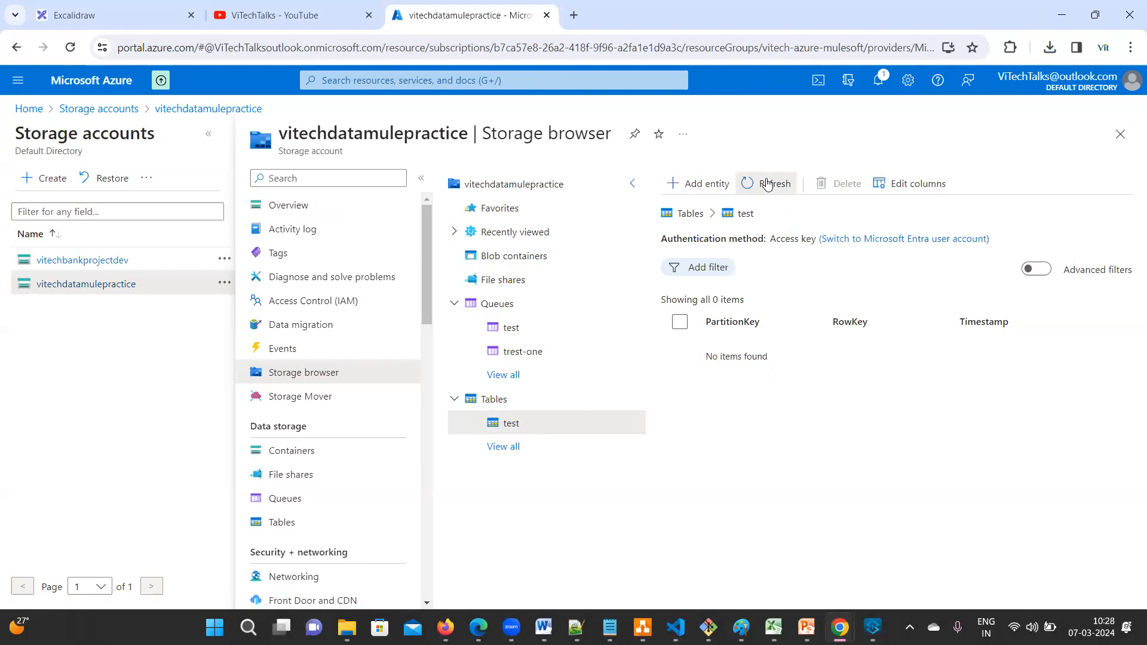
click(767, 184)
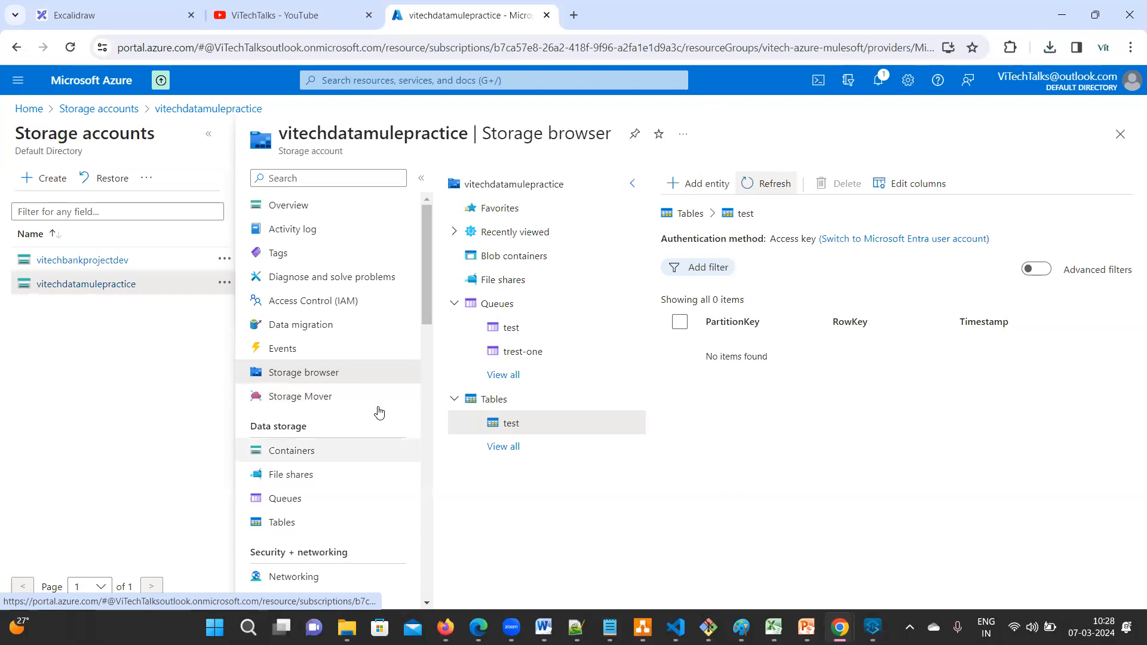
Switch to Anypoint Studio, review the Azure Storage connector's operations for queues, tables, blobs and files, and return to the Azure portal.
click(872, 627)
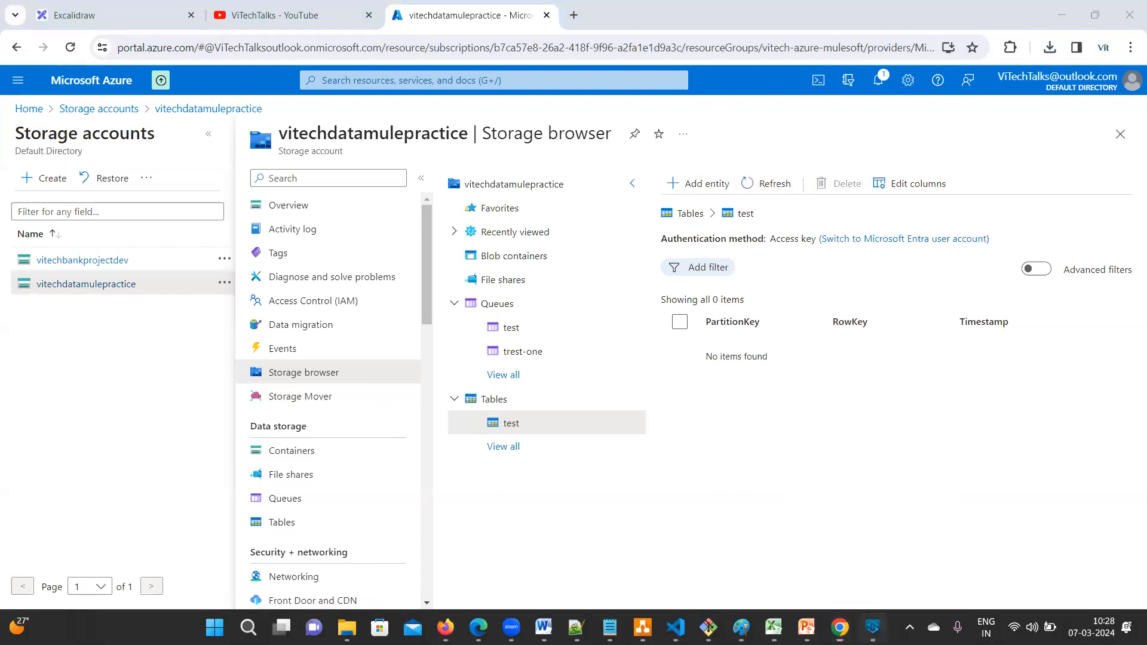
scroll(1009, 239, down, 8)
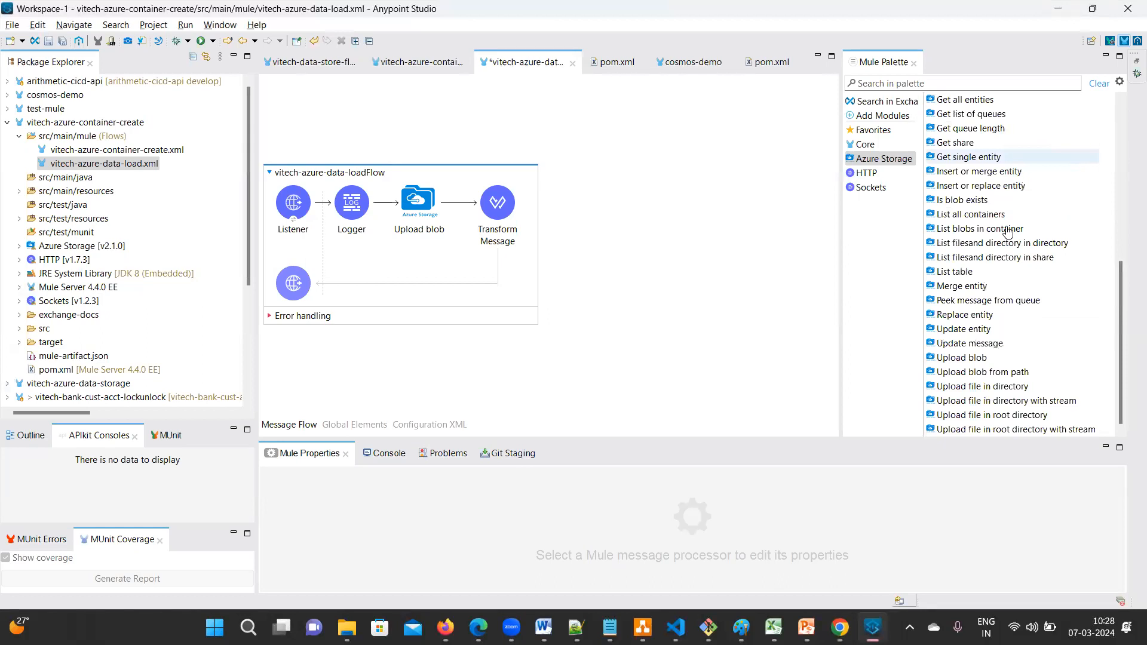
click(1064, 10)
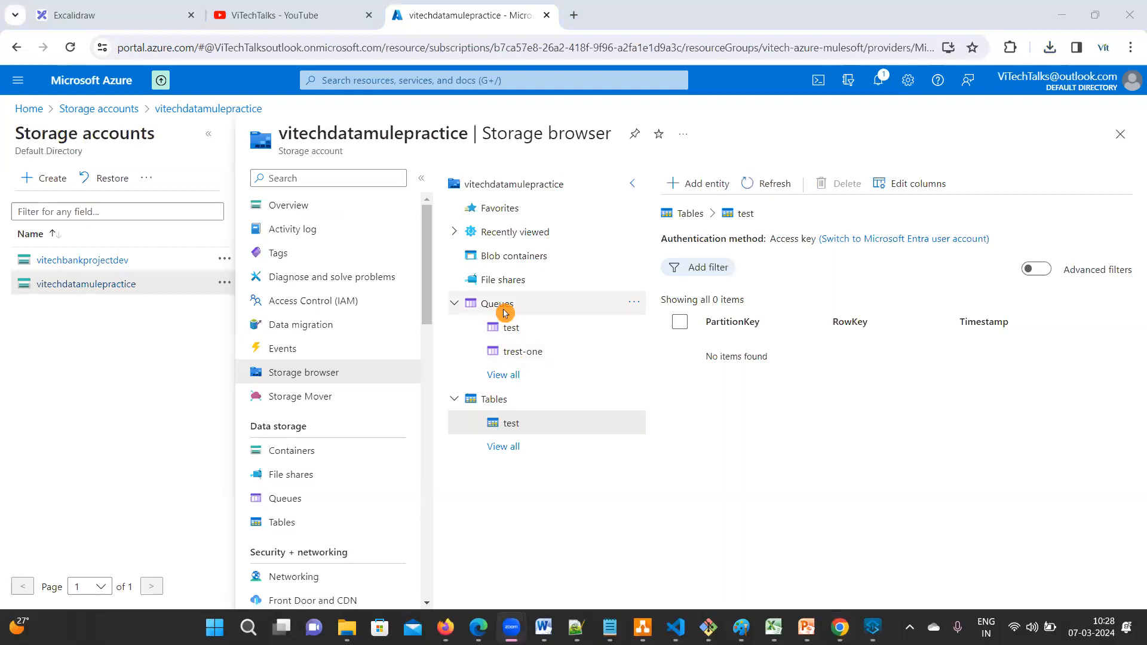
Switch from the test table in the Azure portal to the Azure Data Storage notes in Excalidraw.
click(534, 432)
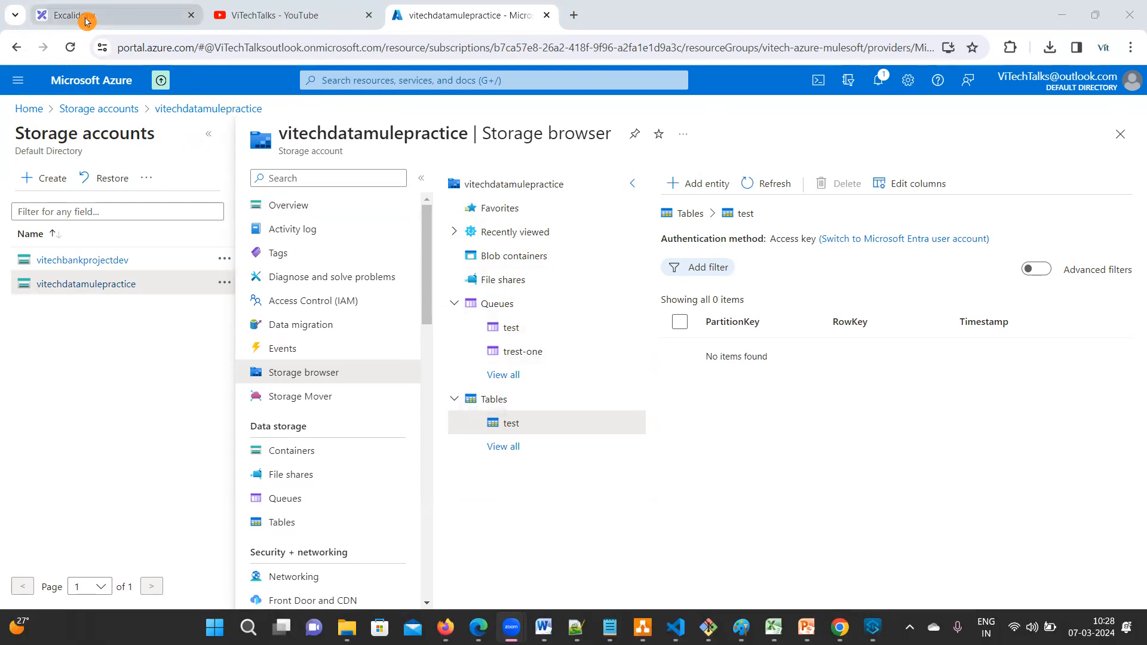
mouse_move(88, 9)
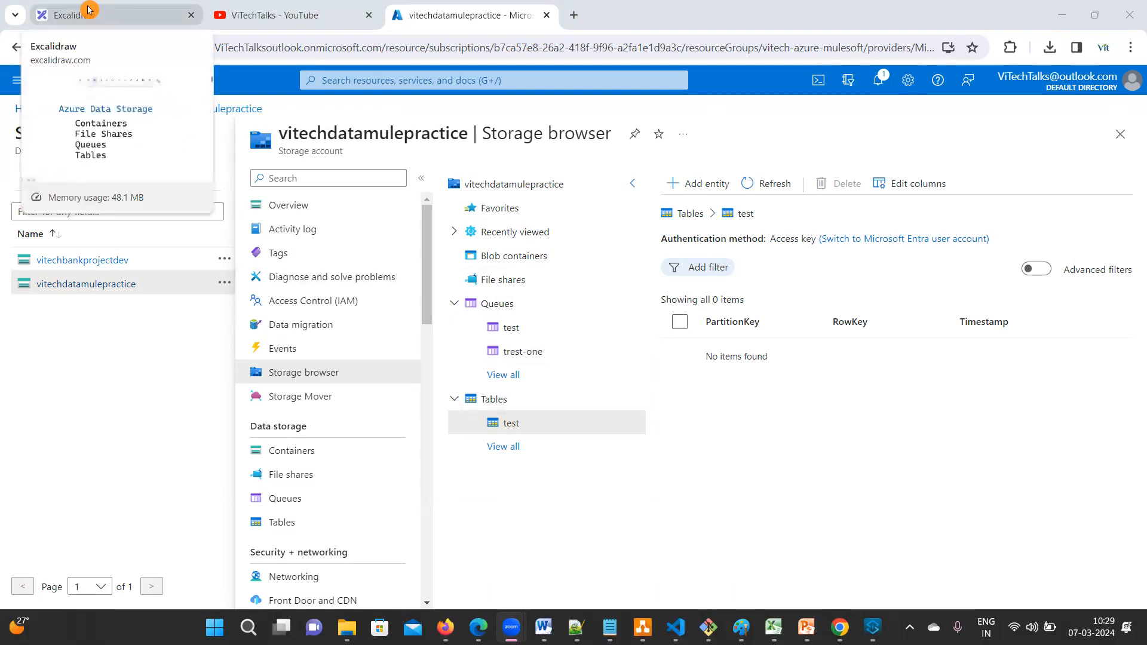
click(88, 8)
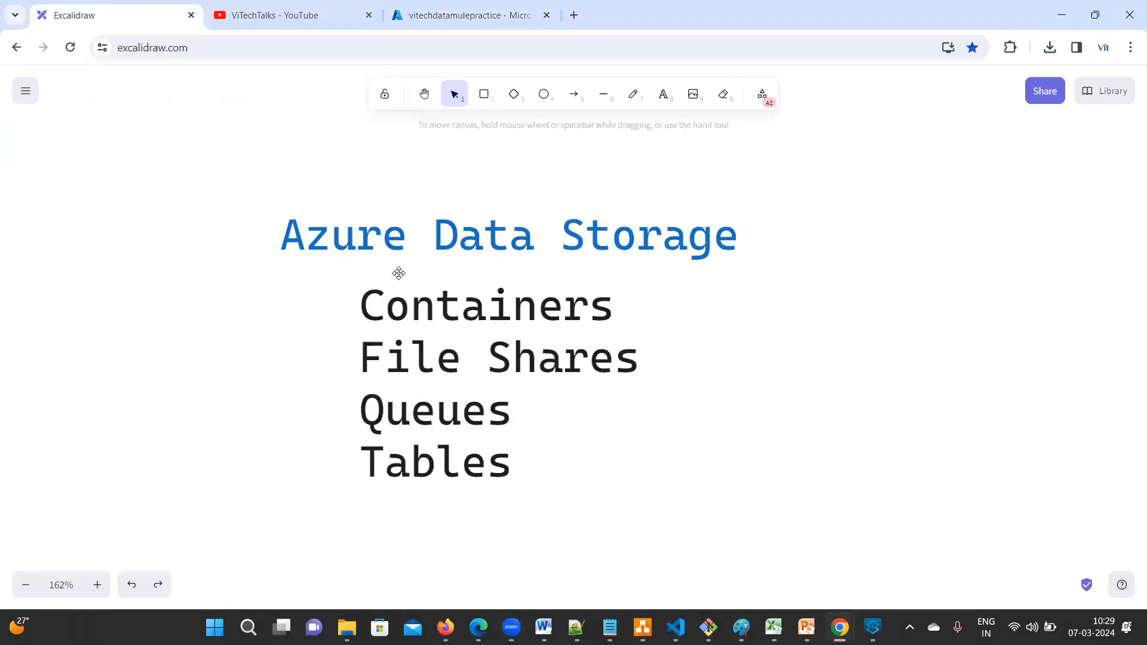